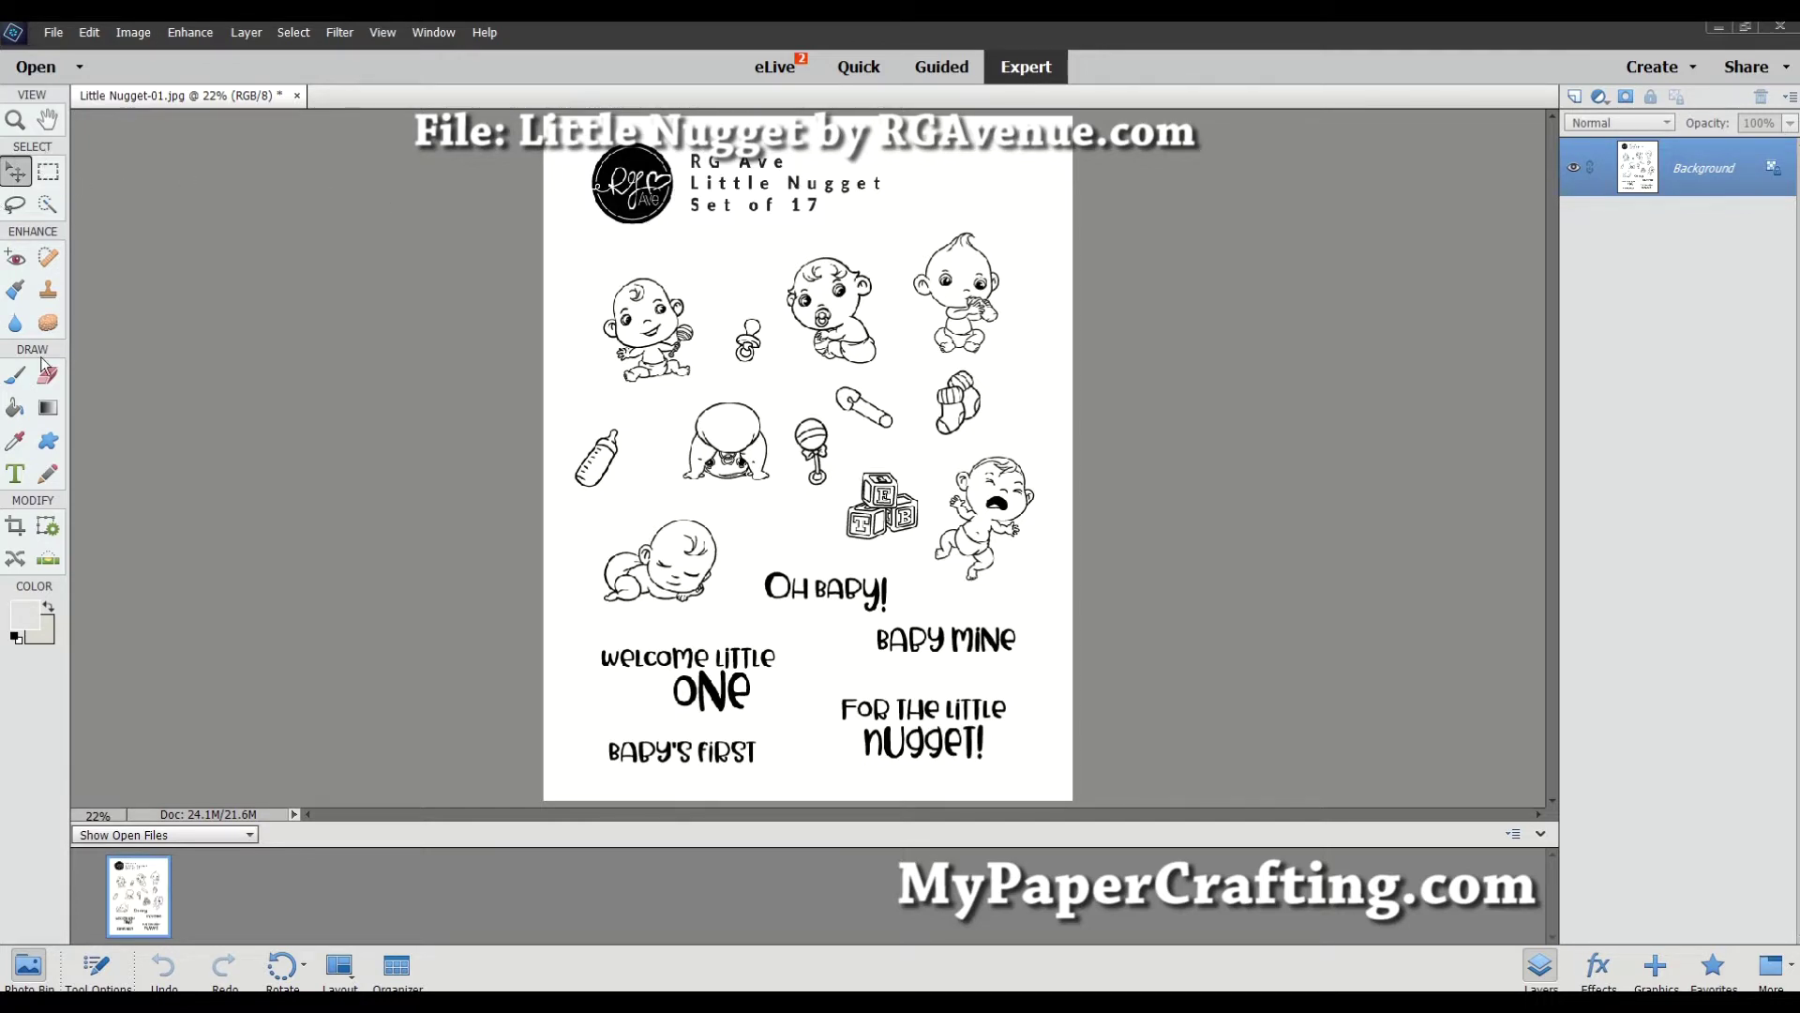
# Marquee-select the baby holding the rattle, copy it onto its own layer, and check the copy with the Background toggled off and on.
pyautogui.click(50, 175)
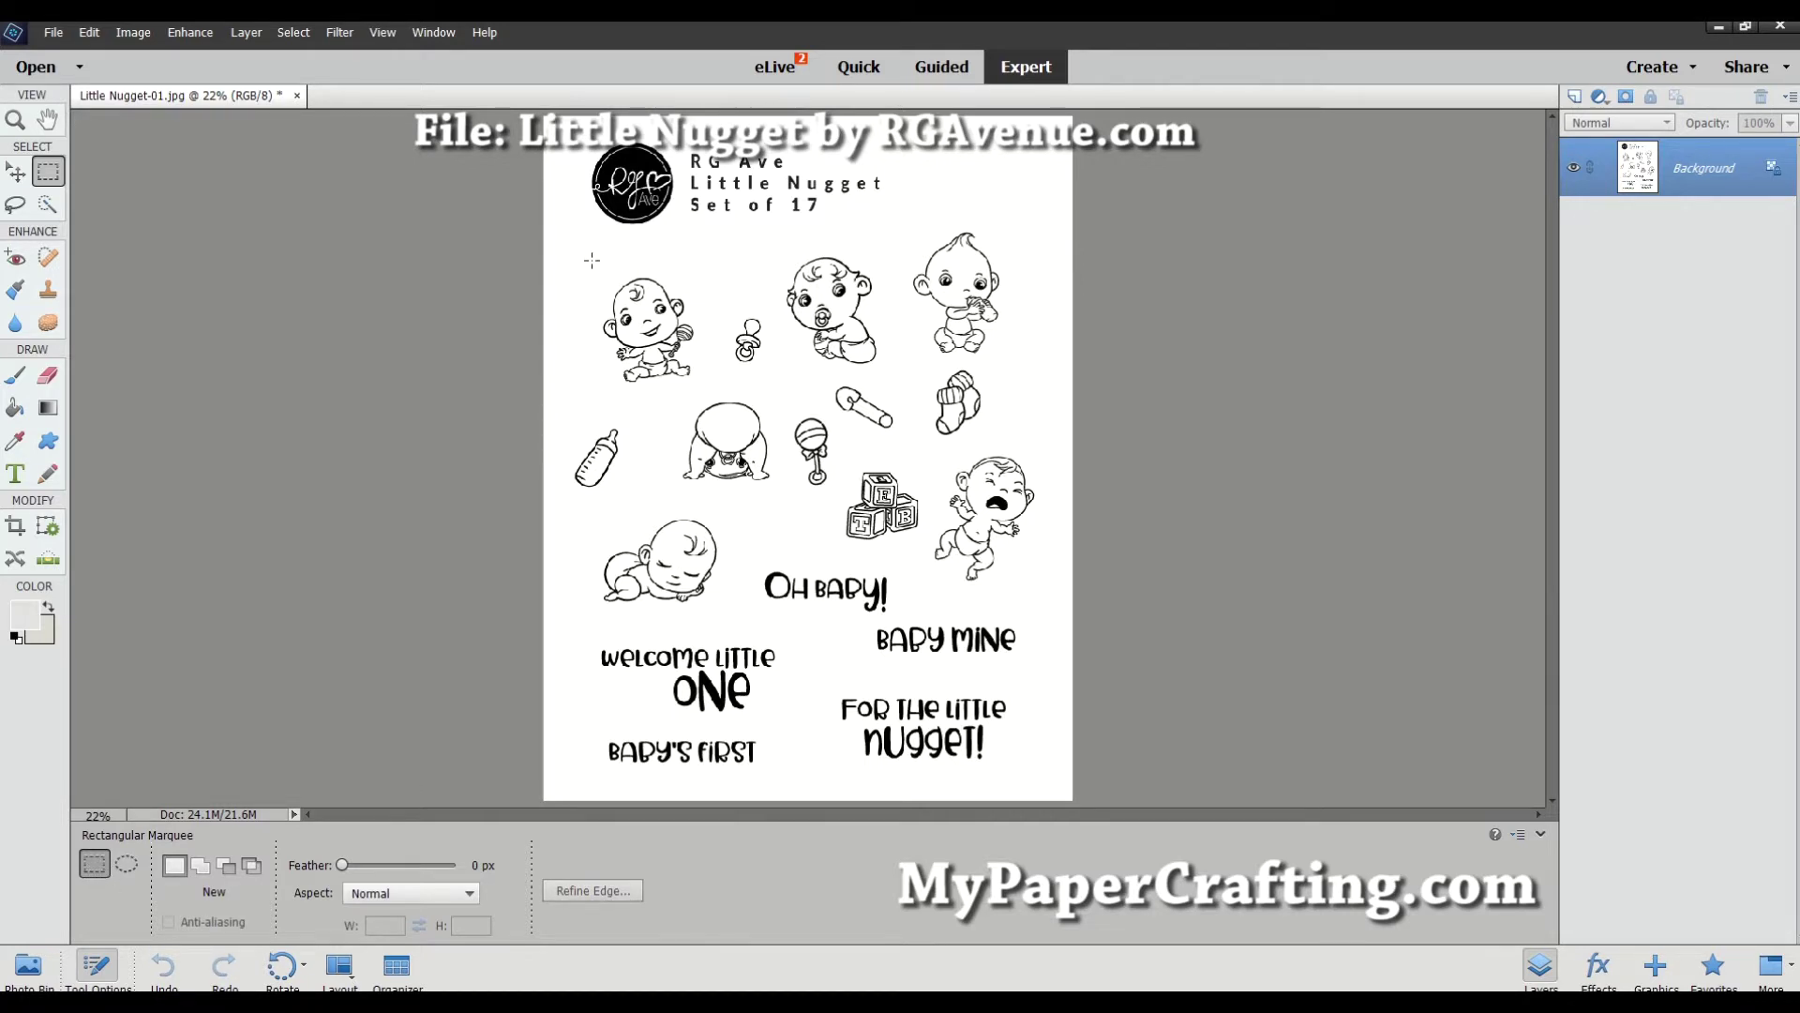
pyautogui.moveTo(590, 260); pyautogui.dragTo(715, 394)
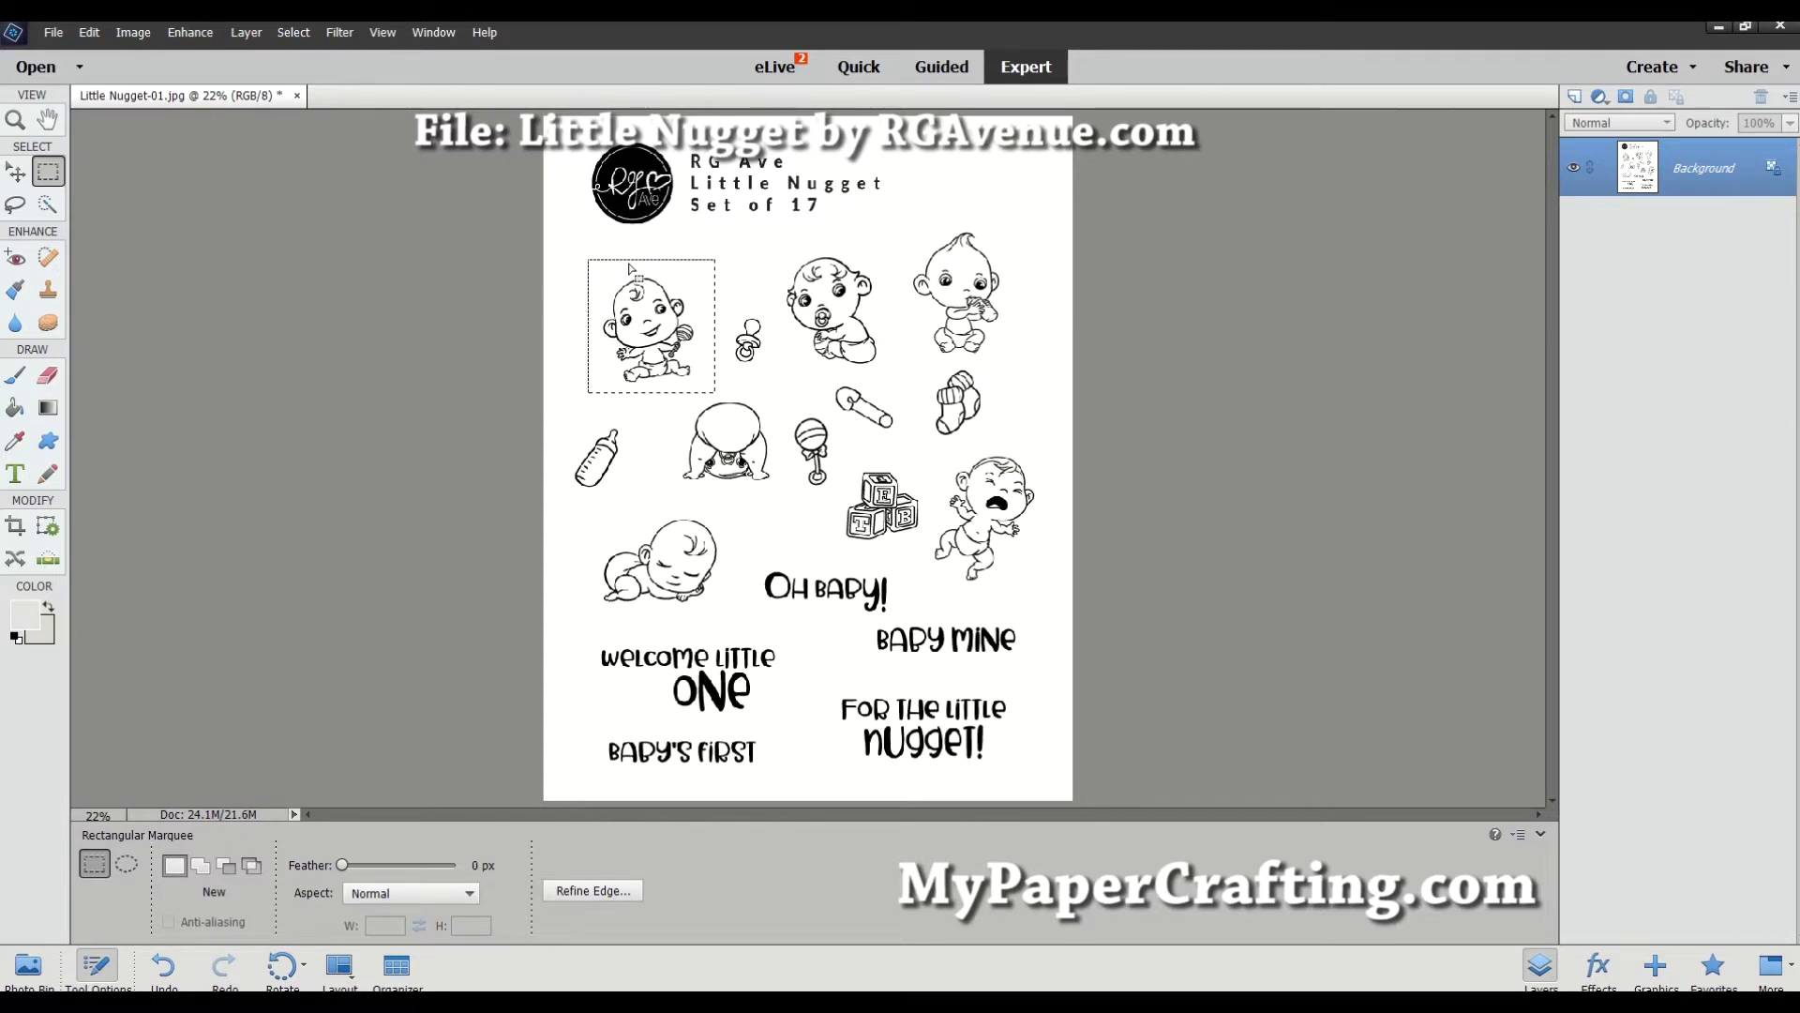
pyautogui.moveTo(1536, 26)
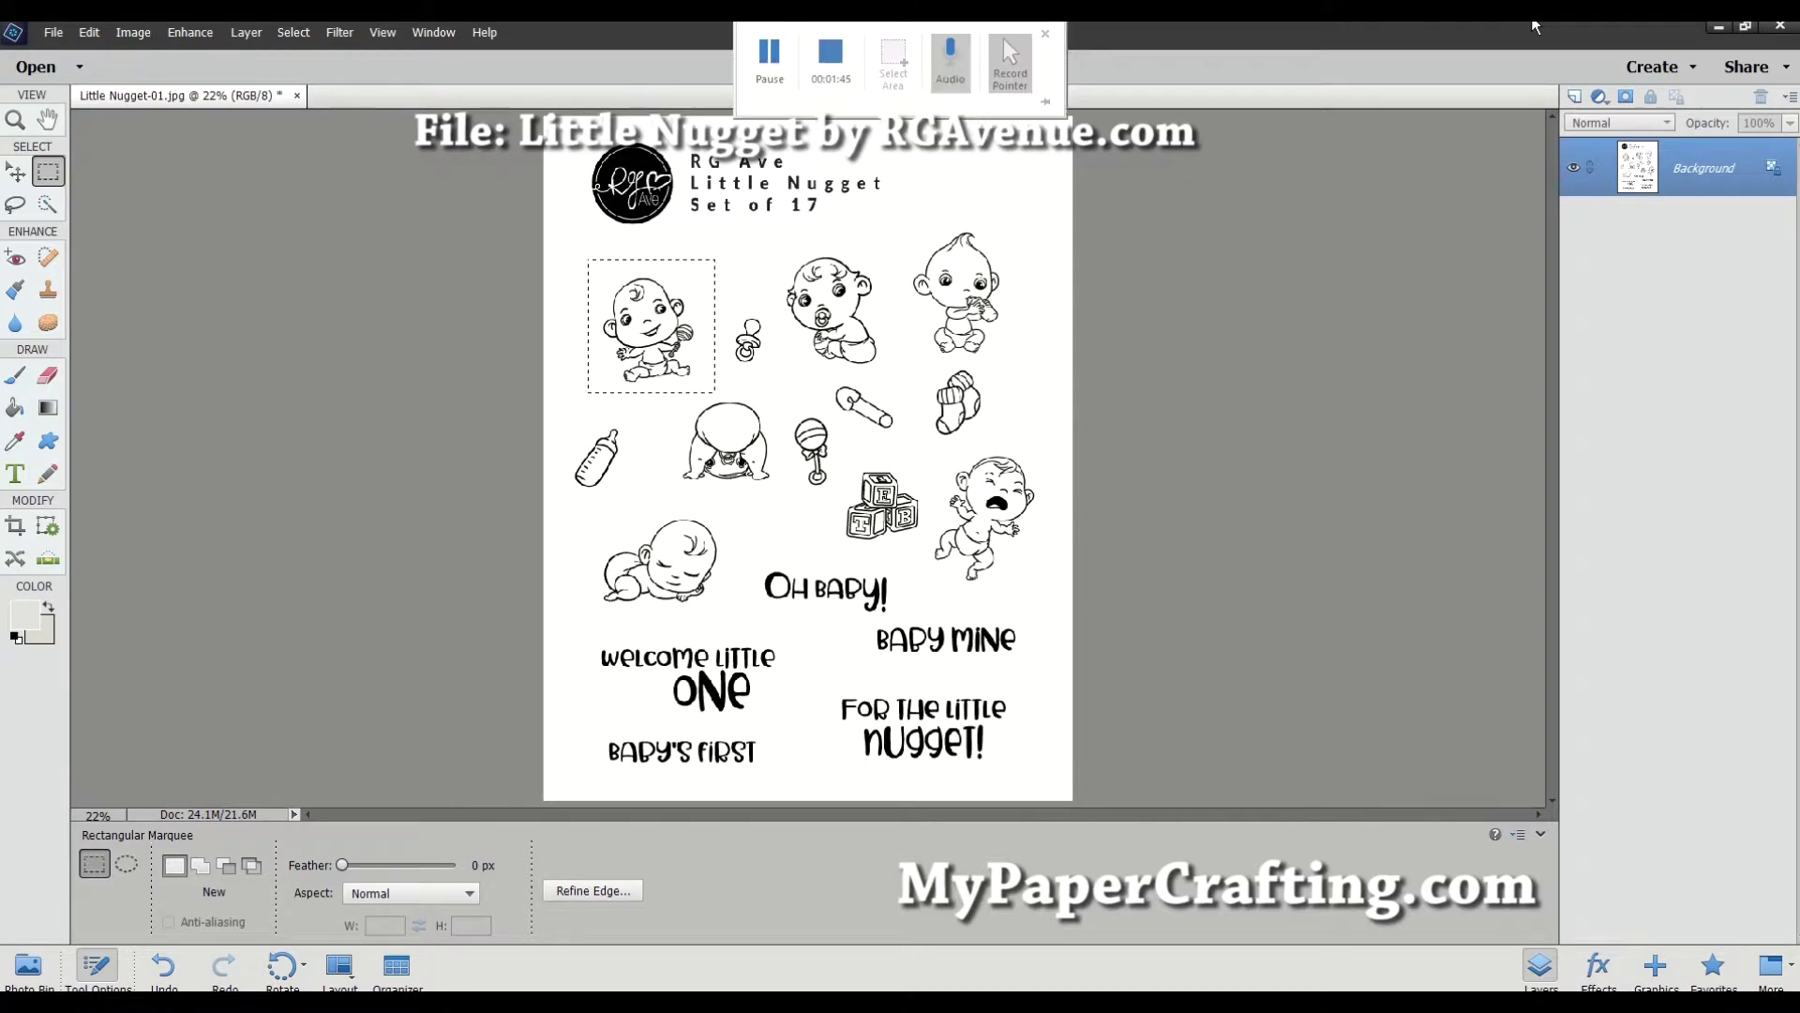
pyautogui.hotkey('ctrl', '=')
pyautogui.hotkey('ctrl', '=')
pyautogui.hotkey('ctrl', '=')
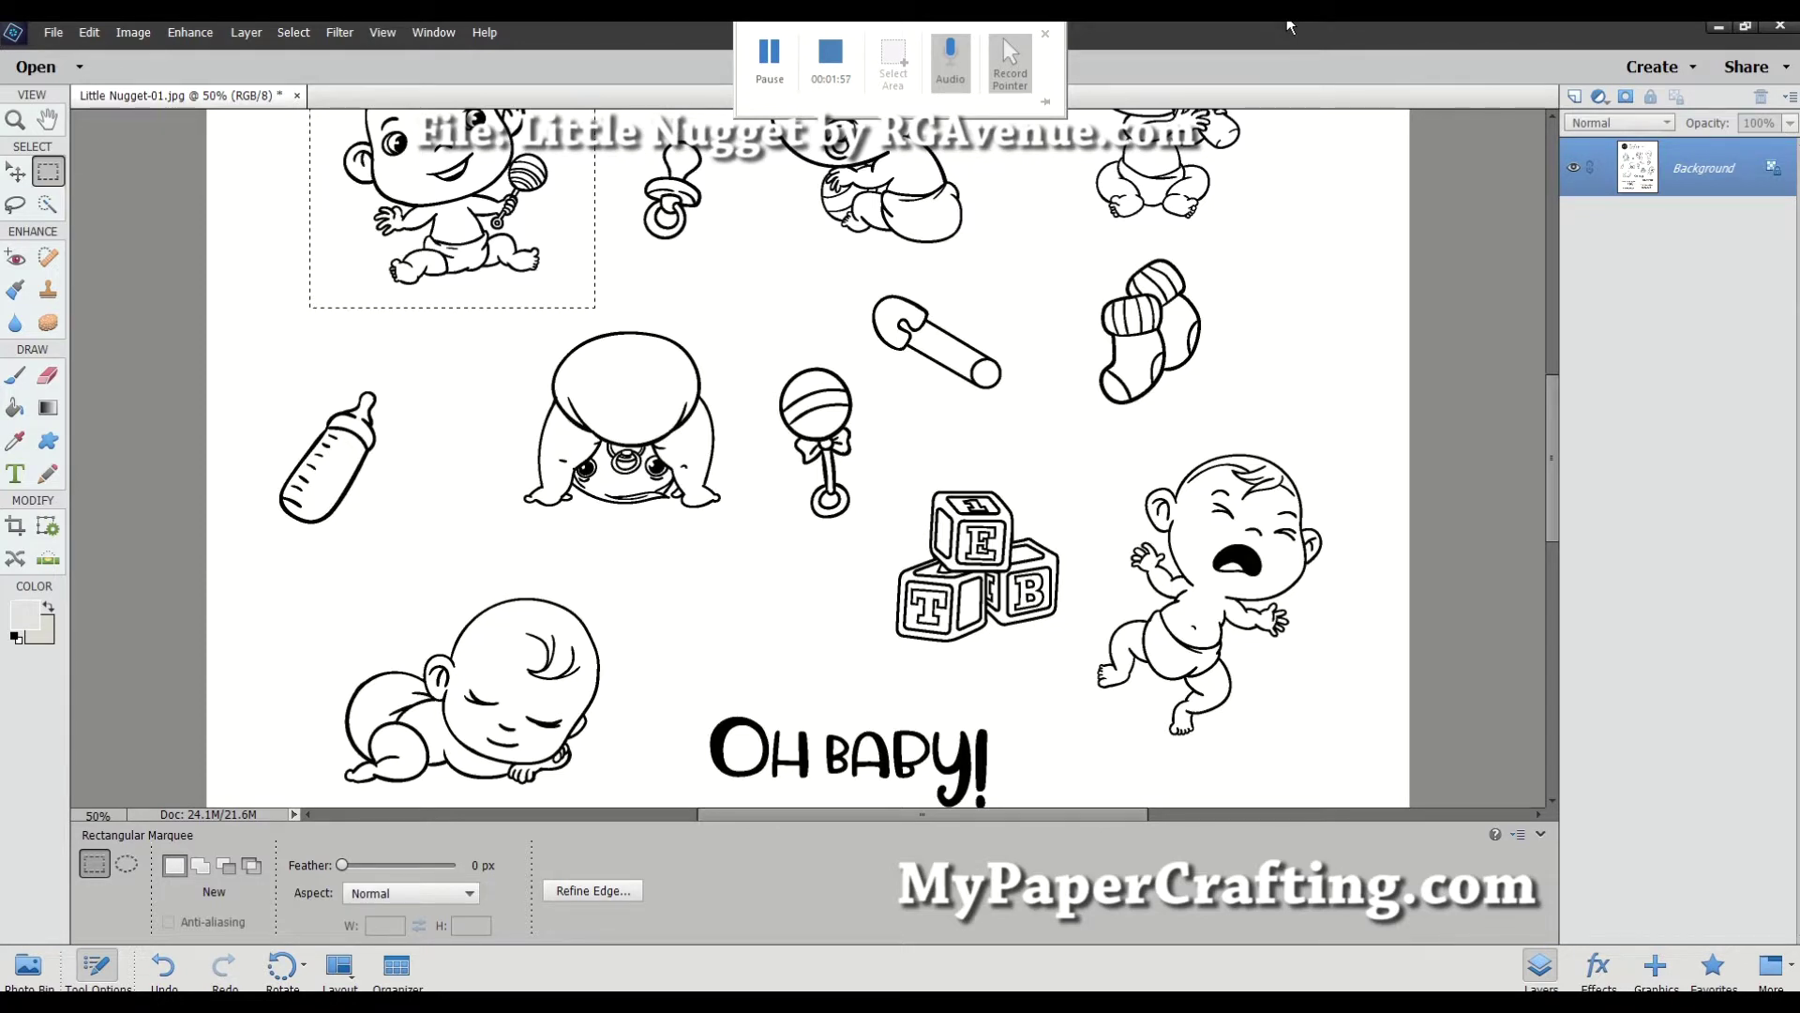
pyautogui.hotkey('ctrl', '-')
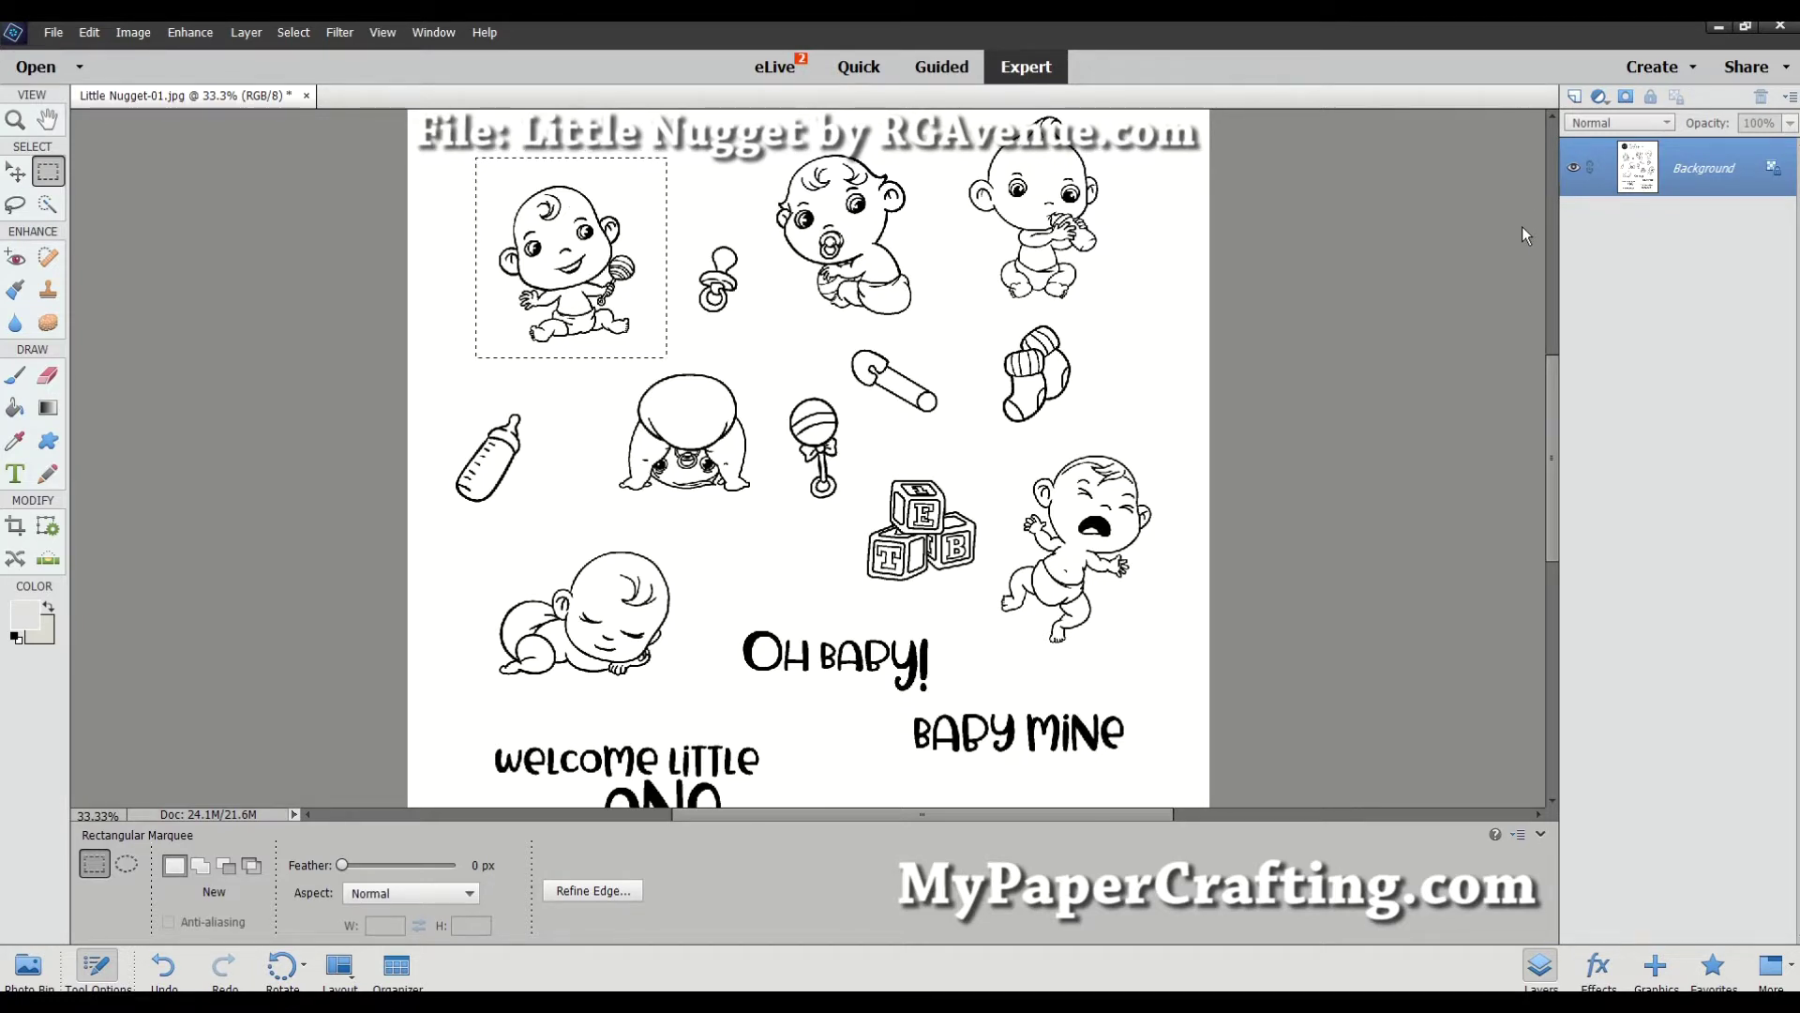
pyautogui.hotkey('ctrl', 'j')
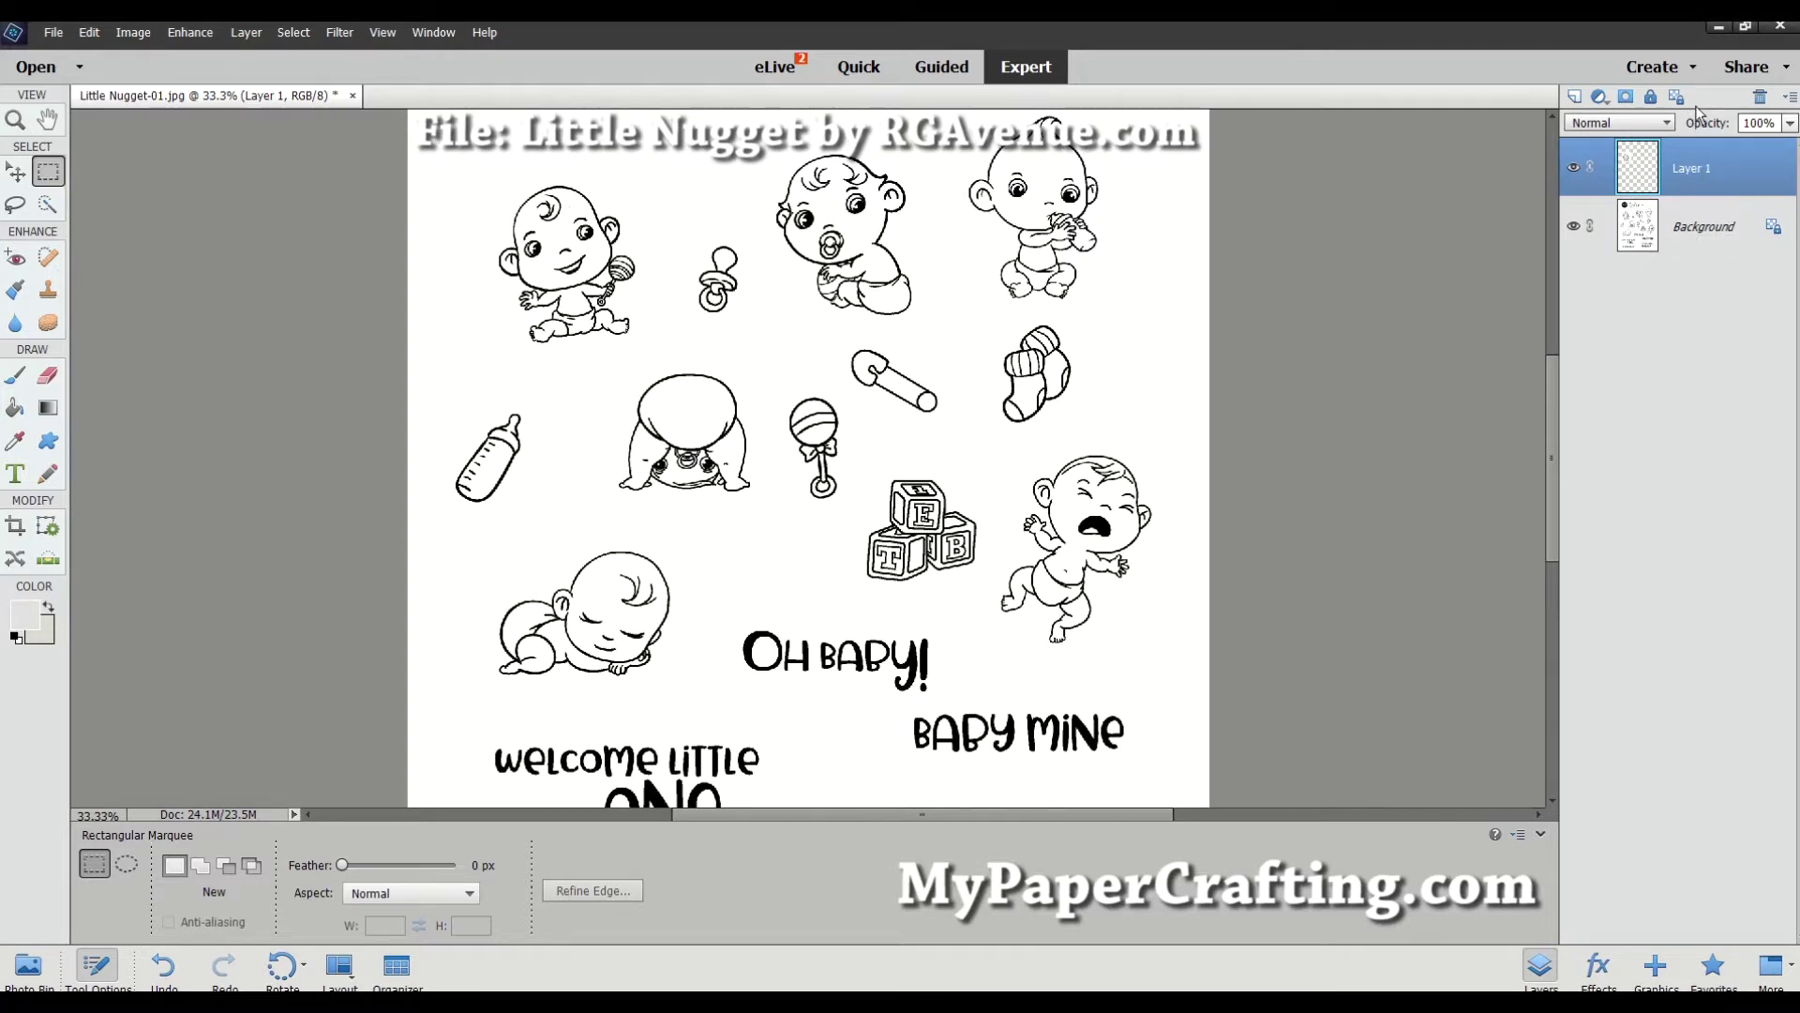
pyautogui.click(1575, 227)
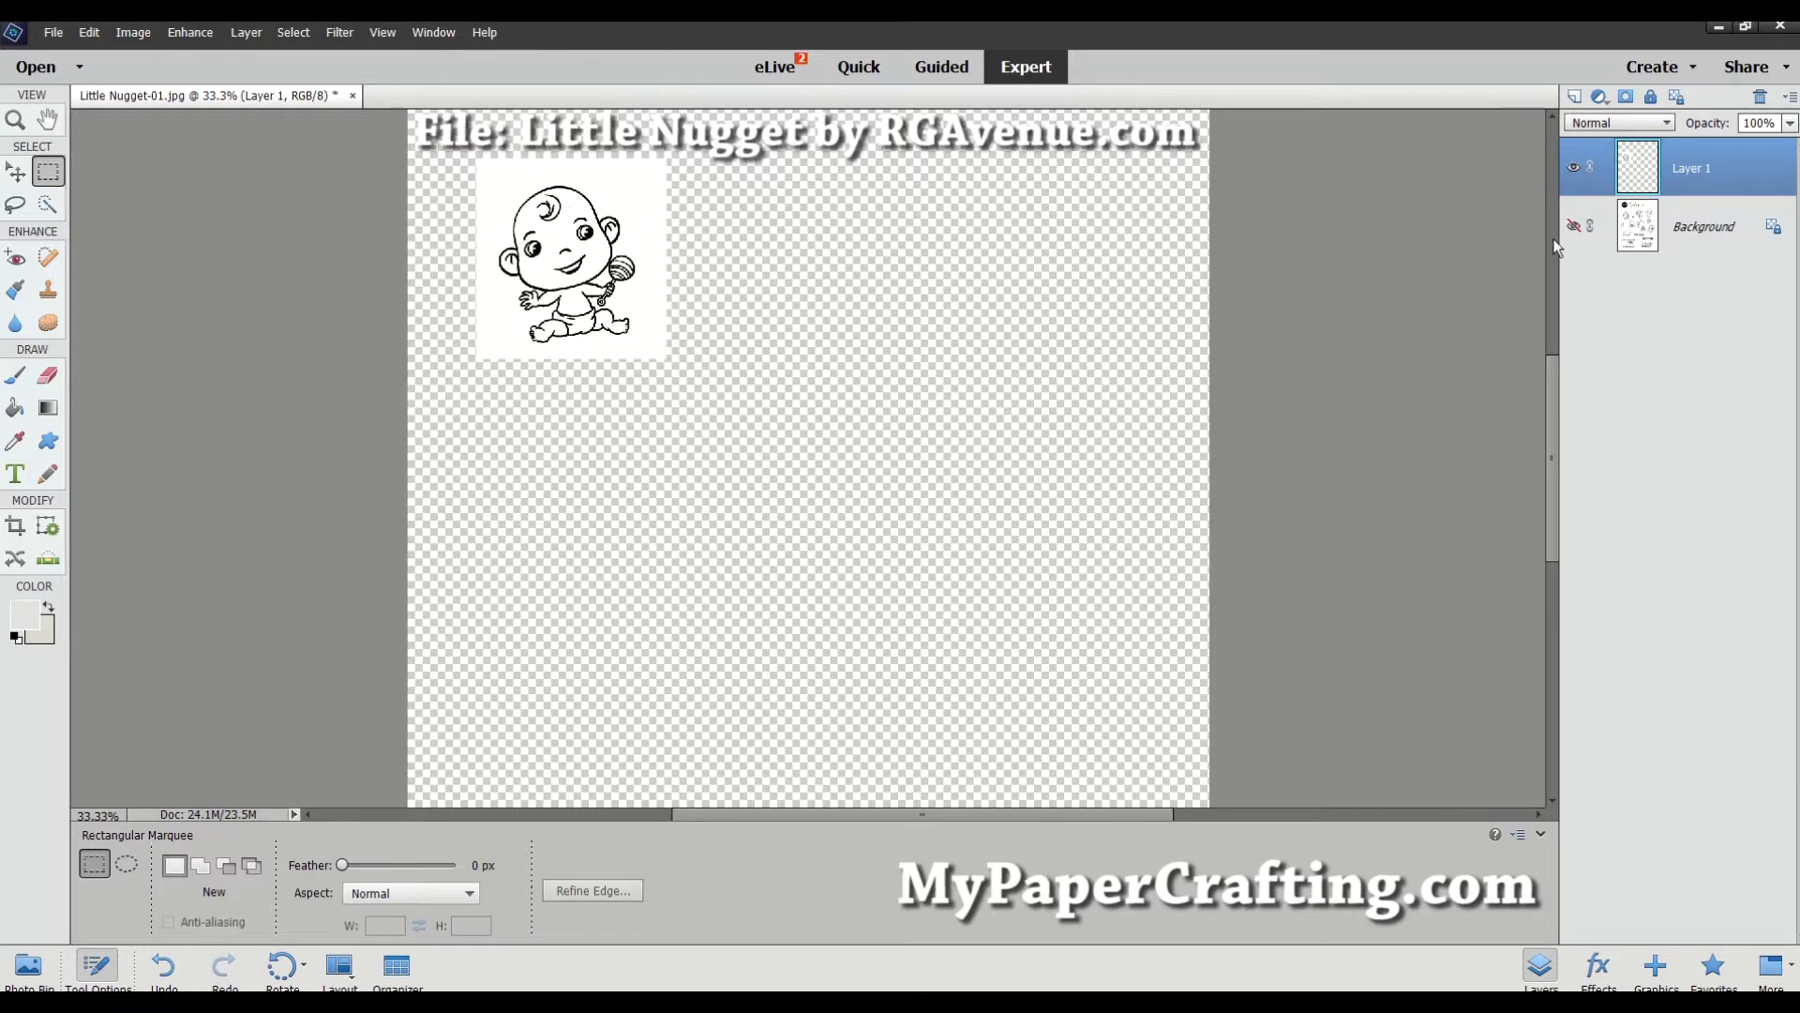
pyautogui.click(1575, 227)
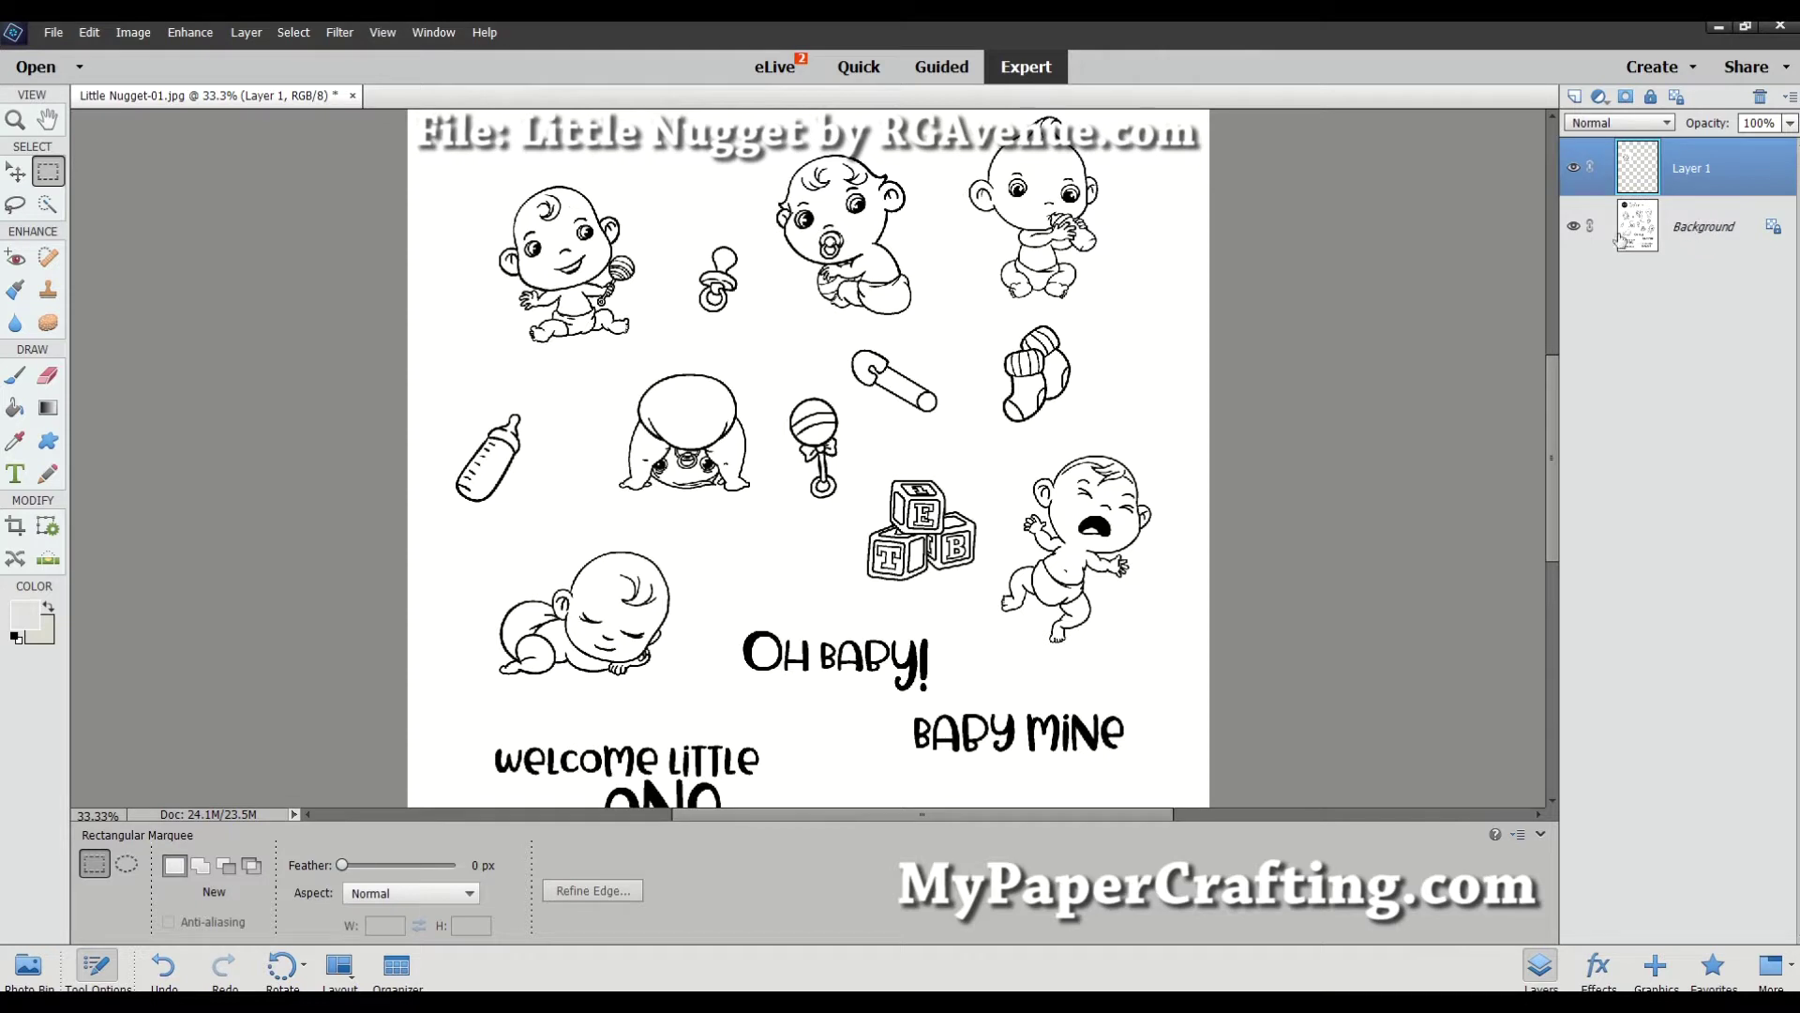
# Select an area of about 1.8 by 2.2 in around the bottle-drinking baby on the Background and copy it onto a new layer.
pyautogui.click(1688, 233)
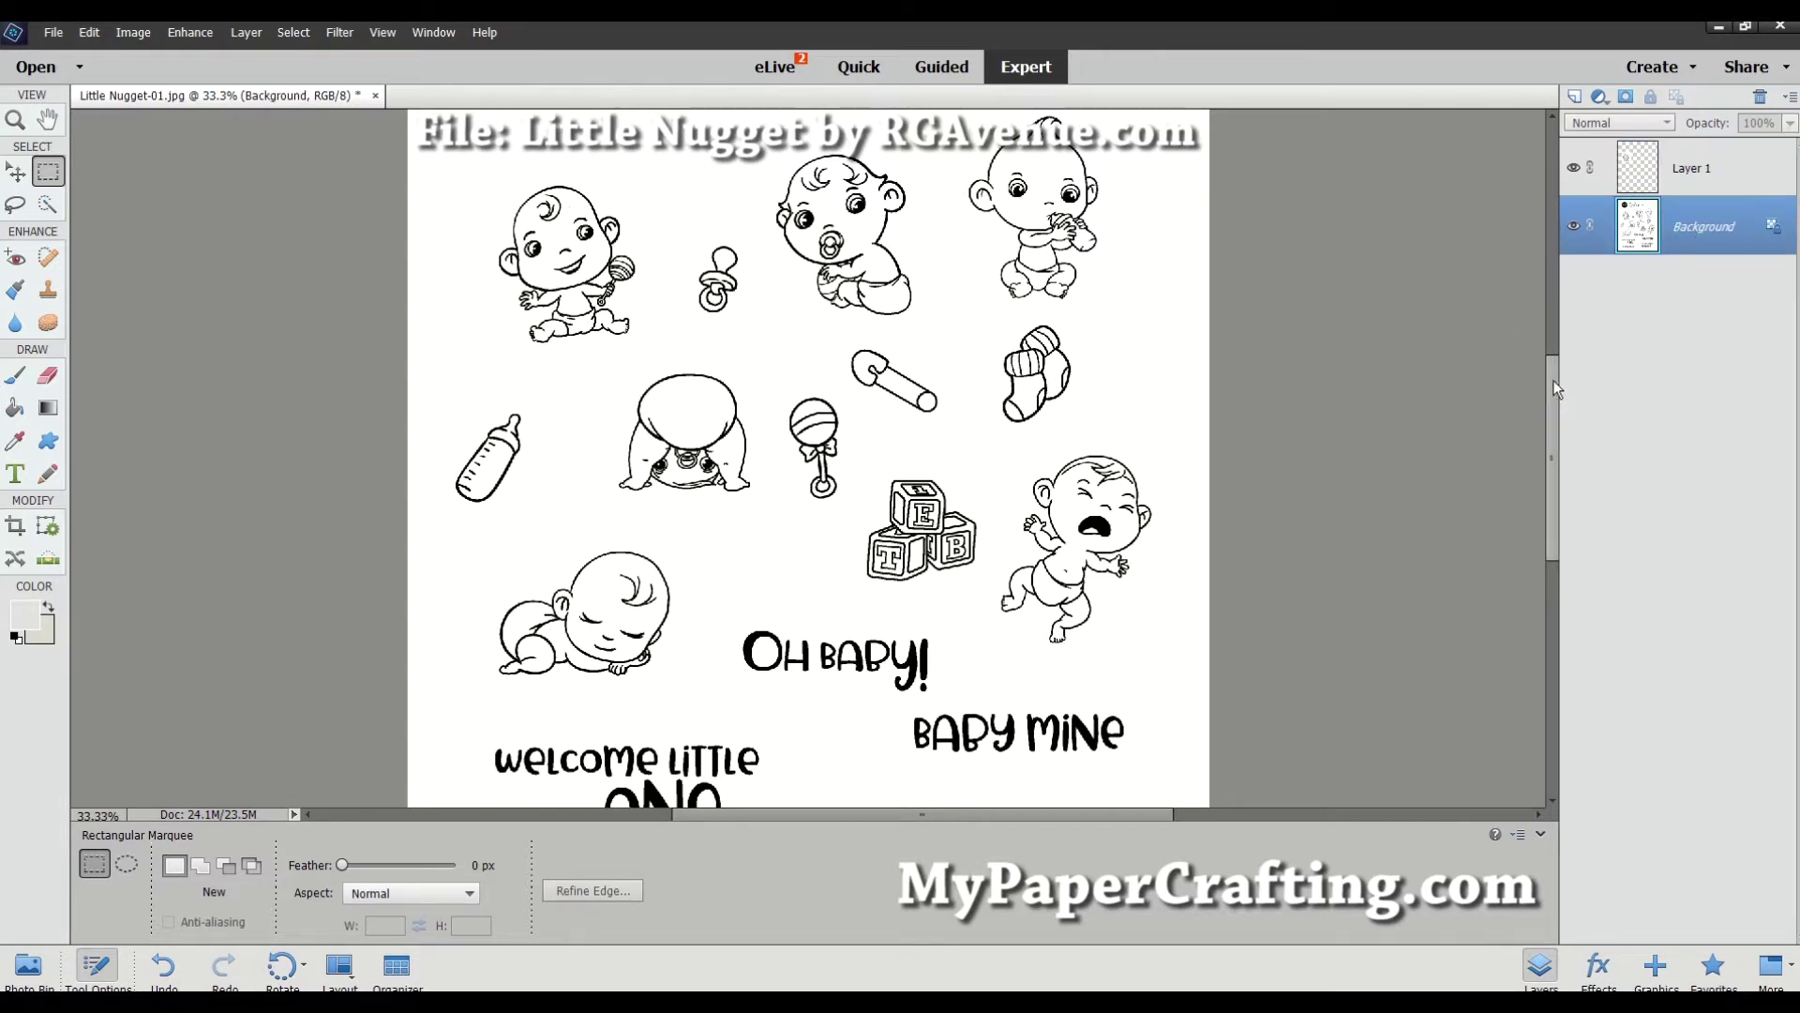
pyautogui.scroll(5, 1549, 412)
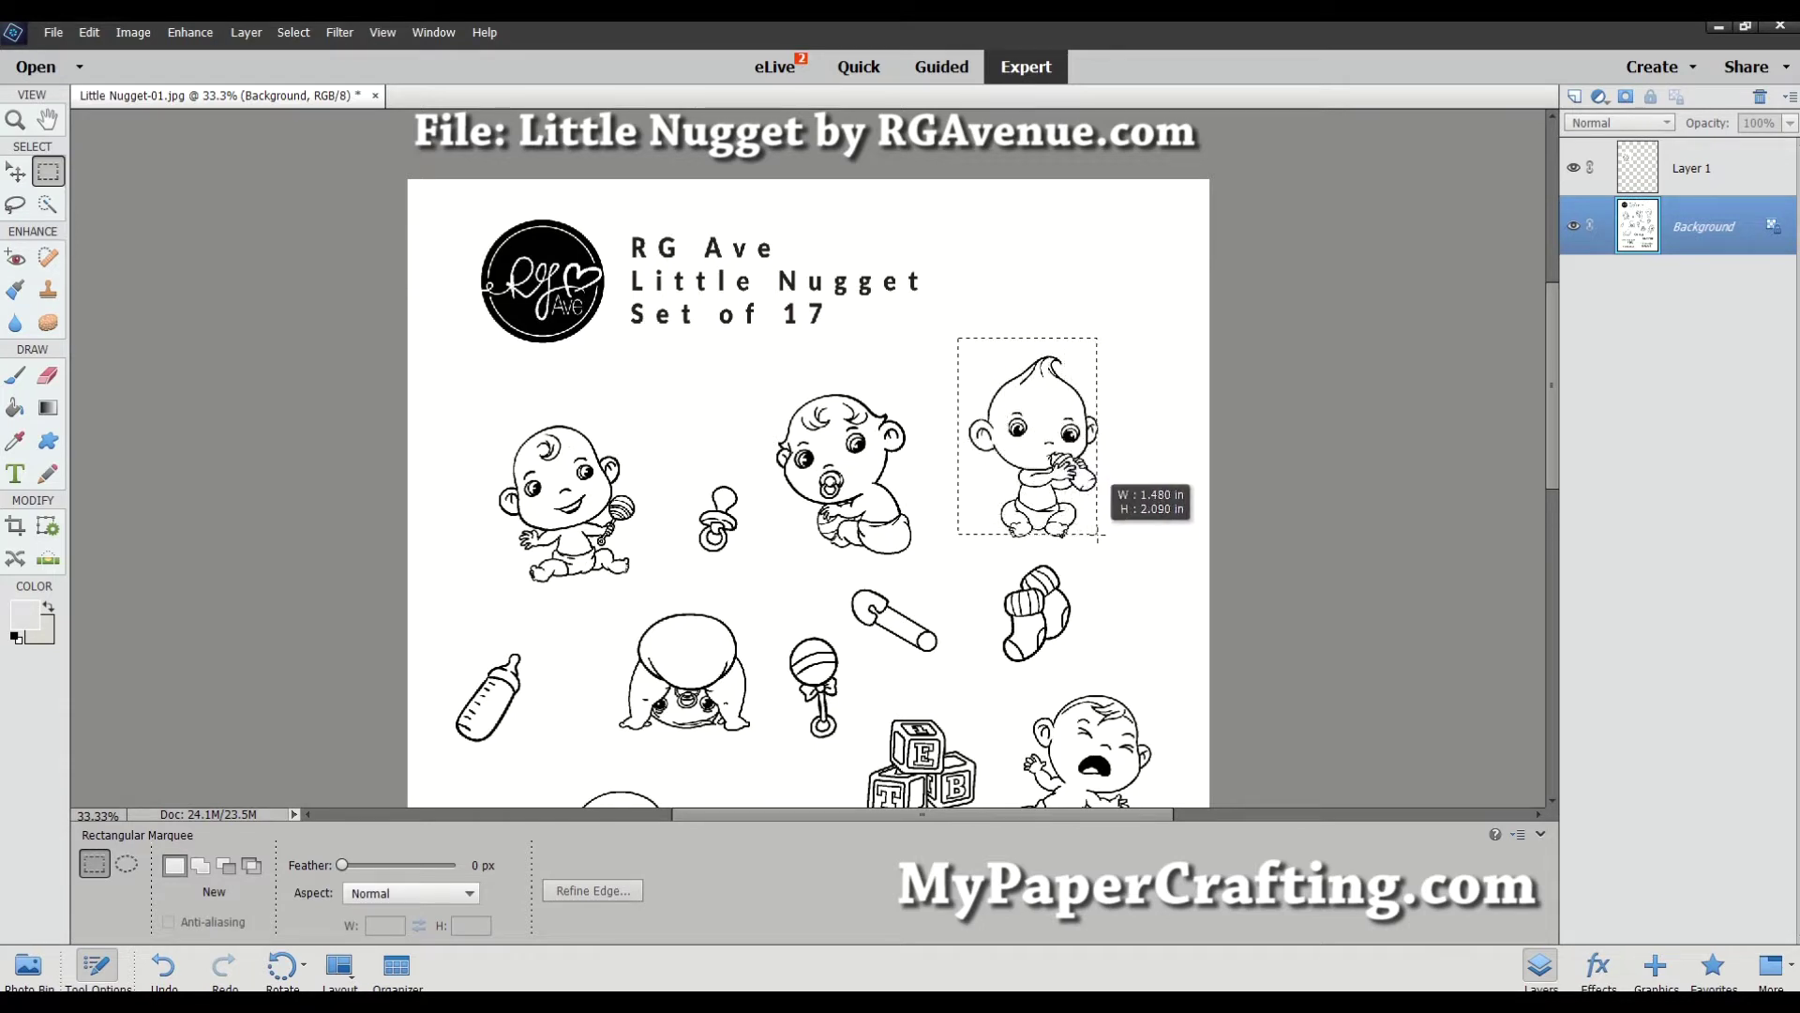
pyautogui.moveTo(1121, 546); pyautogui.dragTo(1128, 546)
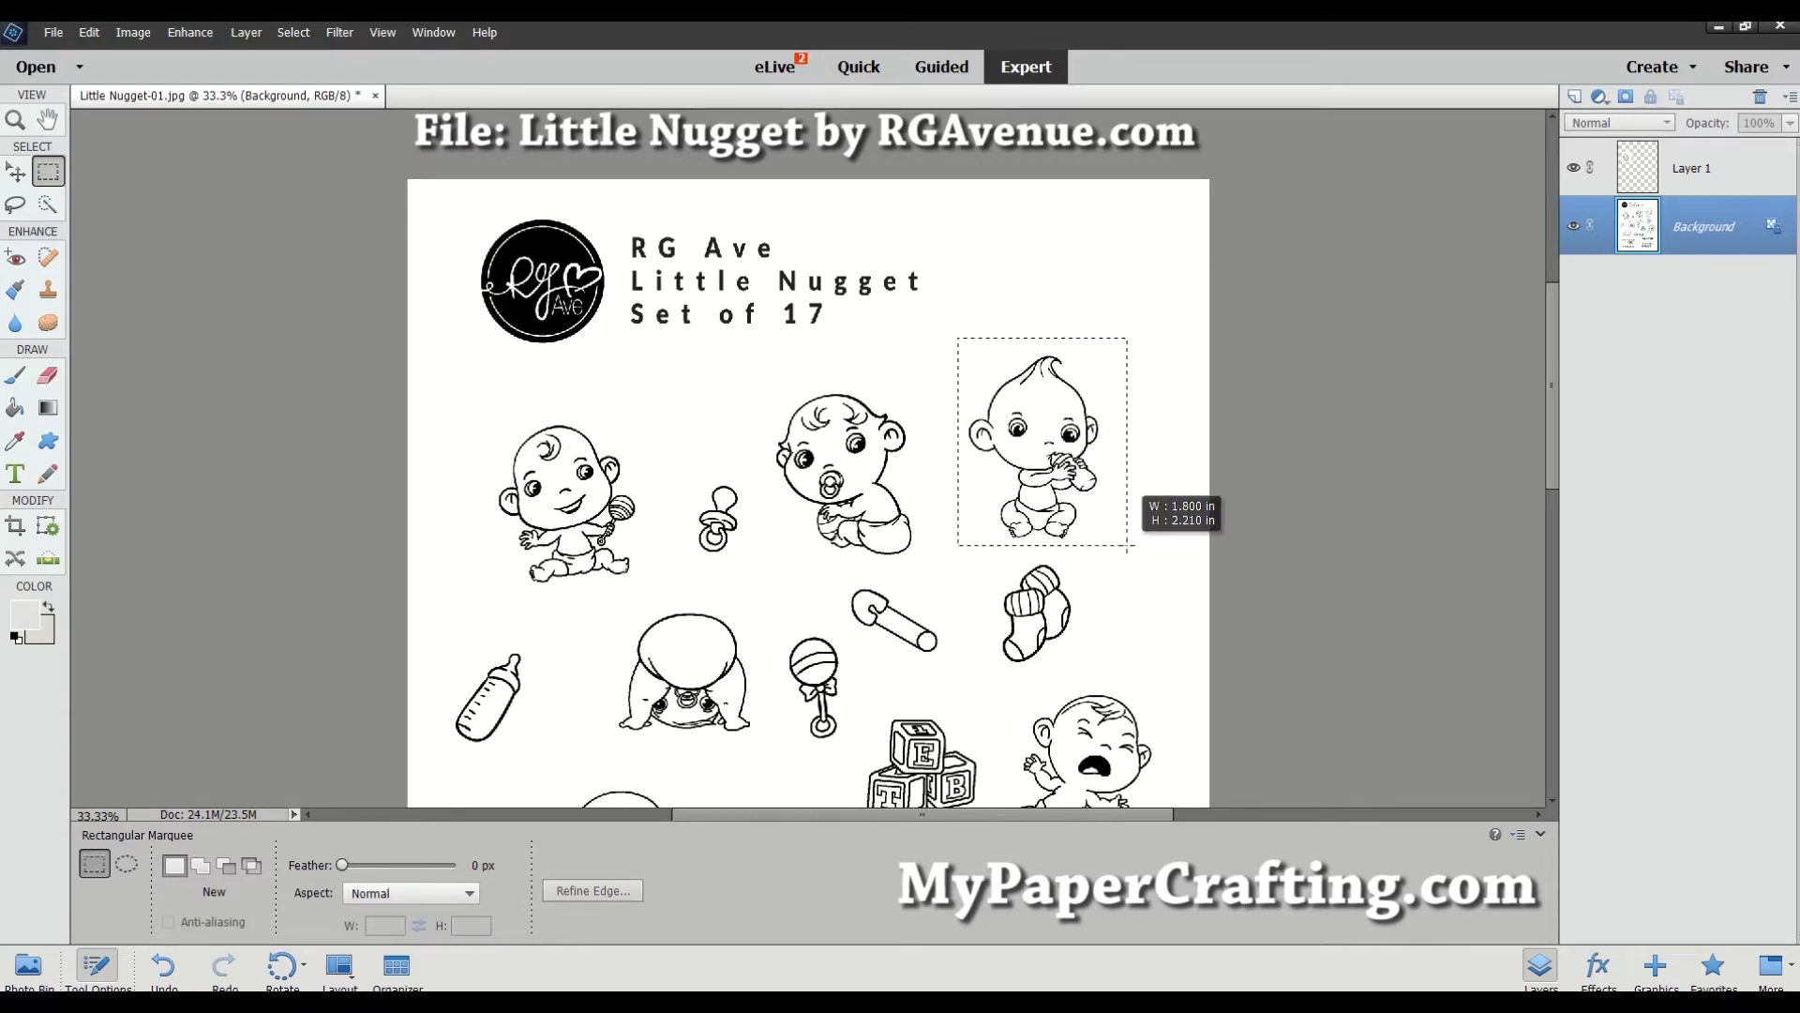
pyautogui.moveTo(1128, 547); pyautogui.dragTo(1137, 546)
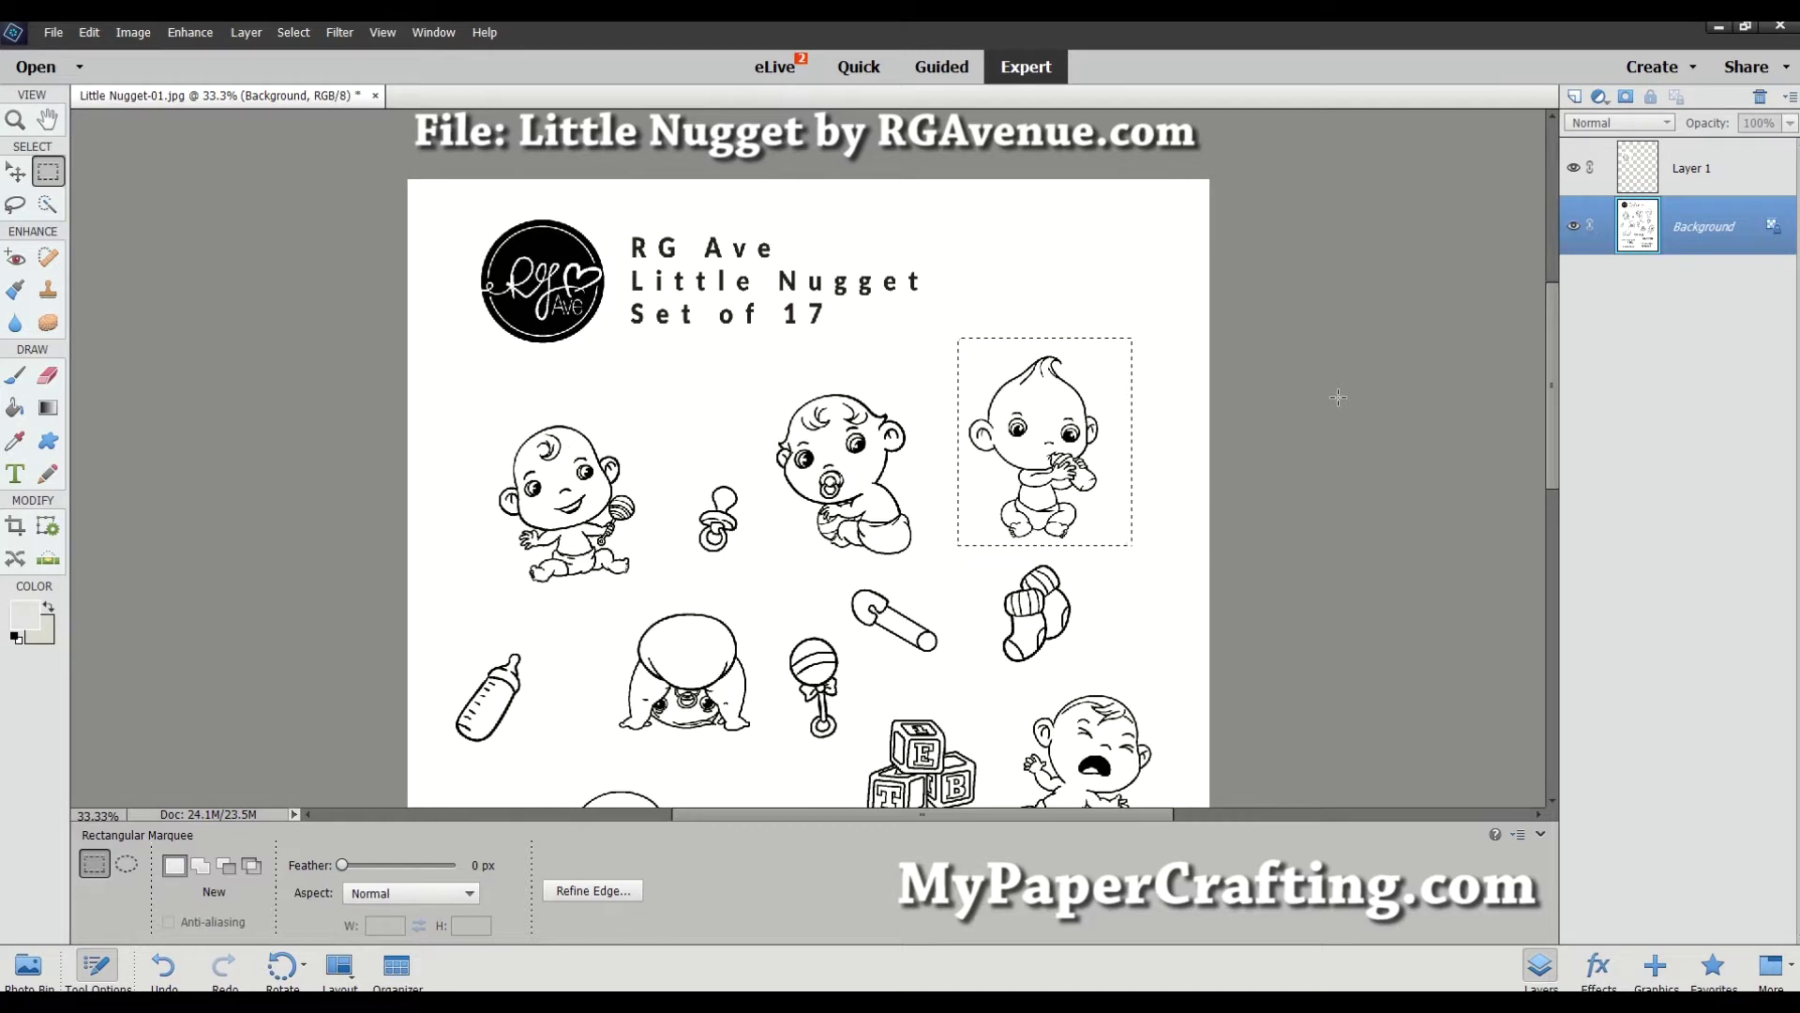
pyautogui.hotkey('ctrl', 'j')
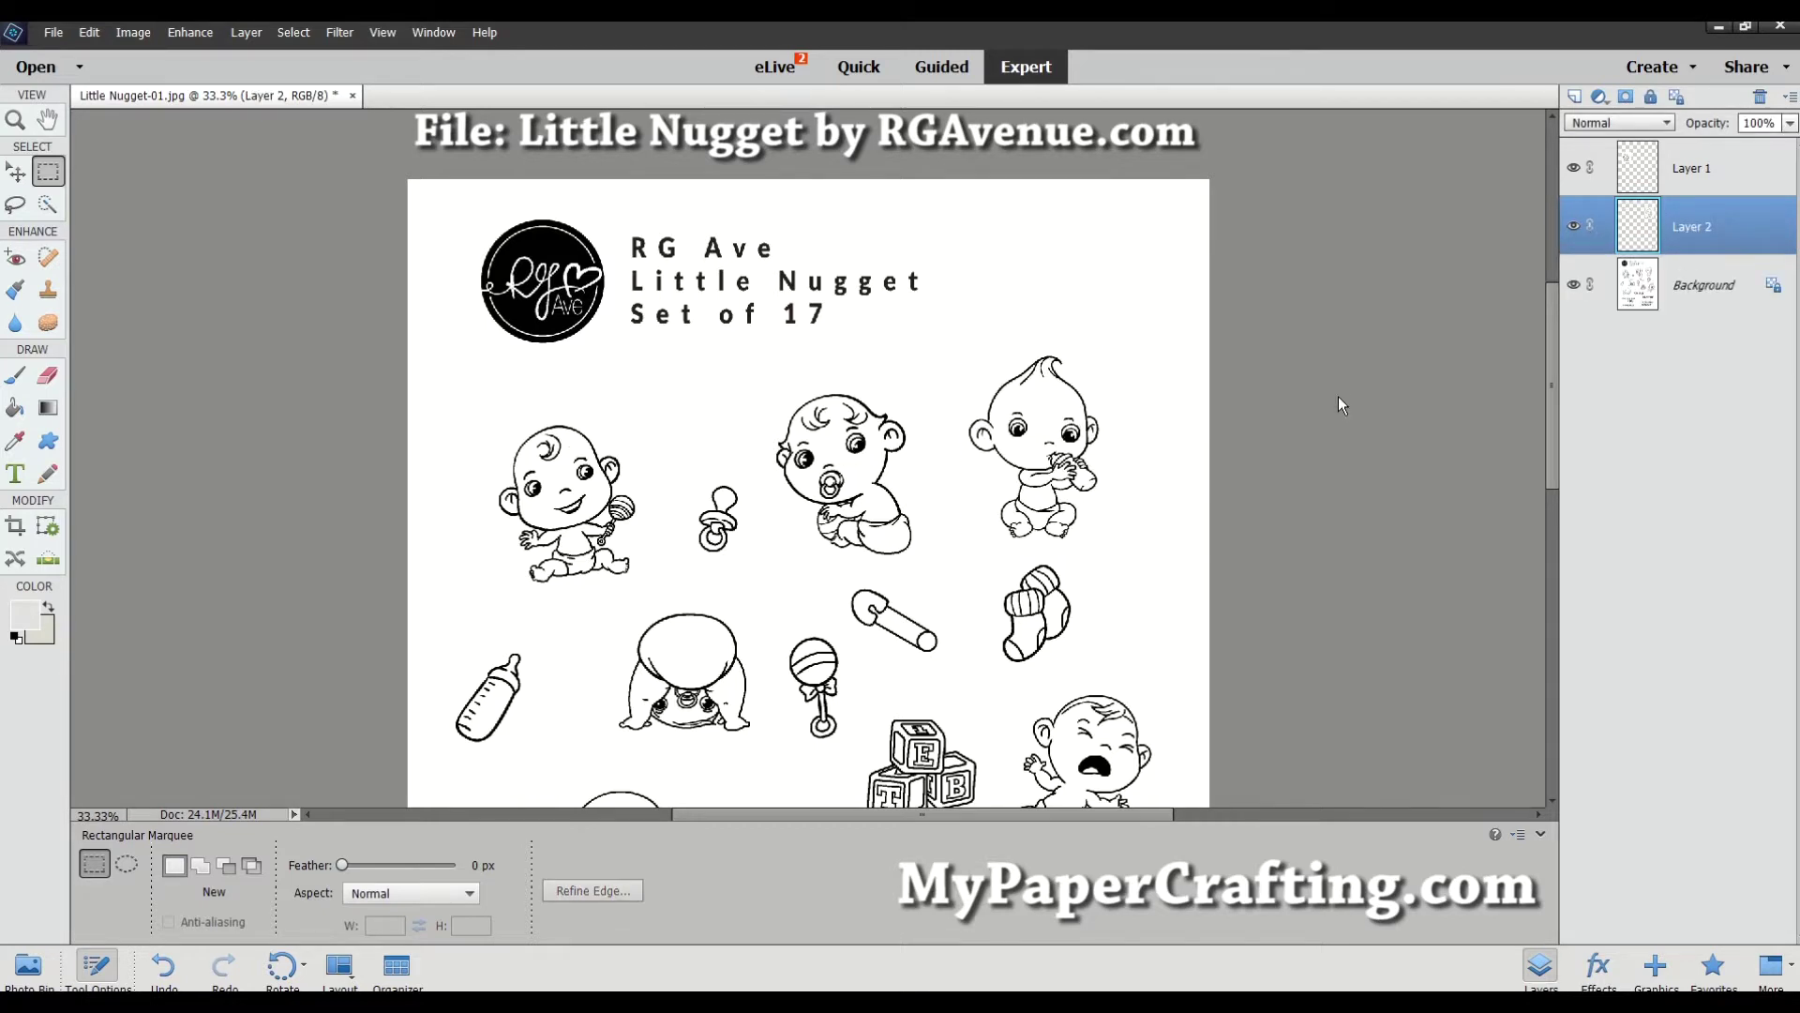
# Hide the Background and rename the bottle-drinking baby's layer as "Baby w bottle".
pyautogui.click(1574, 286)
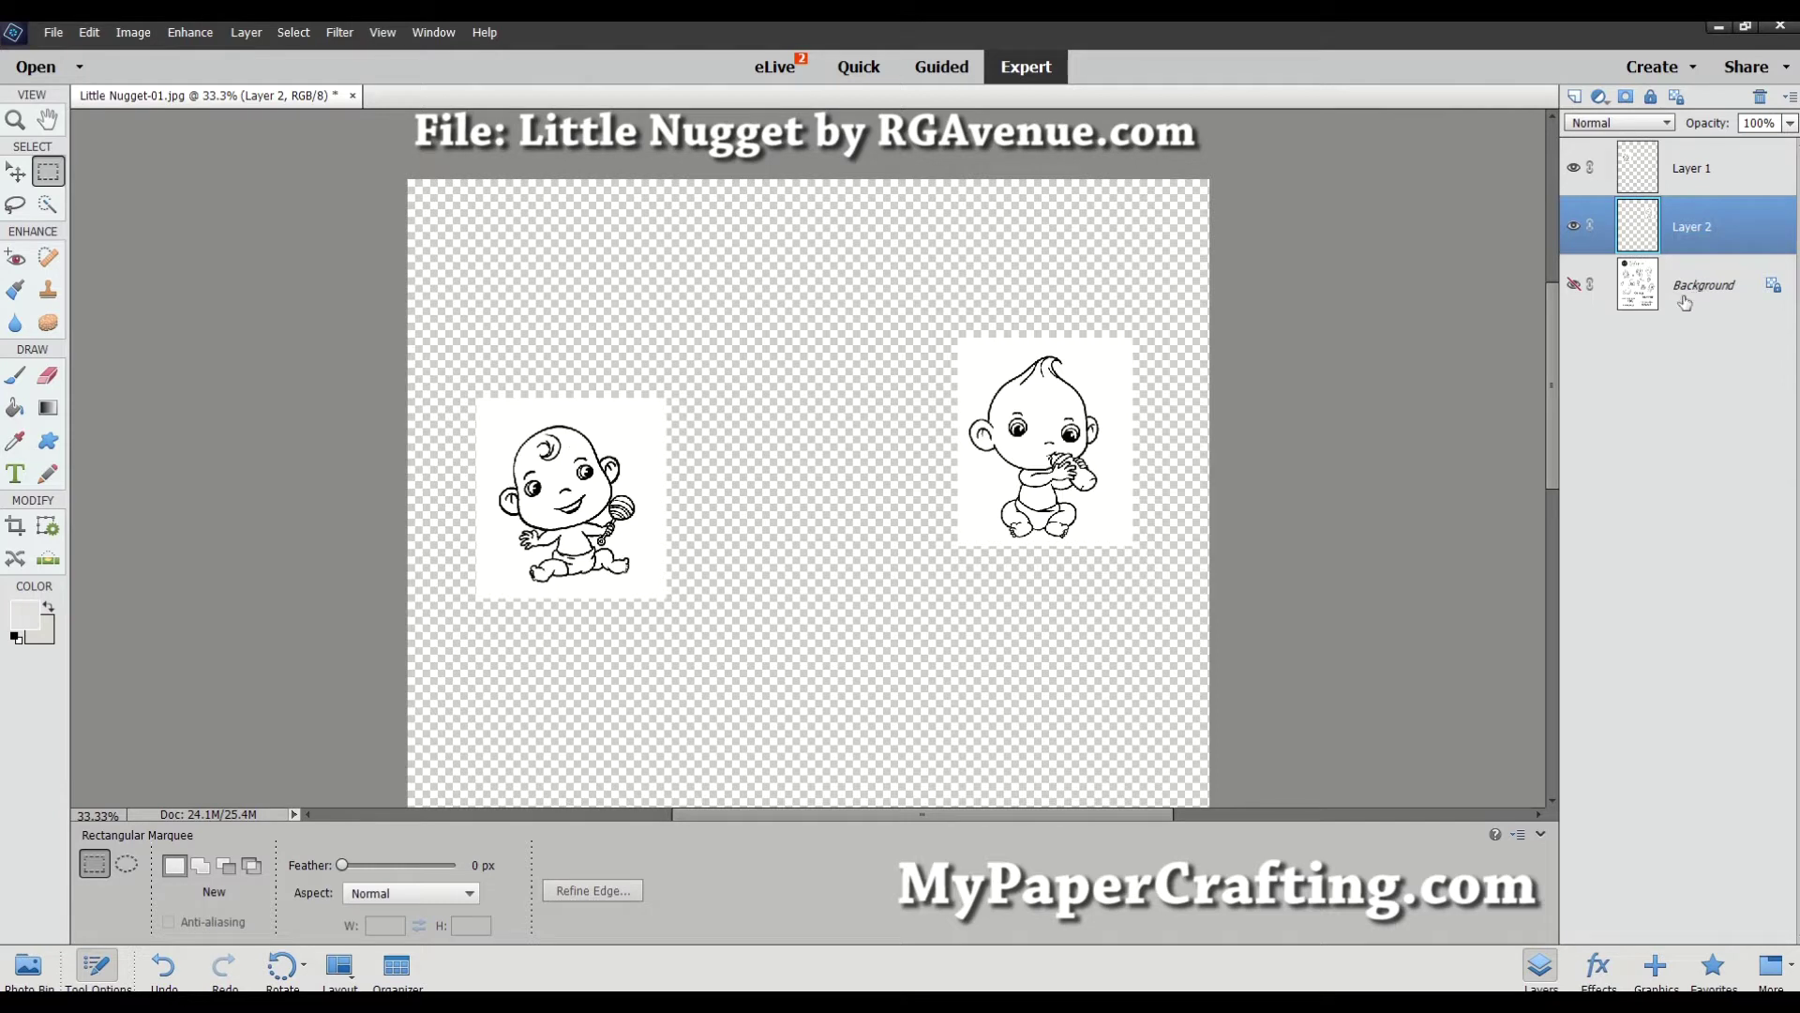
pyautogui.click(1574, 226)
pyautogui.click(1577, 227)
pyautogui.doubleClick(1692, 230)
pyautogui.write('Baby w bottle')
pyautogui.click(1782, 217)
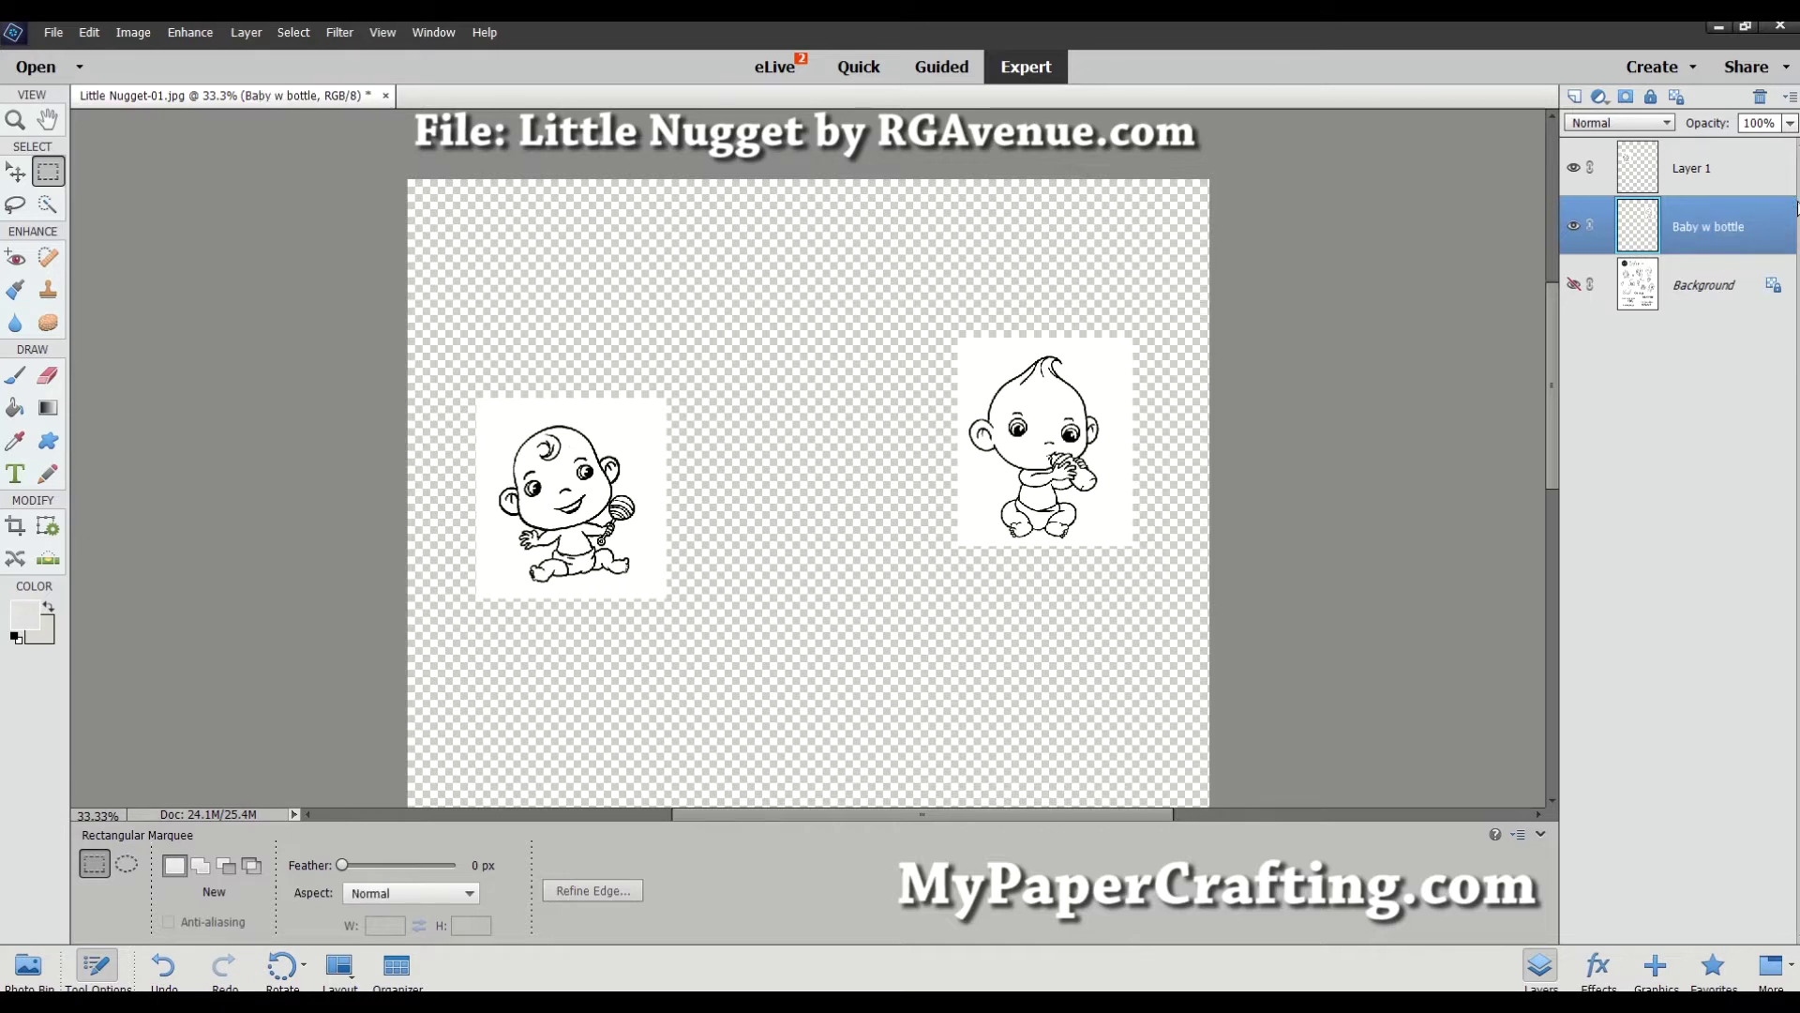
pyautogui.rightClick(1723, 233)
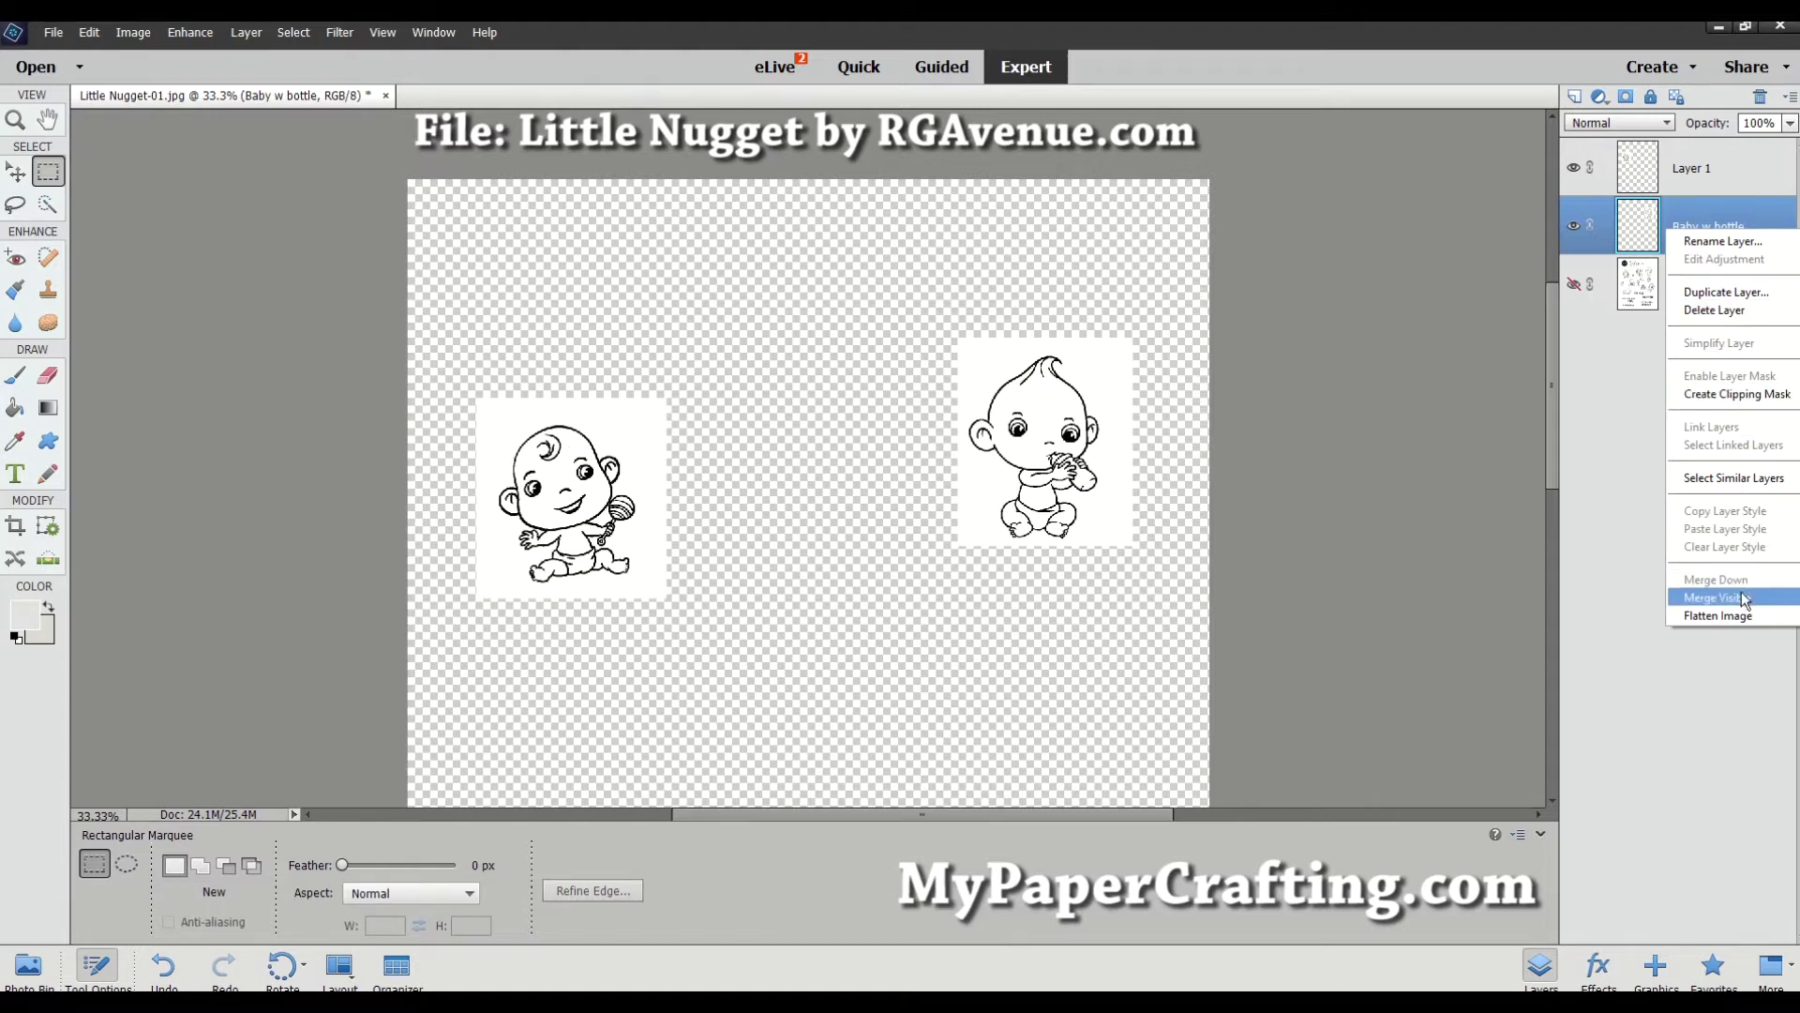
pyautogui.click(1727, 210)
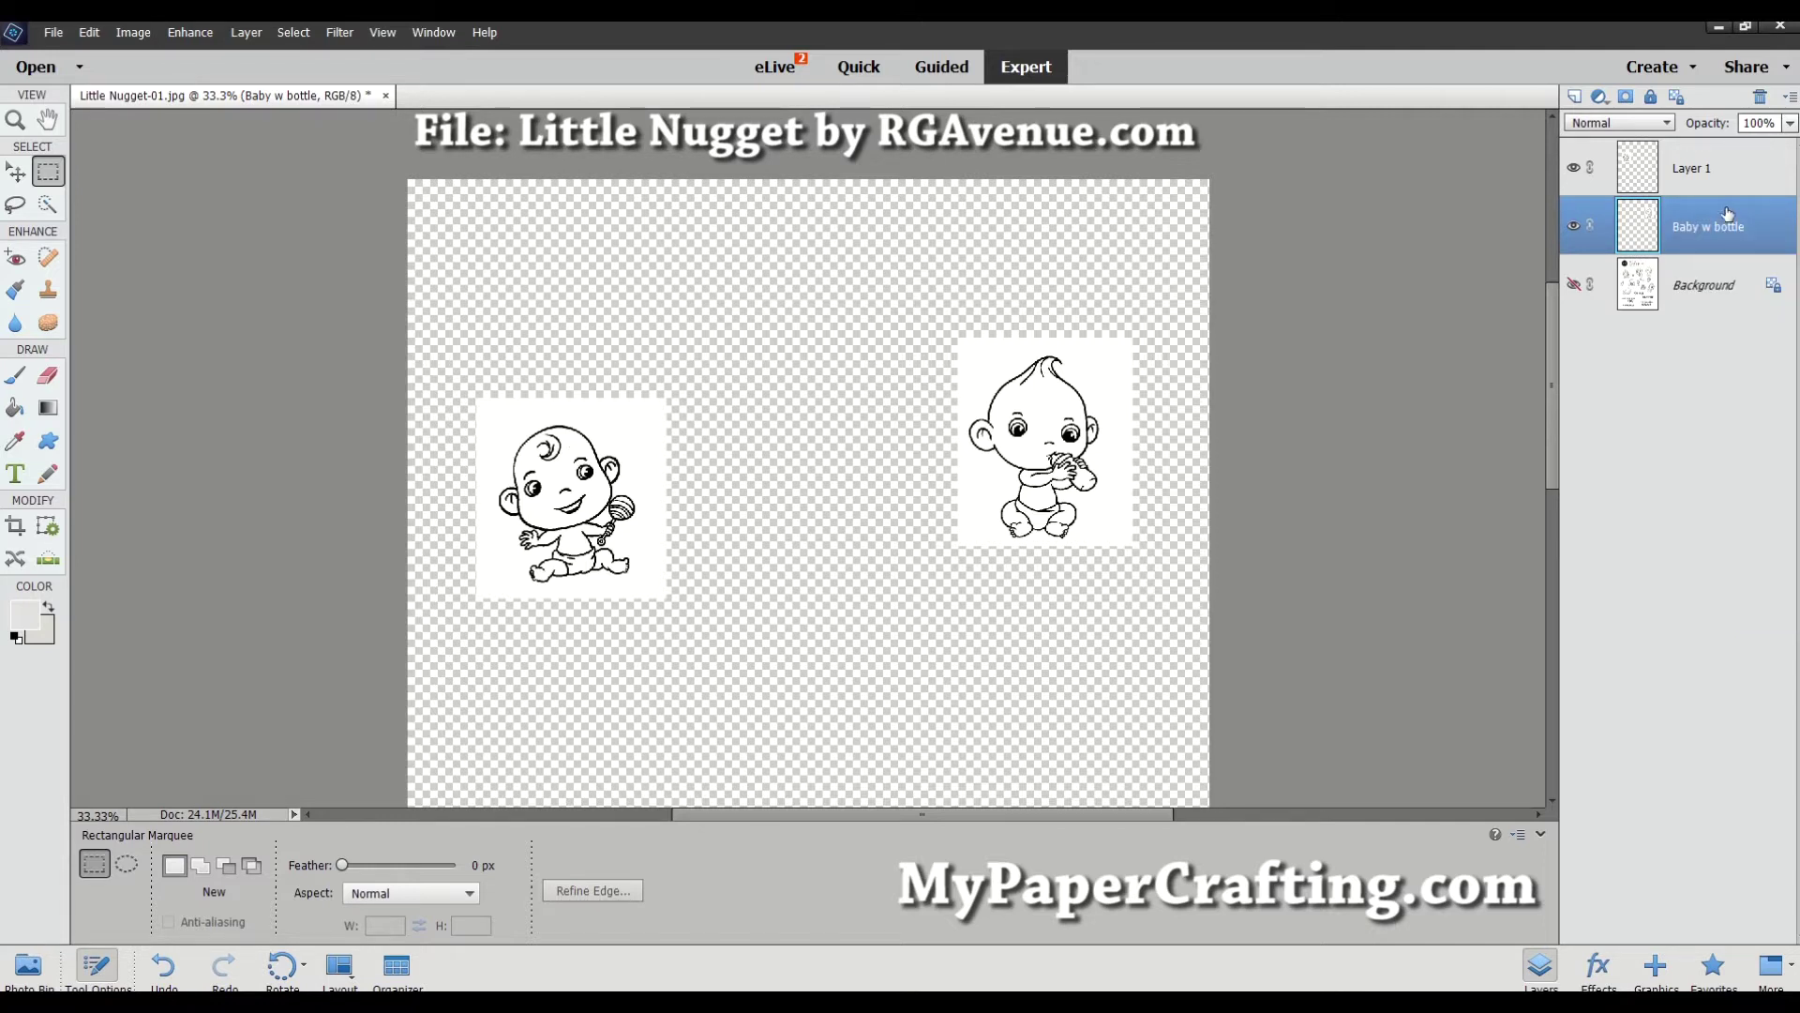
# Rename the layer with the rattle-holding baby as "Baby w rattle".
pyautogui.click(1700, 170)
pyautogui.doubleClick(1700, 168)
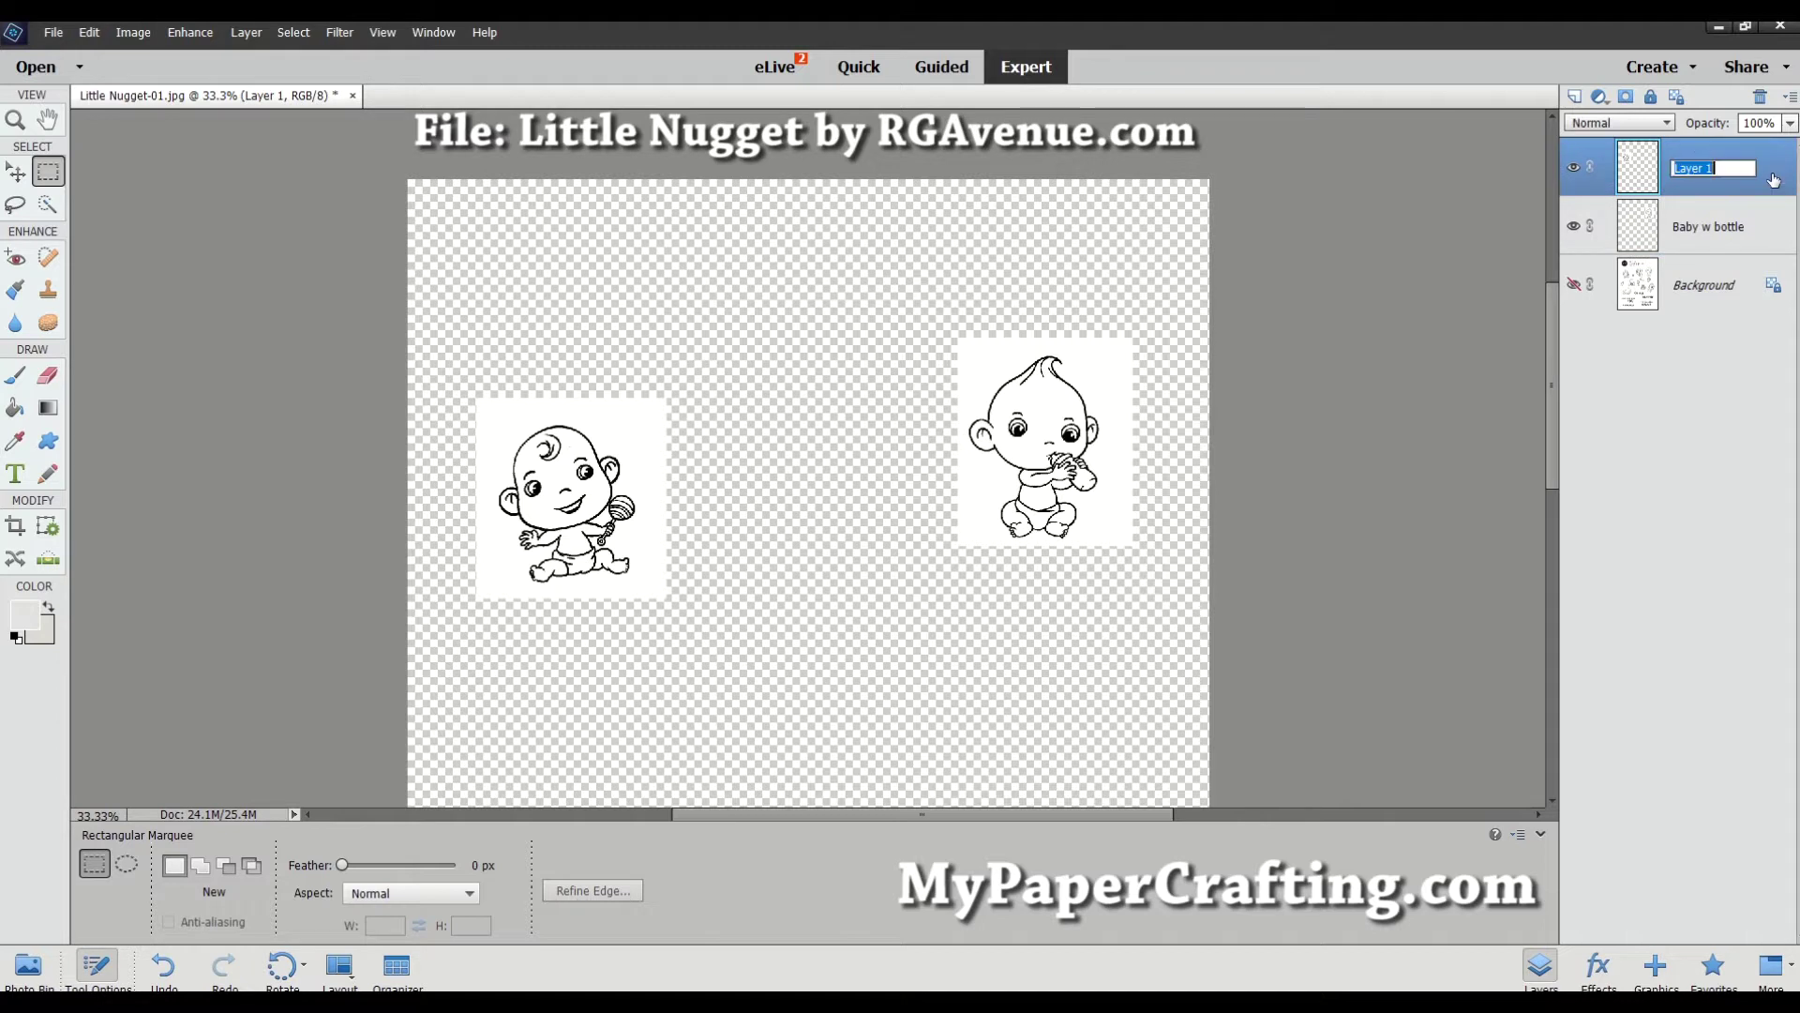
pyautogui.write('Baby w rattle')
pyautogui.click(1774, 179)
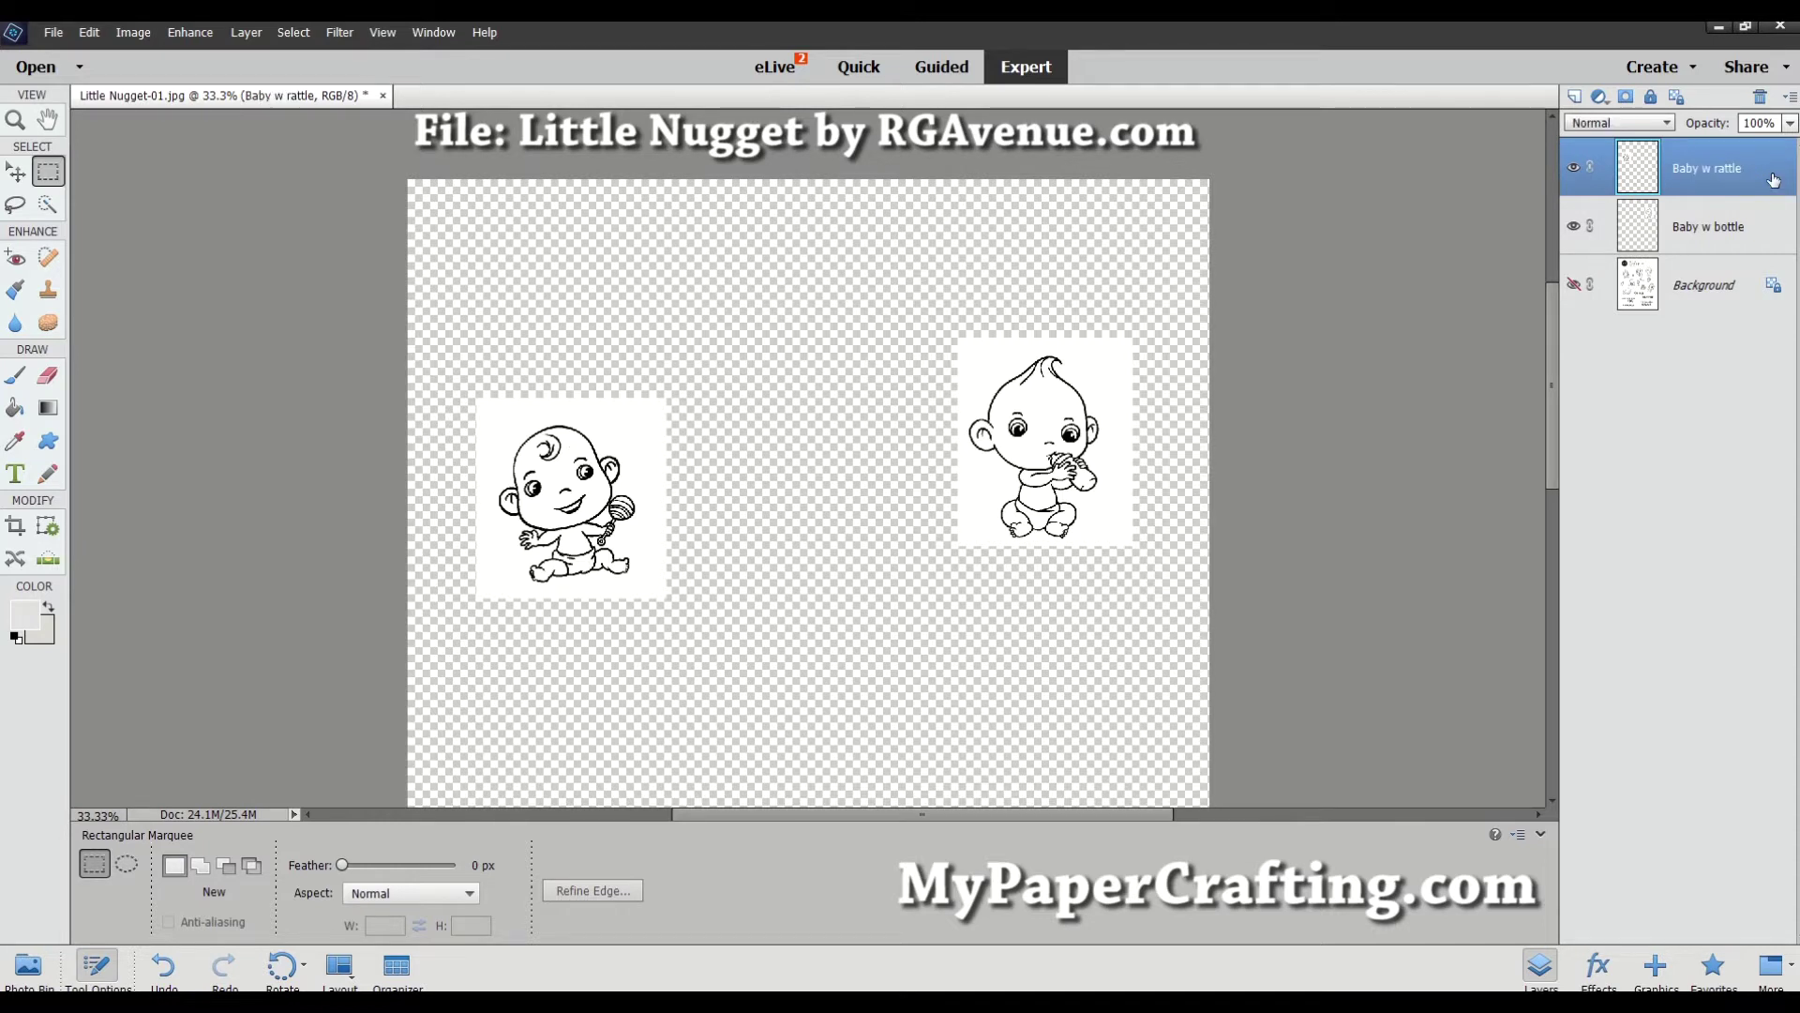
# Show the Background again and copy the pacifier-sucking baby and the socks from it onto separate new layers.
pyautogui.click(1574, 286)
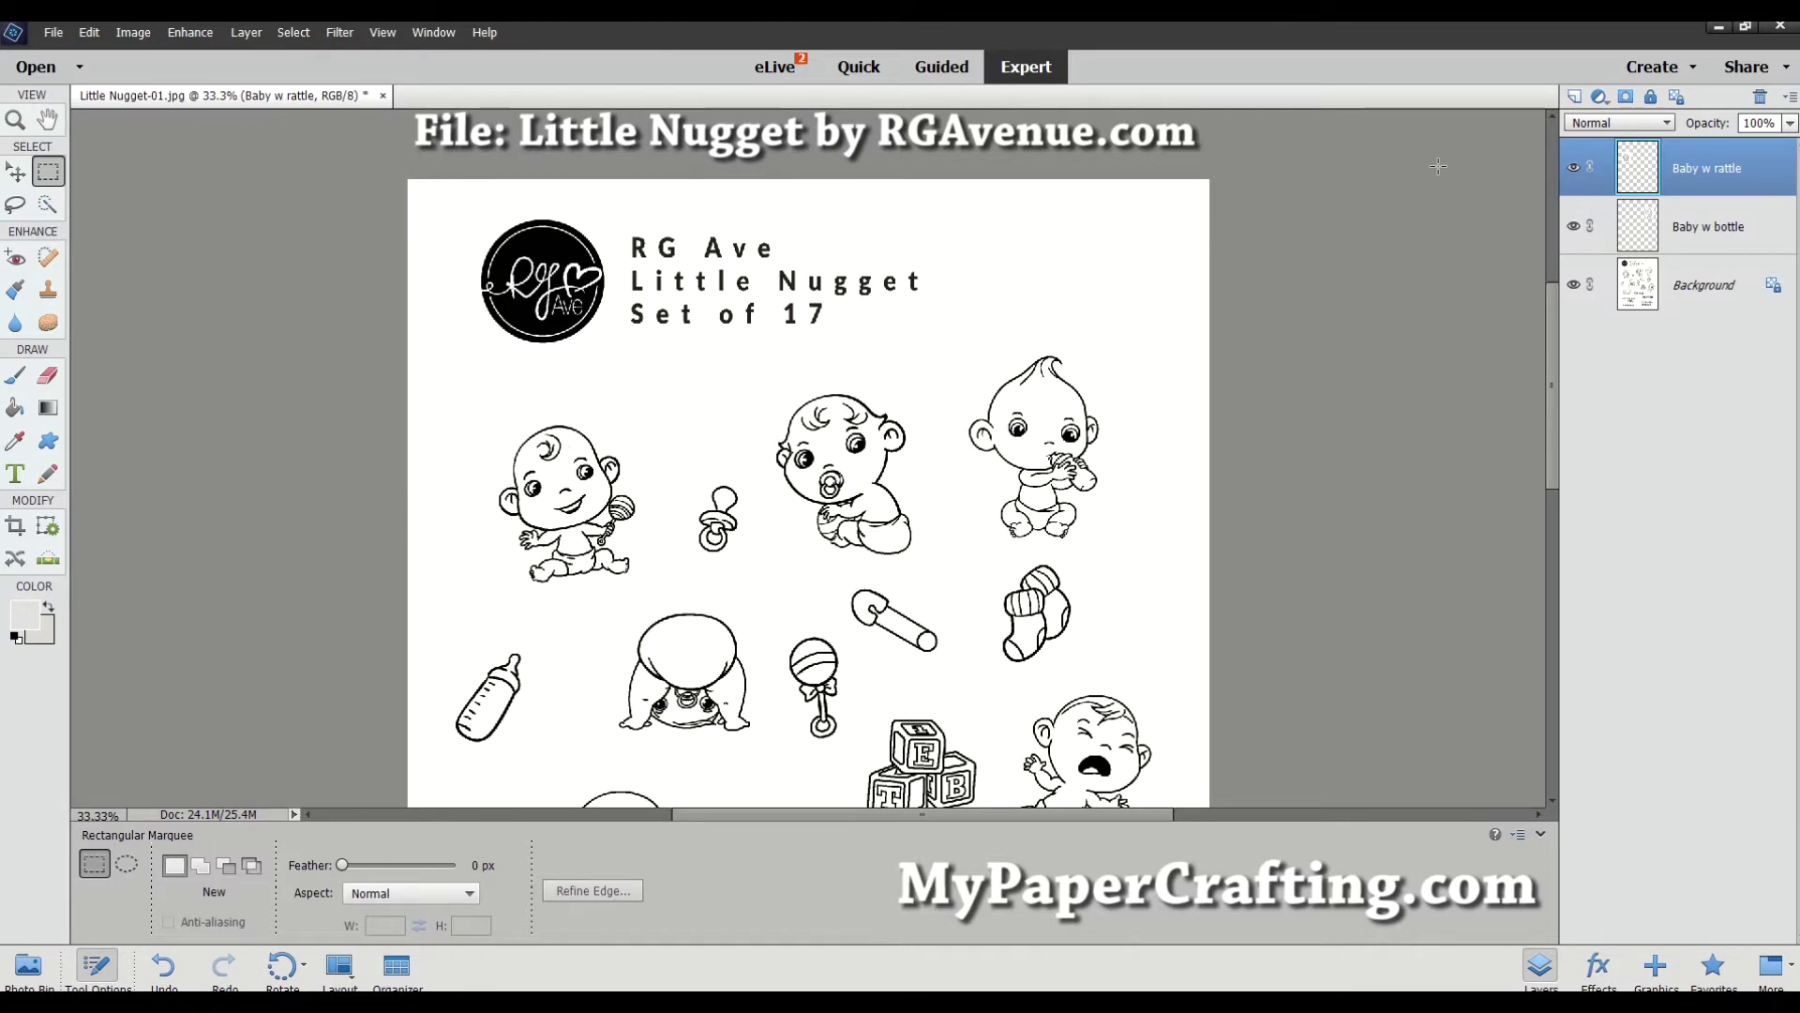
pyautogui.click(1690, 296)
pyautogui.moveTo(760, 373)
pyautogui.mouseDown()
pyautogui.moveTo(923, 541)
pyautogui.moveTo(1088, 666)
pyautogui.mouseUp()
pyautogui.hotkey('ctrl', 'j')
pyautogui.hotkey('alt', '[')
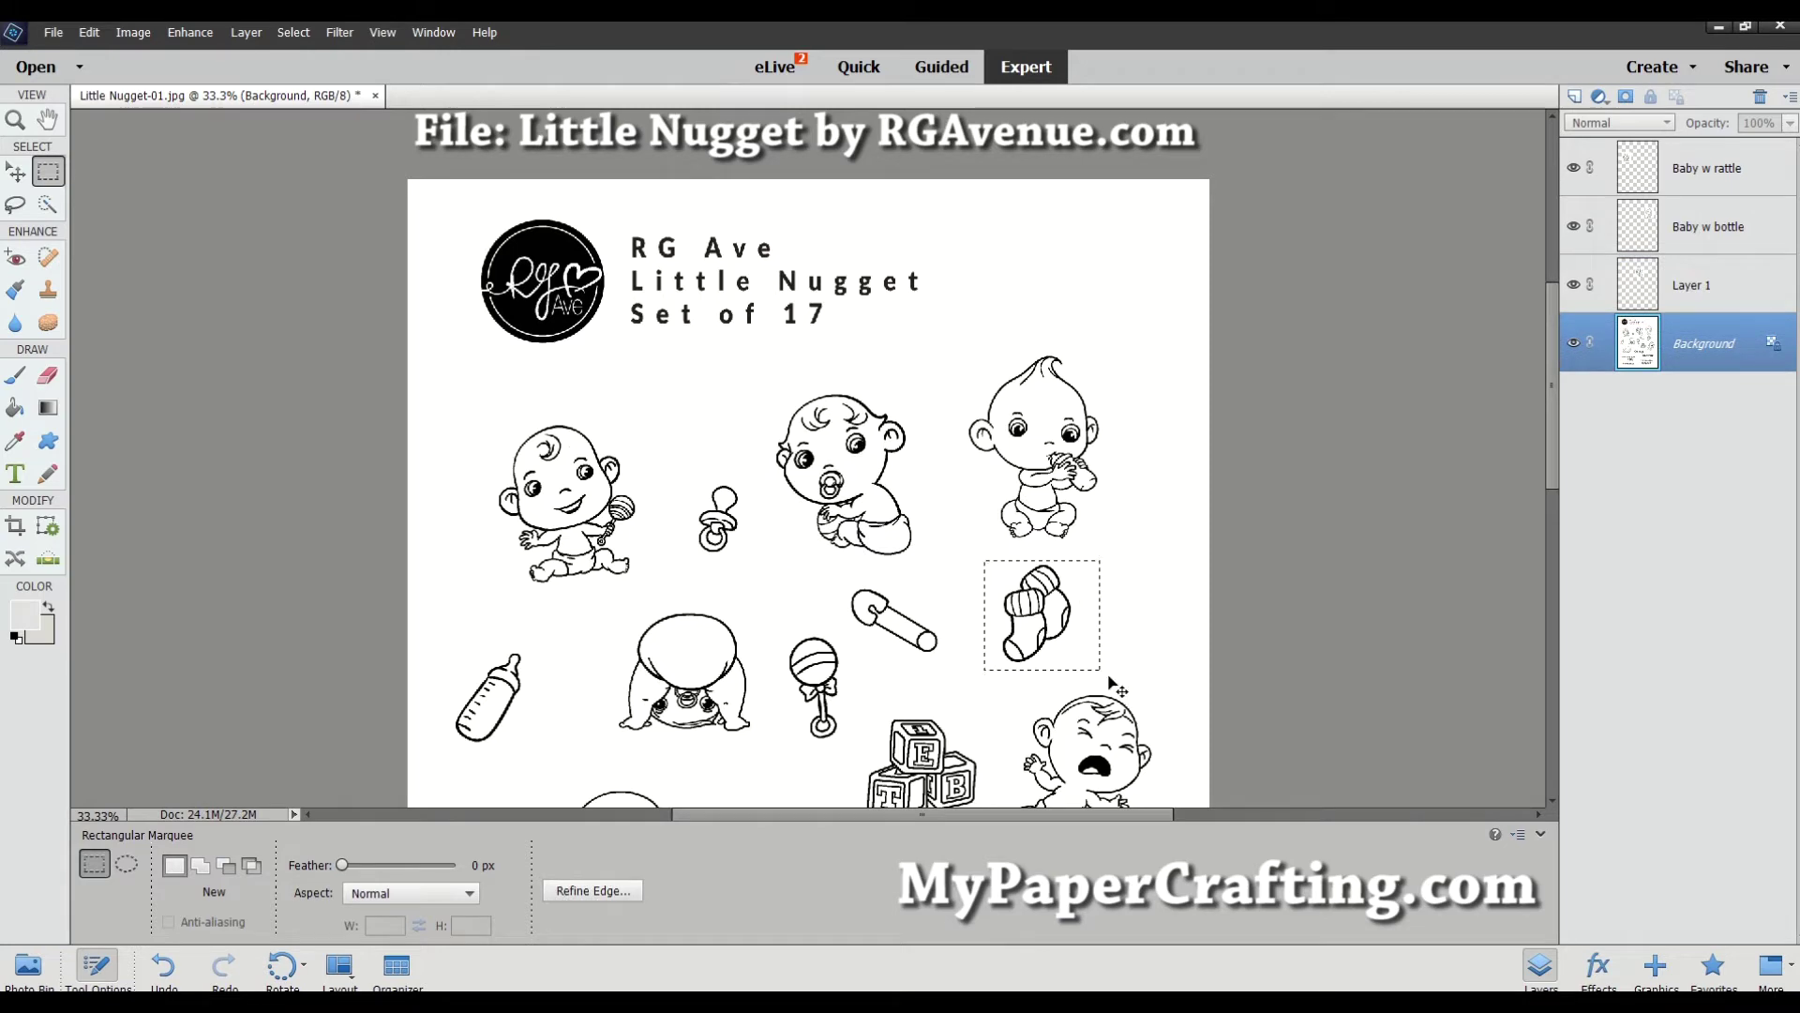
pyautogui.hotkey('ctrl', 'j')
pyautogui.hotkey('alt', '[')
# Copy the safety pin and the standalone rattle from the Background onto separate new layers.
pyautogui.moveTo(847, 584); pyautogui.dragTo(943, 657)
pyautogui.hotkey('ctrl', 'j')
pyautogui.hotkey('alt', '[')
pyautogui.moveTo(849, 745); pyautogui.dragTo(781, 631)
pyautogui.hotkey('ctrl', 'j')
pyautogui.hotkey('alt', '[')
# Copy the crying baby and the alphabet blocks from the Background onto separate new layers.
pyautogui.scroll(-5, 1078, 562)
pyautogui.moveTo(1175, 673); pyautogui.dragTo(982, 462)
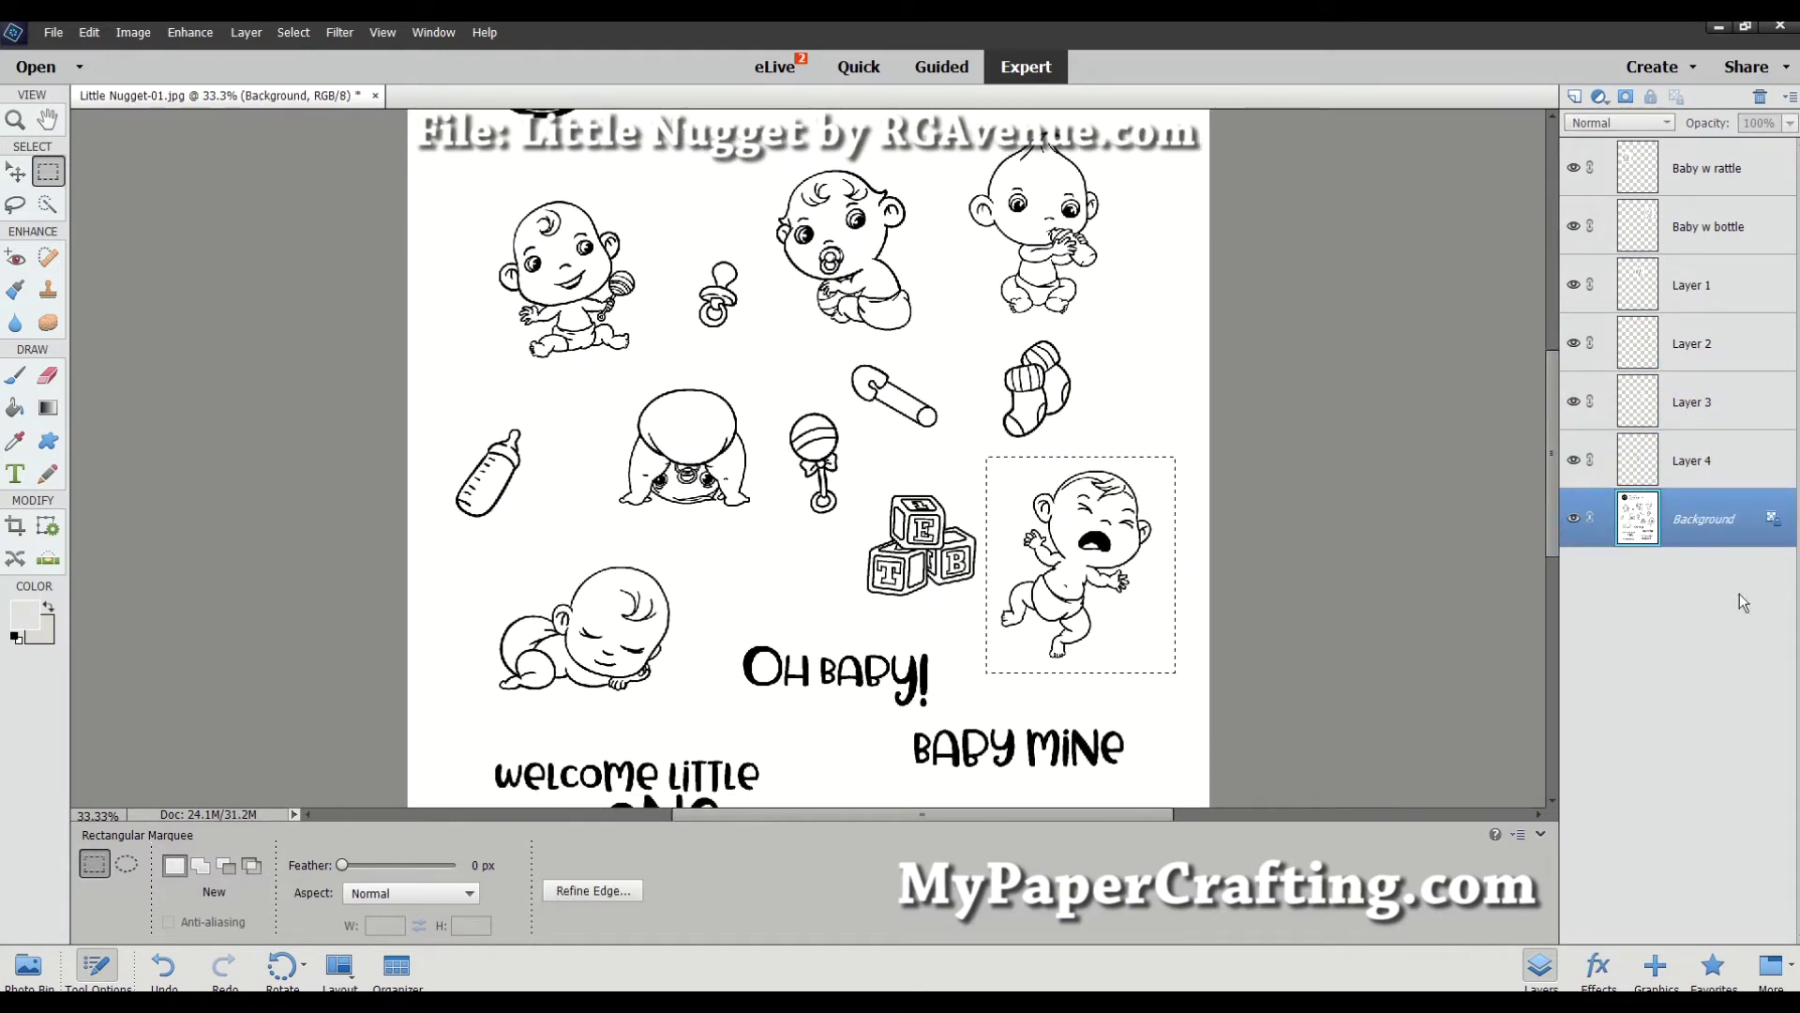
pyautogui.hotkey('ctrl', 'j')
pyautogui.hotkey('alt', '[')
pyautogui.moveTo(858, 488); pyautogui.dragTo(975, 603)
pyautogui.hotkey('ctrl', 'j')
pyautogui.hotkey('alt', '[')
# Copy the "Baby Mine" and "Oh Baby!" sentiments from the Background onto separate new layers.
pyautogui.moveTo(1134, 781); pyautogui.dragTo(723, 630)
pyautogui.hotkey('ctrl', 'j')
pyautogui.hotkey('alt', '[')
pyautogui.hotkey('ctrl', 'j')
pyautogui.hotkey('alt', '[')
# Copy the upside-down baby, the standalone pacifier and the baby bottle from the Background onto separate new layers.
pyautogui.moveTo(605, 377); pyautogui.dragTo(787, 545)
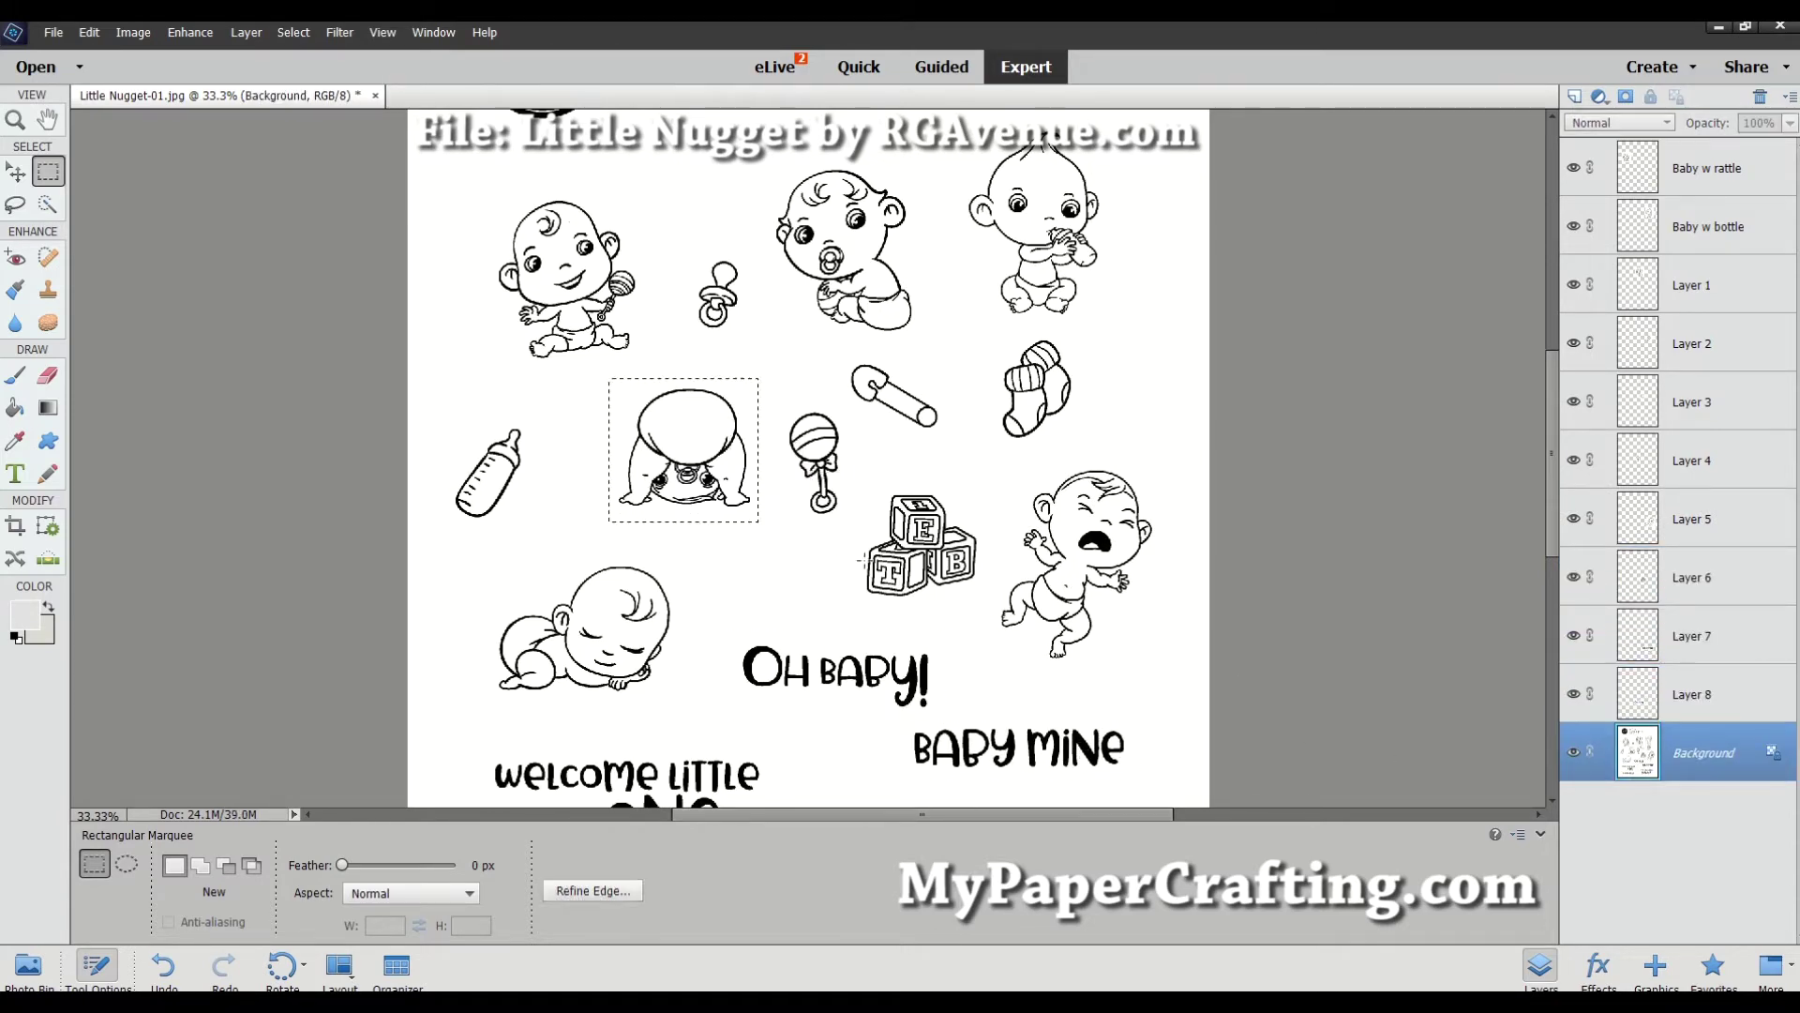
pyautogui.hotkey('ctrl', 'j')
pyautogui.hotkey('alt', '[')
pyautogui.moveTo(682, 245); pyautogui.dragTo(767, 361)
pyautogui.hotkey('ctrl', 'j')
pyautogui.hotkey('alt', '[')
pyautogui.moveTo(453, 411); pyautogui.dragTo(536, 533)
pyautogui.hotkey('ctrl', 'j')
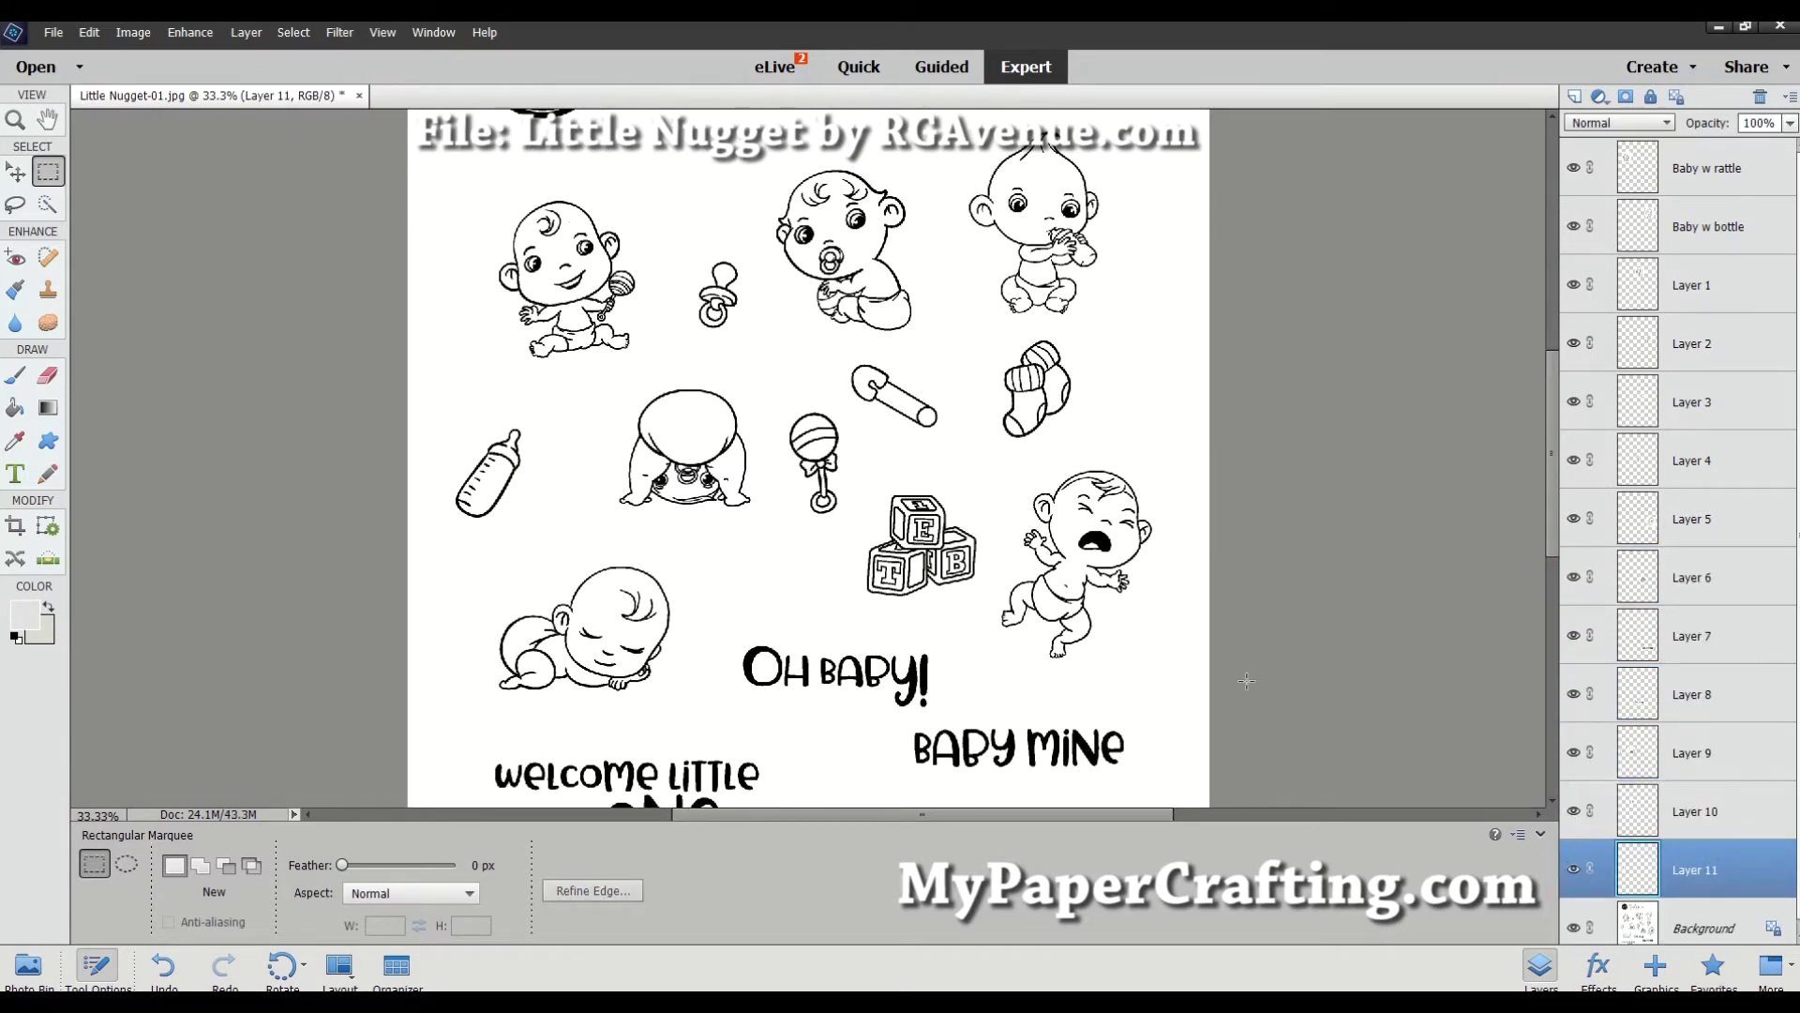
# Copy "Welcome Little One", "Baby's First", the sleeping baby and "For the Little Nugget!" onto separate layers, then hide the Background.
pyautogui.scroll(-3, 807, 469)
pyautogui.hotkey('alt', '[')
pyautogui.moveTo(470, 429); pyautogui.dragTo(761, 555)
pyautogui.hotkey('ctrl', 'j')
pyautogui.hotkey('alt', '[')
pyautogui.moveTo(482, 580); pyautogui.dragTo(643, 641)
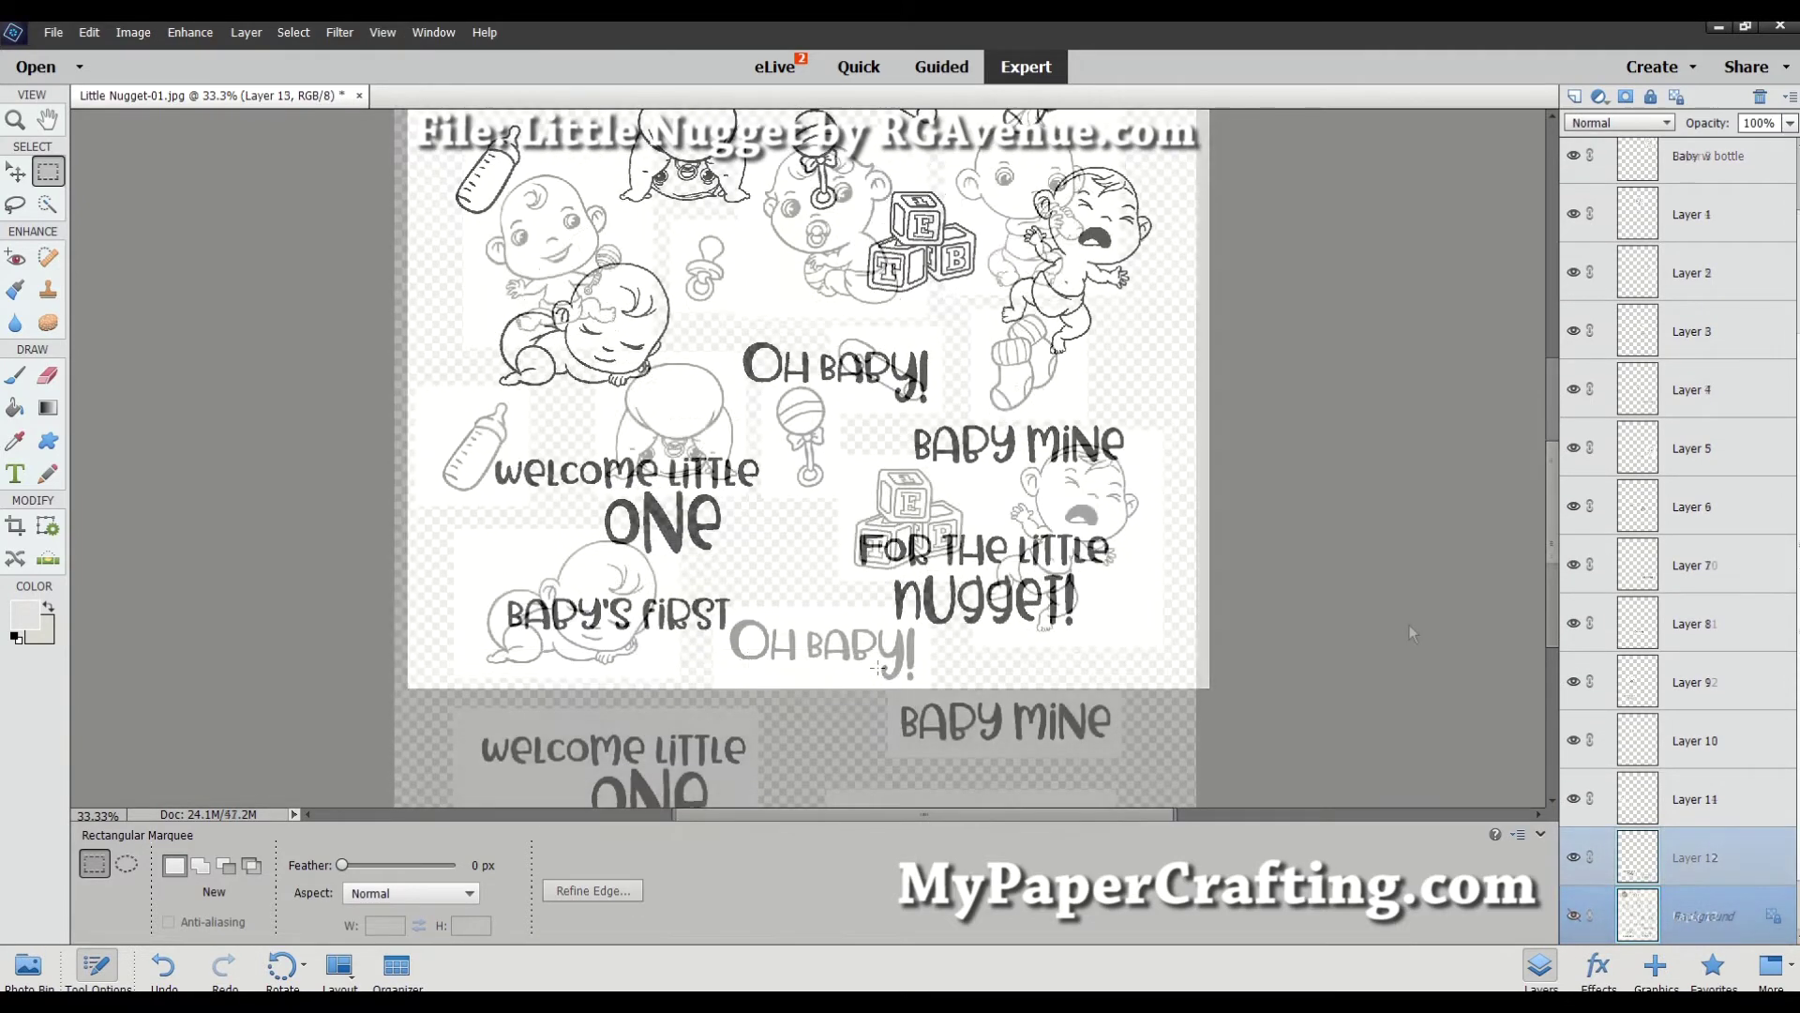
pyautogui.scroll(-2, 1410, 631)
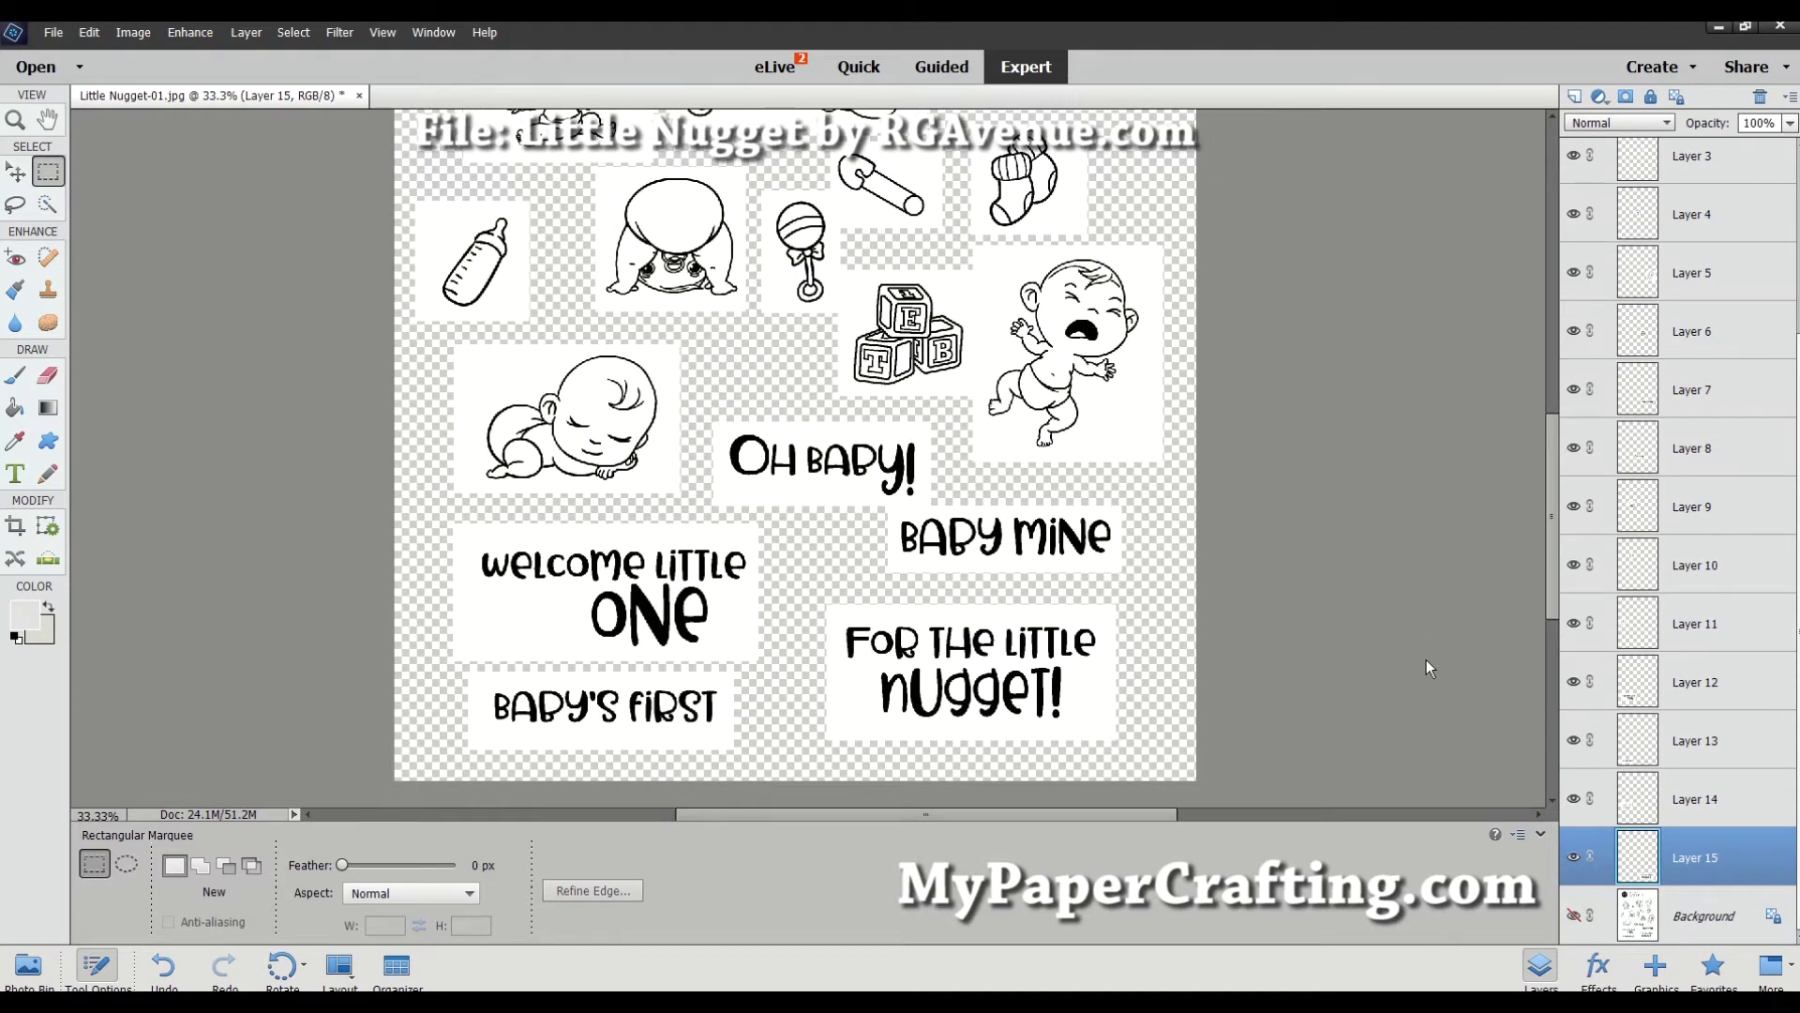
pyautogui.scroll(2, 1426, 660)
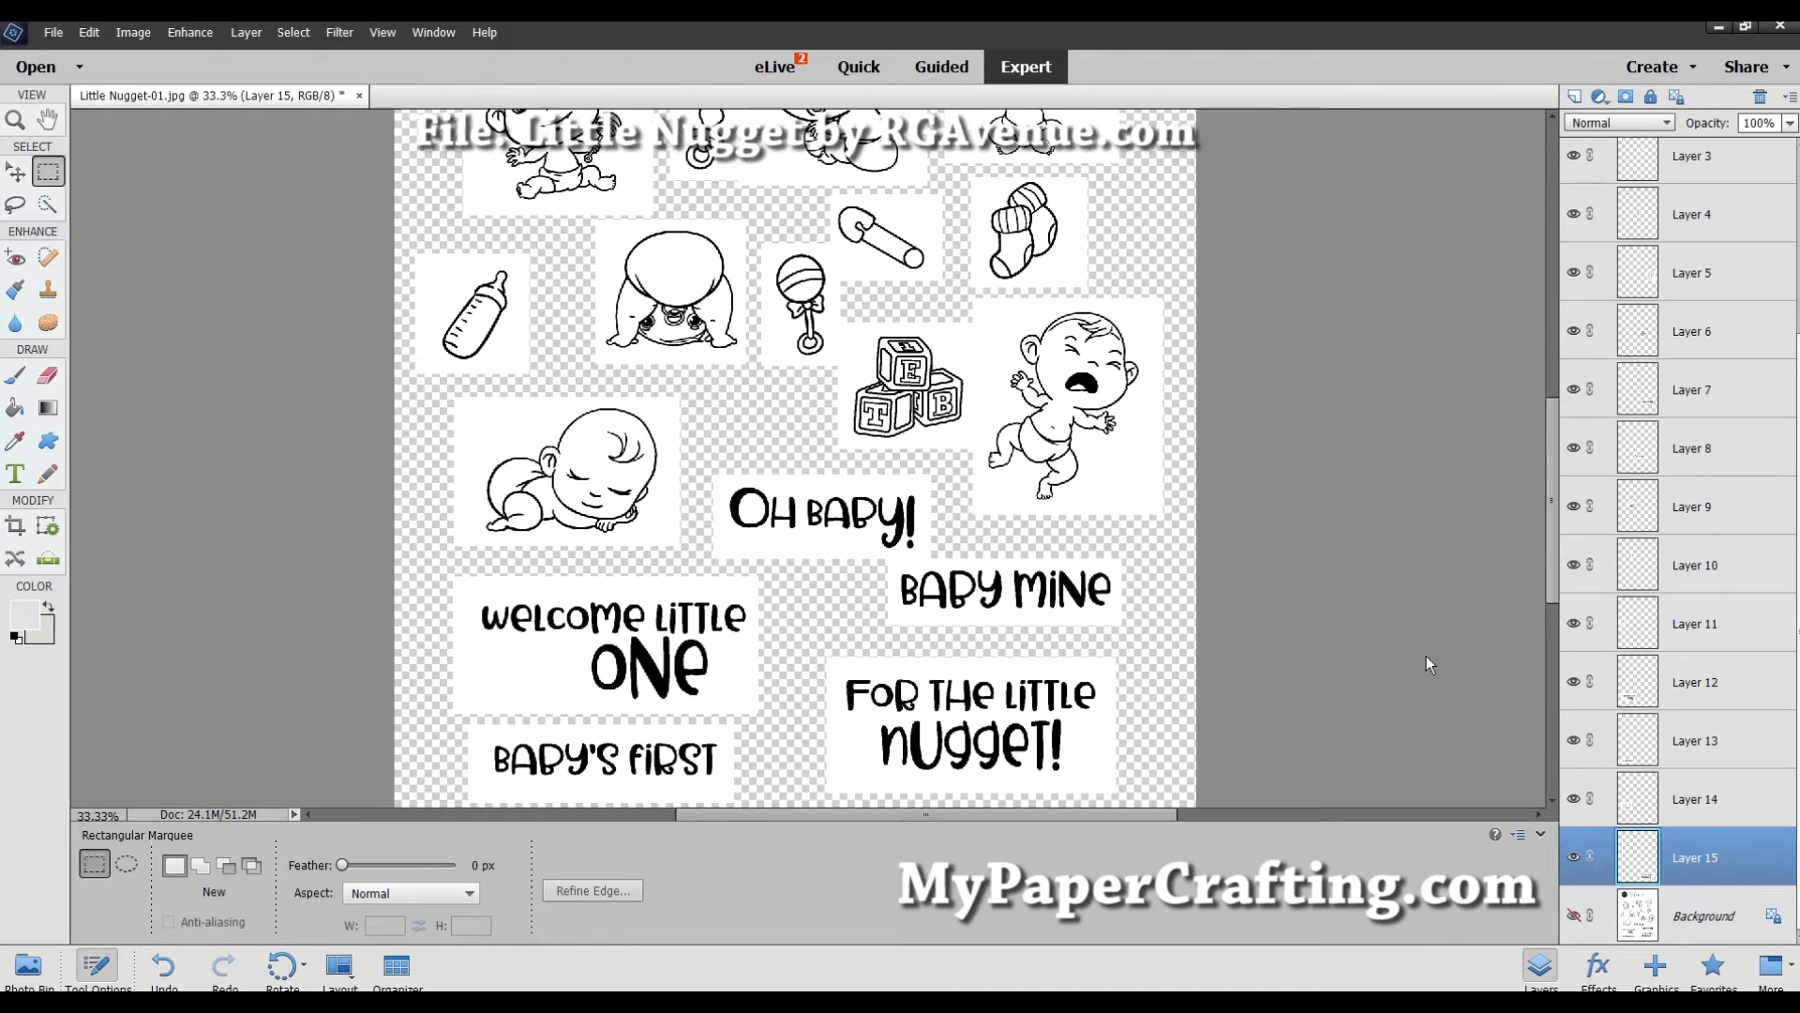
pyautogui.hotkey('ctrl', '-')
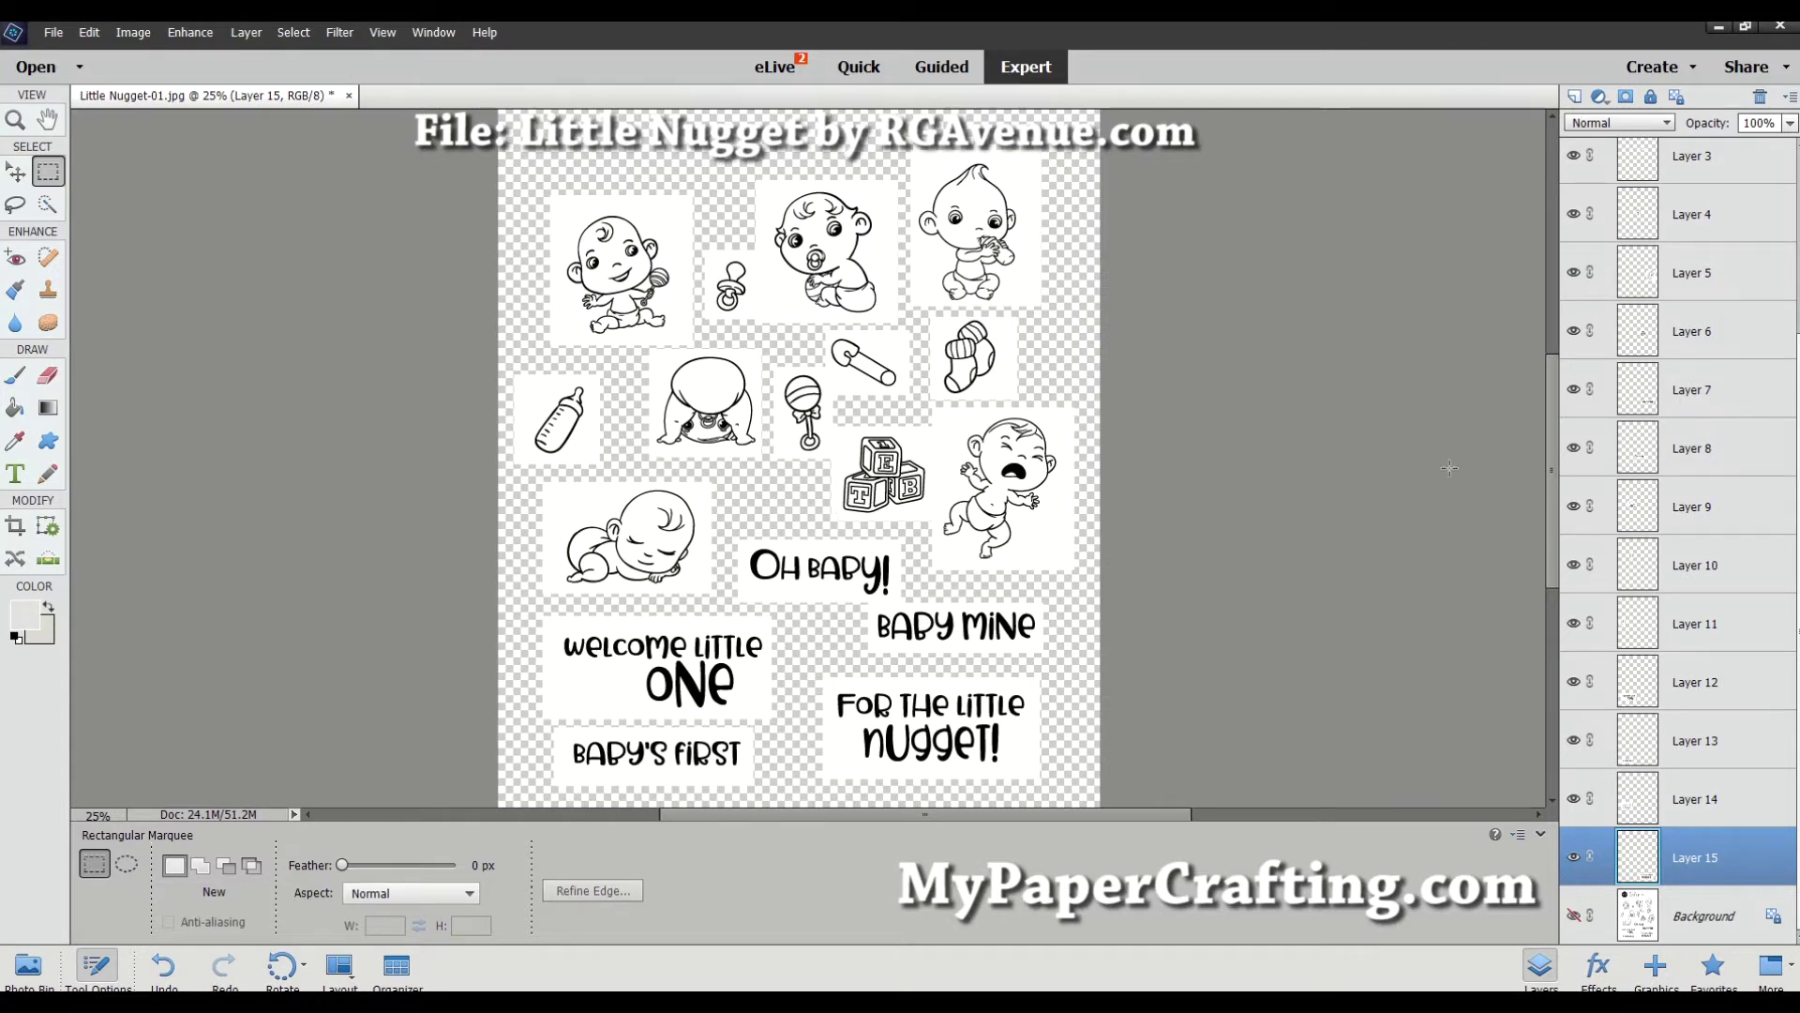
# Identify the baby bottle's layer by toggling its visibility and rename it as "bottle".
pyautogui.click(1718, 801)
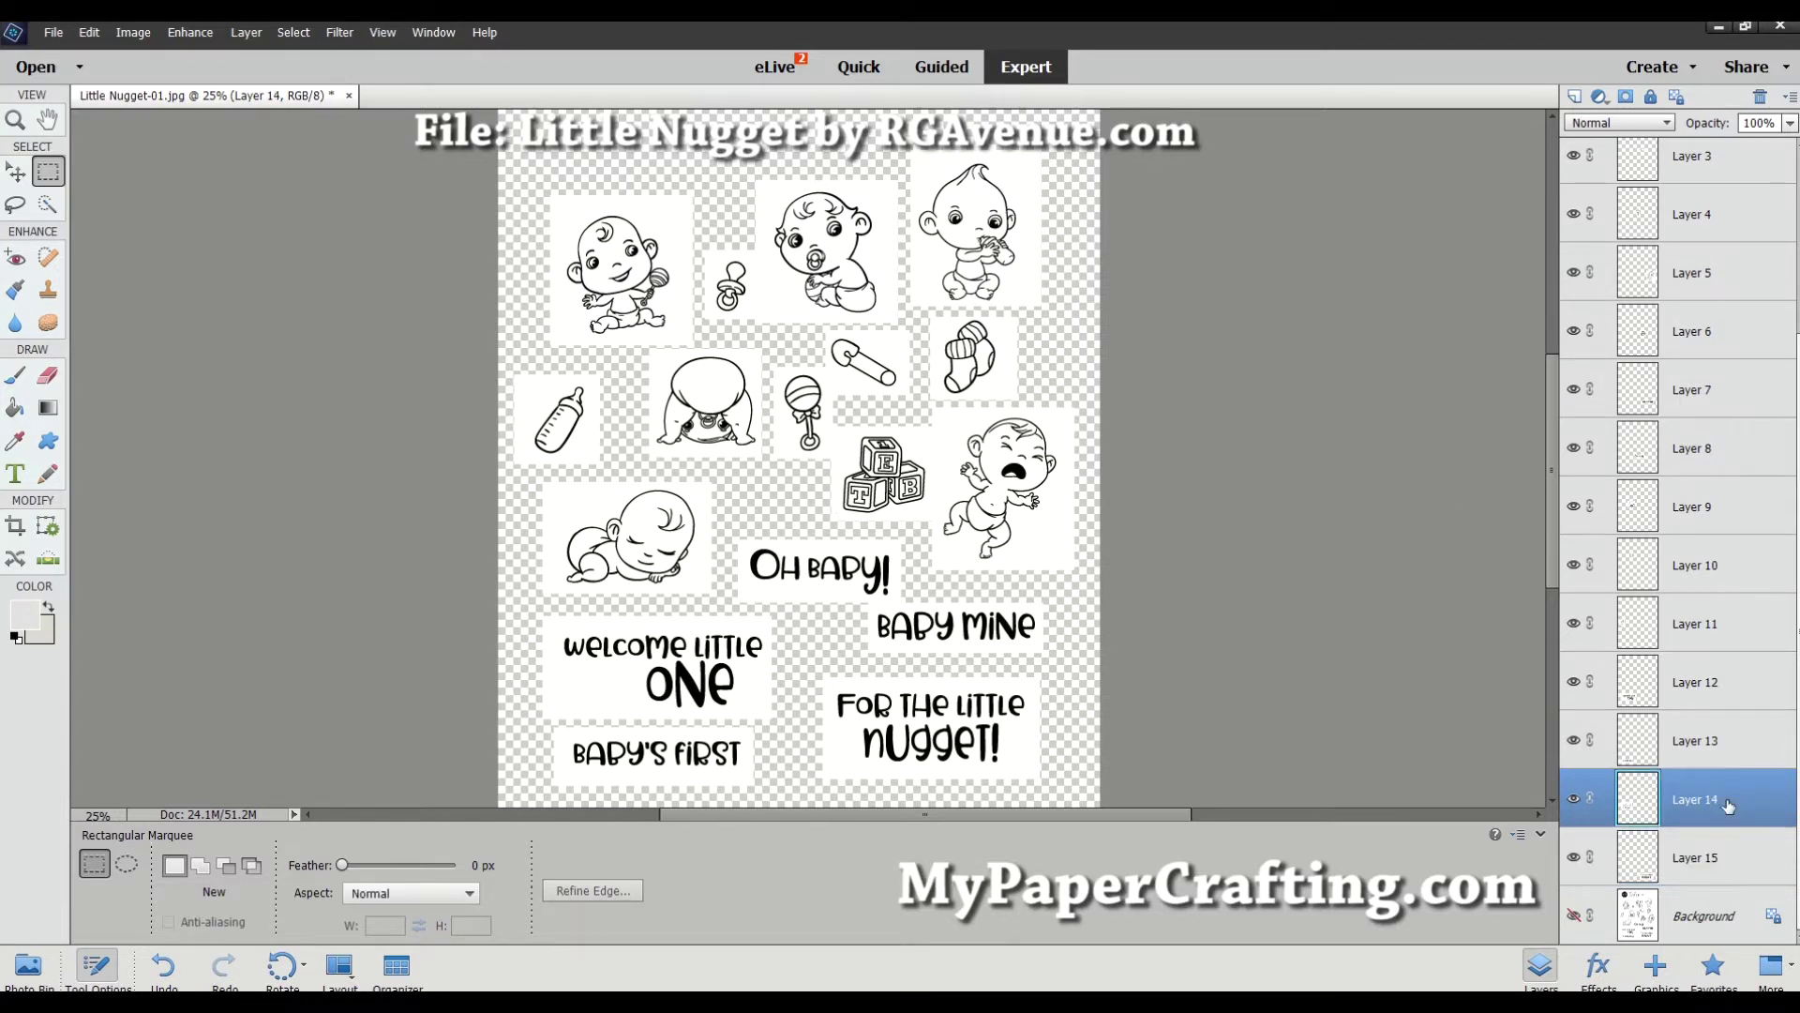
pyautogui.click(1717, 747)
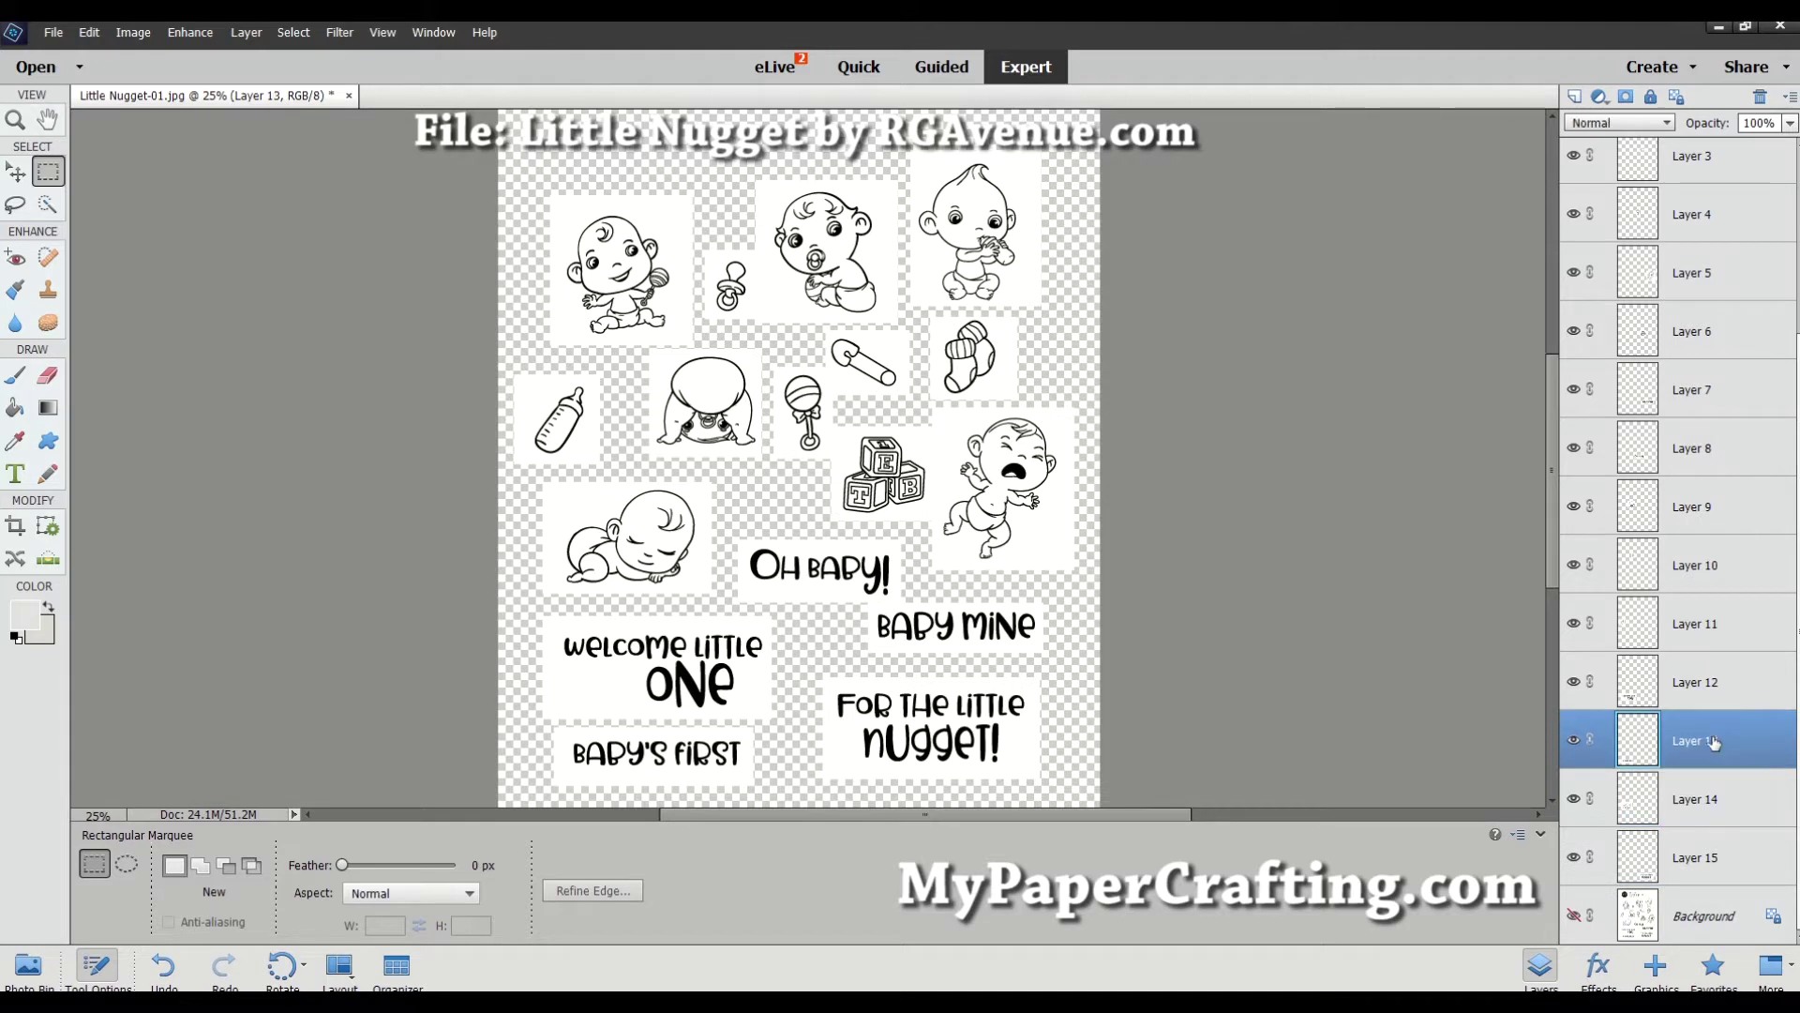
pyautogui.click(1725, 682)
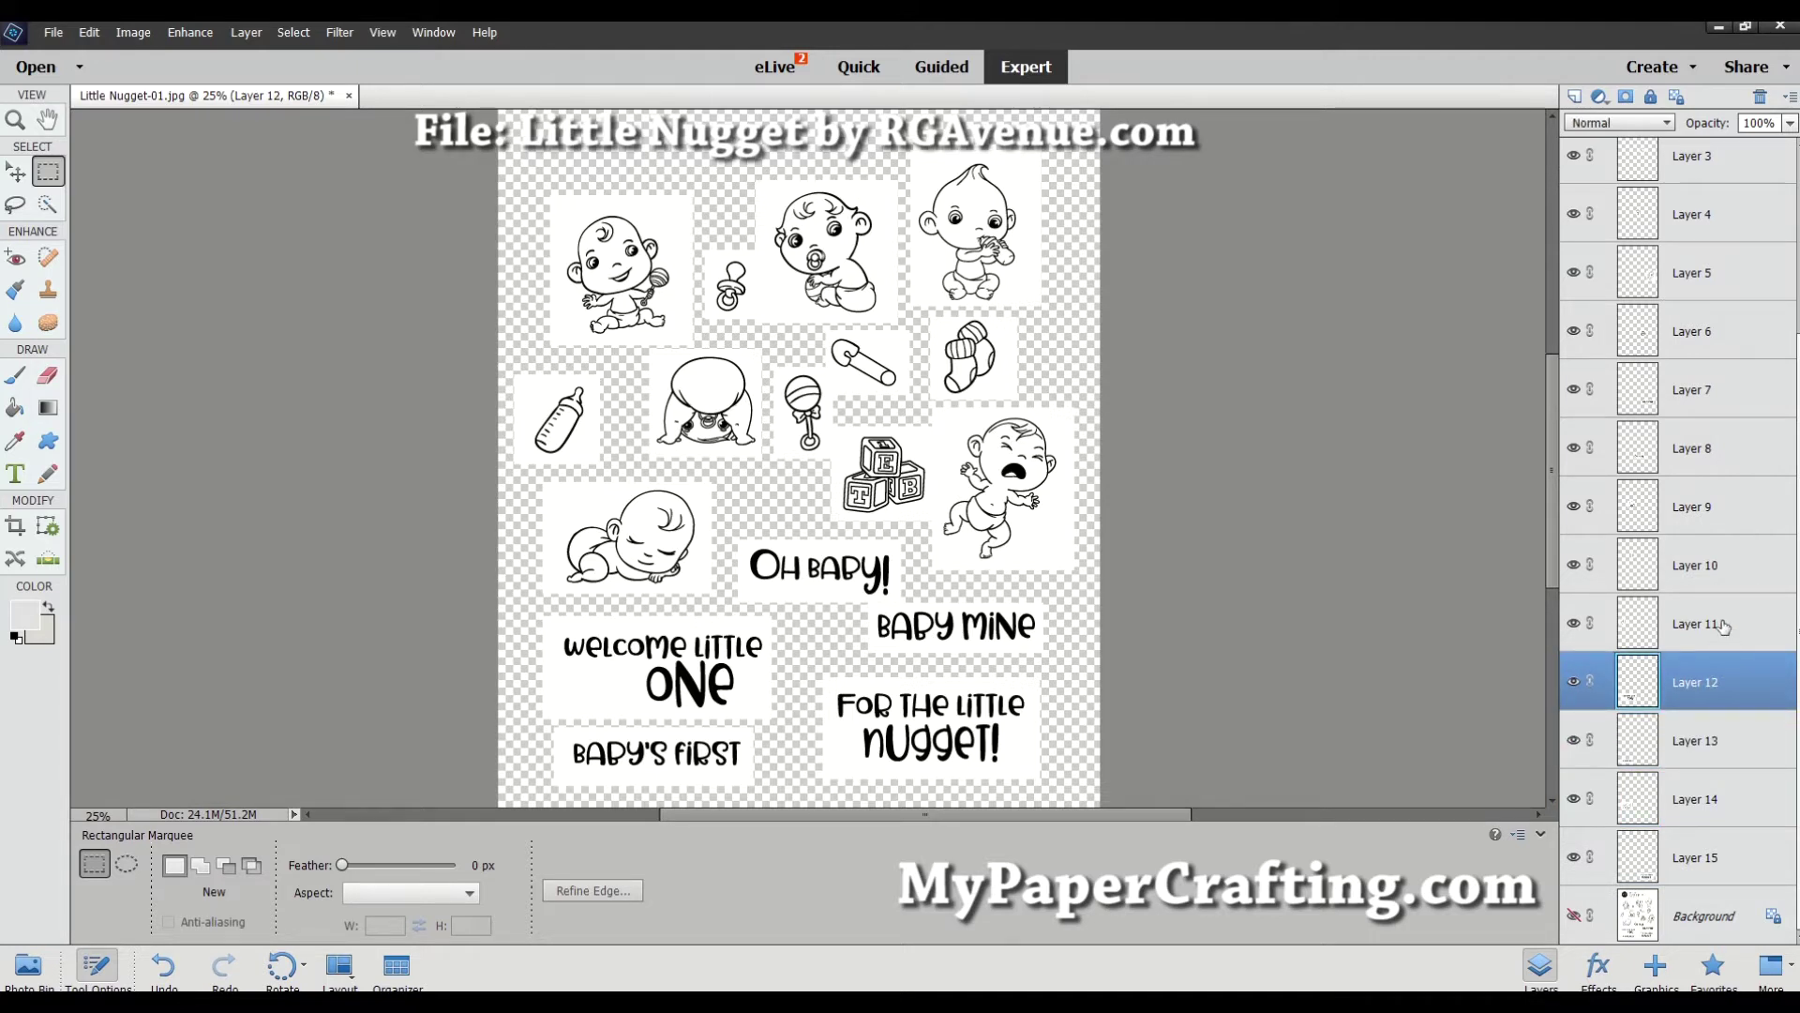
pyautogui.click(1710, 621)
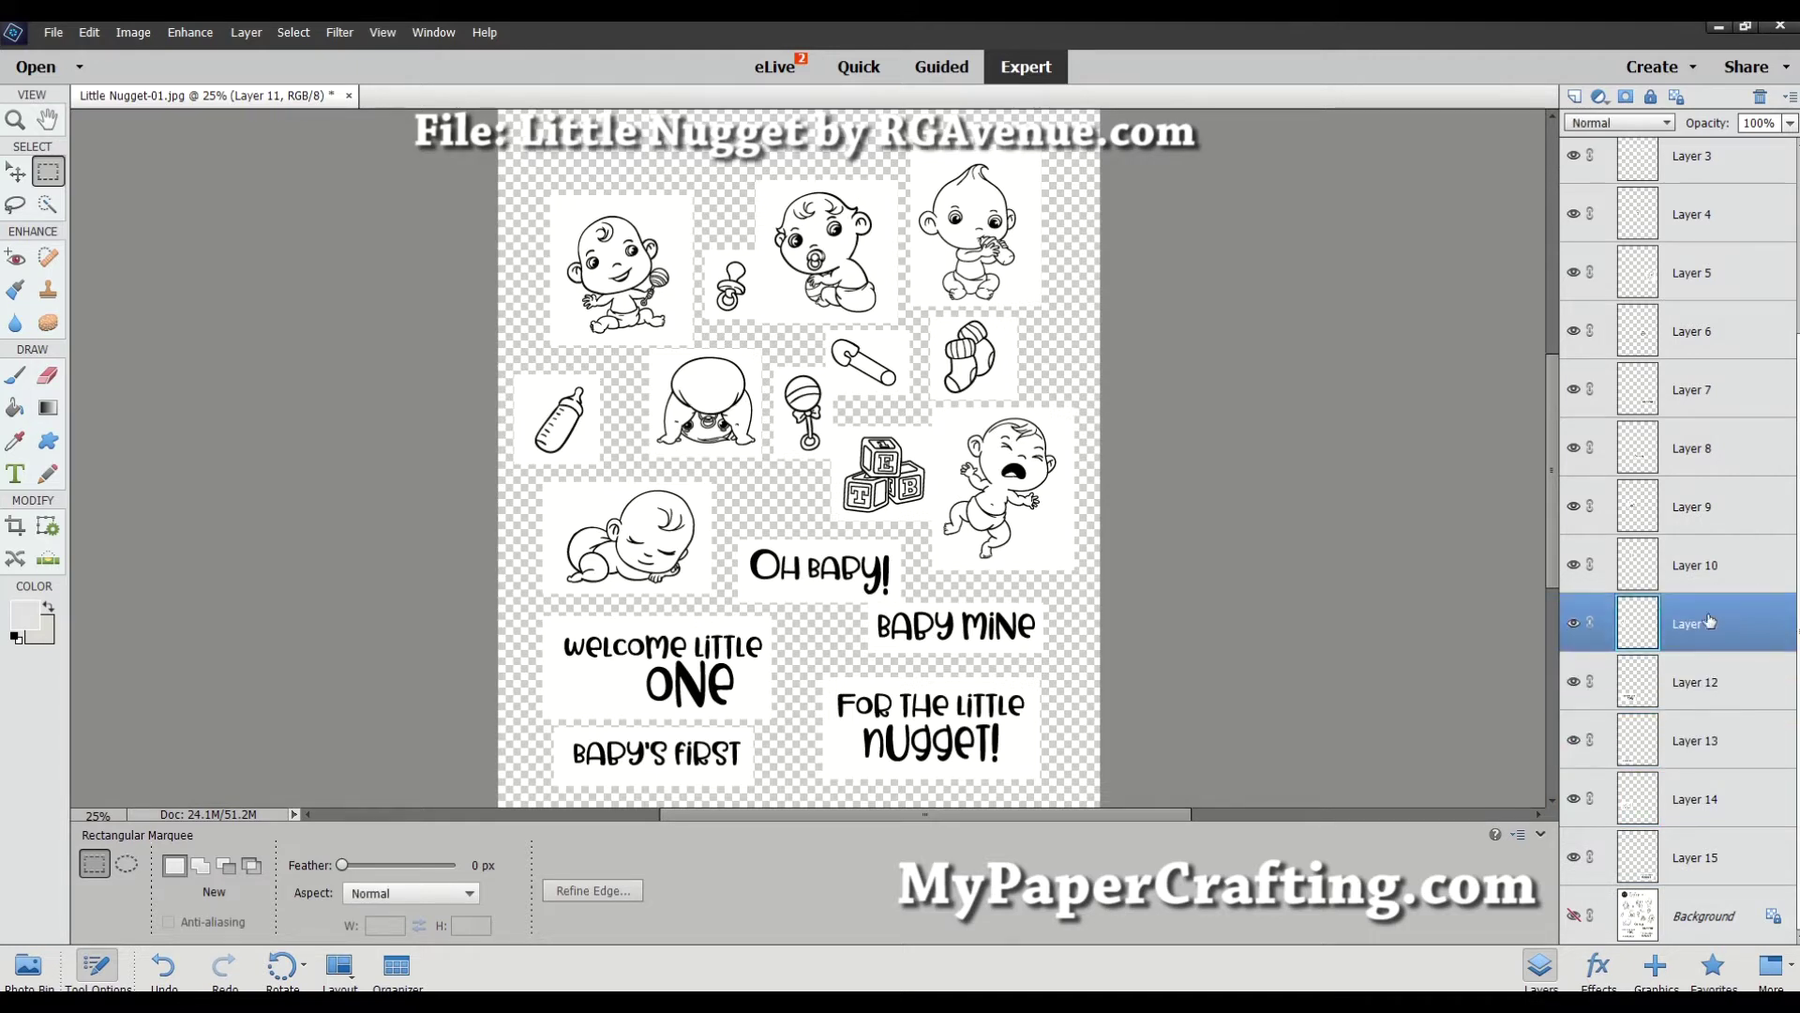
pyautogui.click(1574, 625)
pyautogui.click(1574, 624)
pyautogui.doubleClick(1690, 624)
pyautogui.write('bottle')
pyautogui.press('Return')
# Rename the "Welcome Little One" layer as "welcome" and the "Baby's First" layer as "baby first".
pyautogui.click(1699, 683)
pyautogui.doubleClick(1703, 682)
pyautogui.write('welcome')
pyautogui.press('Return')
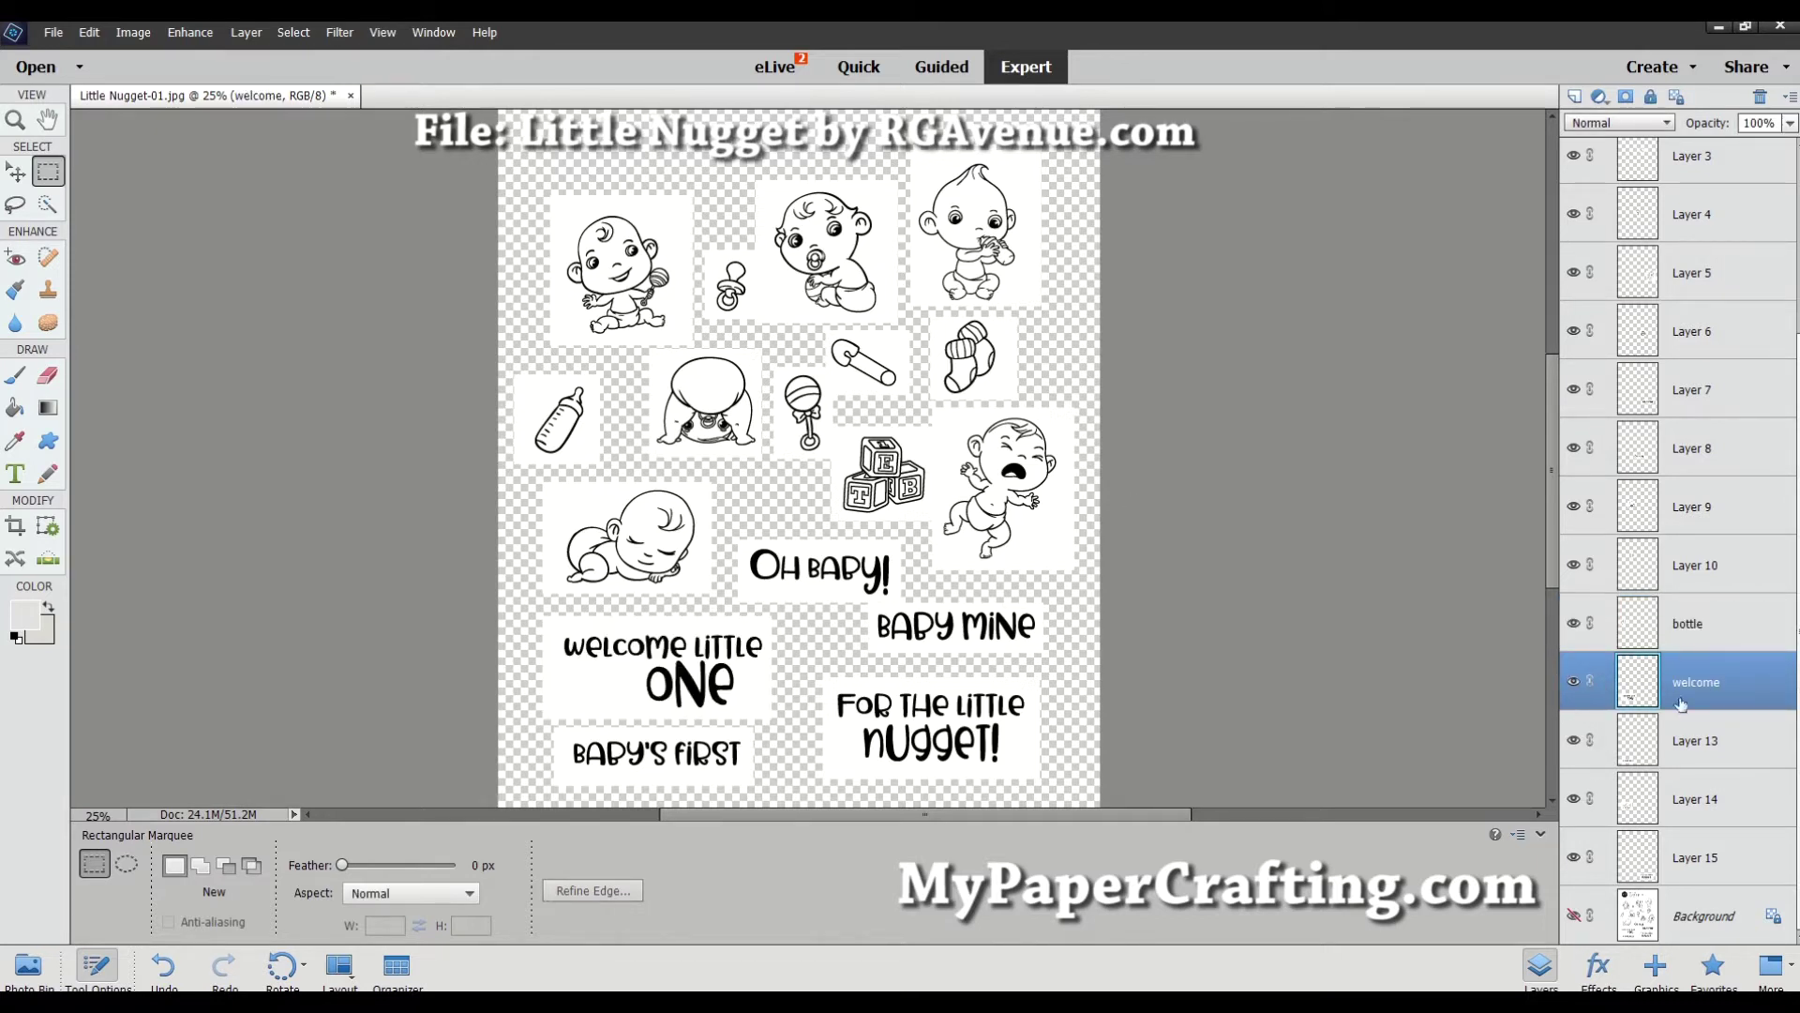
pyautogui.click(1699, 741)
pyautogui.doubleClick(1699, 741)
pyautogui.write('baby first')
pyautogui.press('Return')
# Rename the layer containing the sleeping baby as "sleeping baby".
pyautogui.click(1695, 805)
pyautogui.doubleClick(1696, 804)
pyautogui.write('sleeping baby')
pyautogui.press('Return')
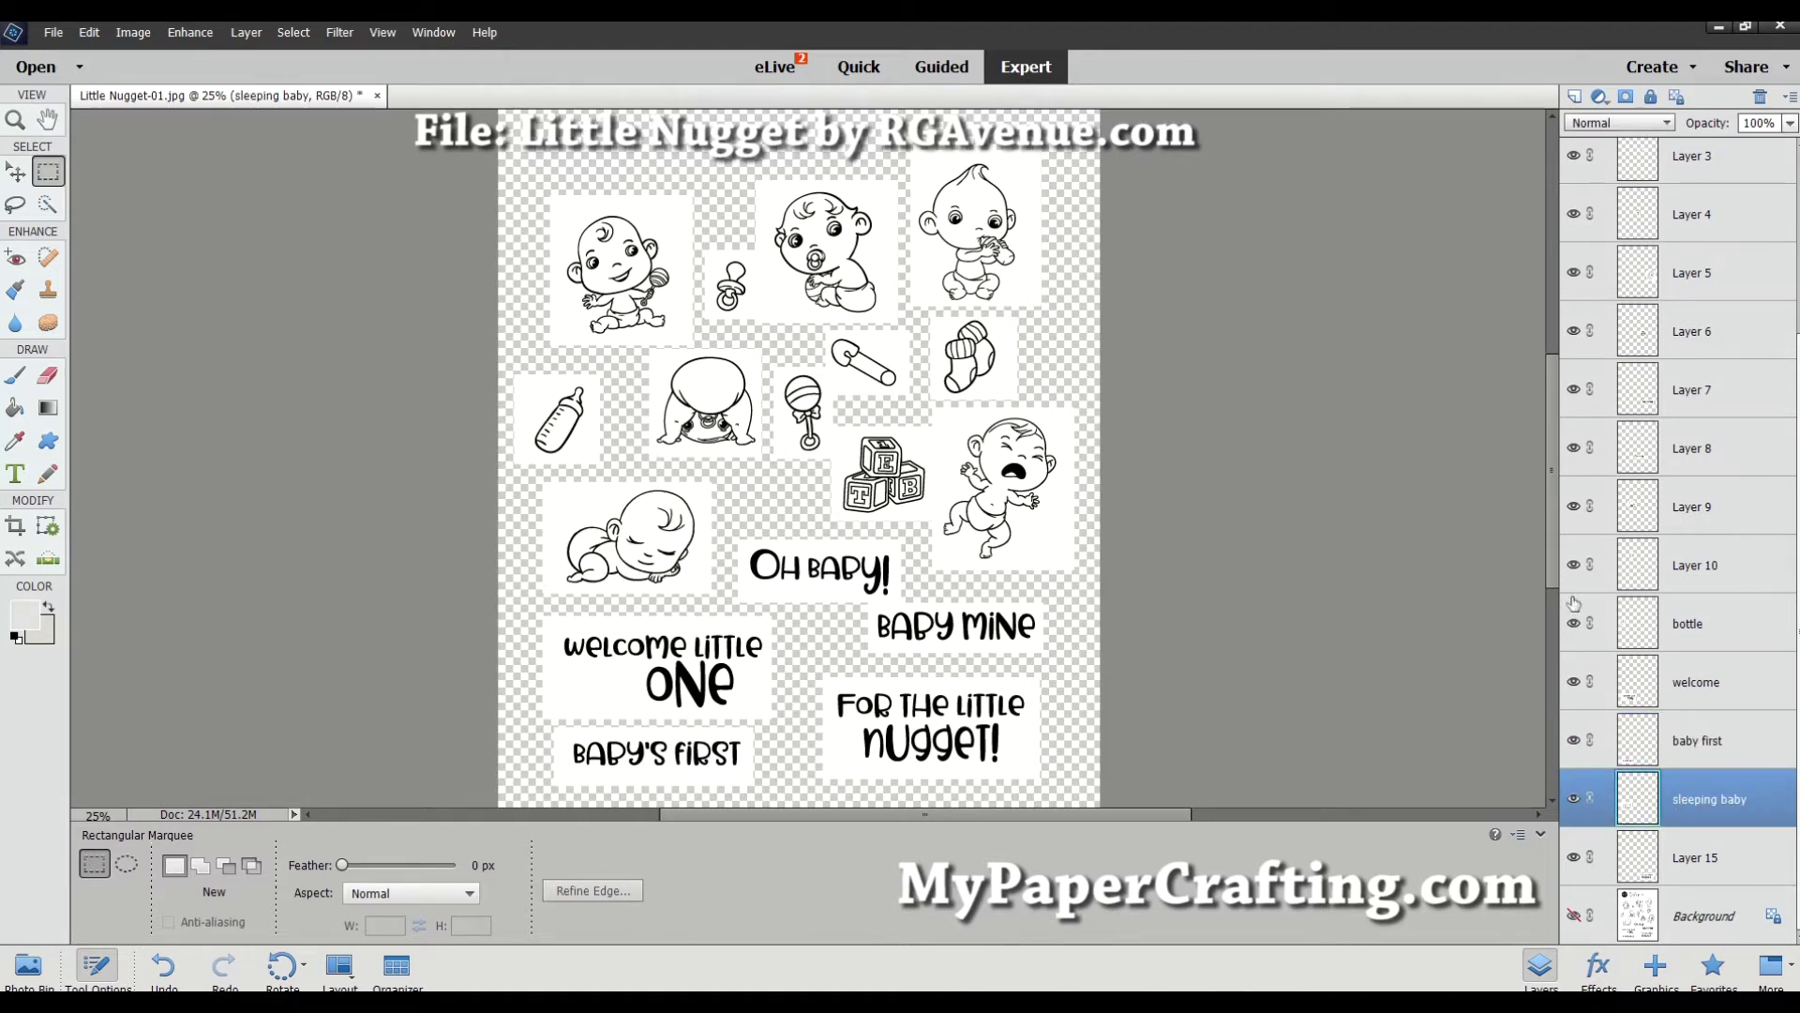
pyautogui.moveTo(1547, 464); pyautogui.dragTo(1427, 452)
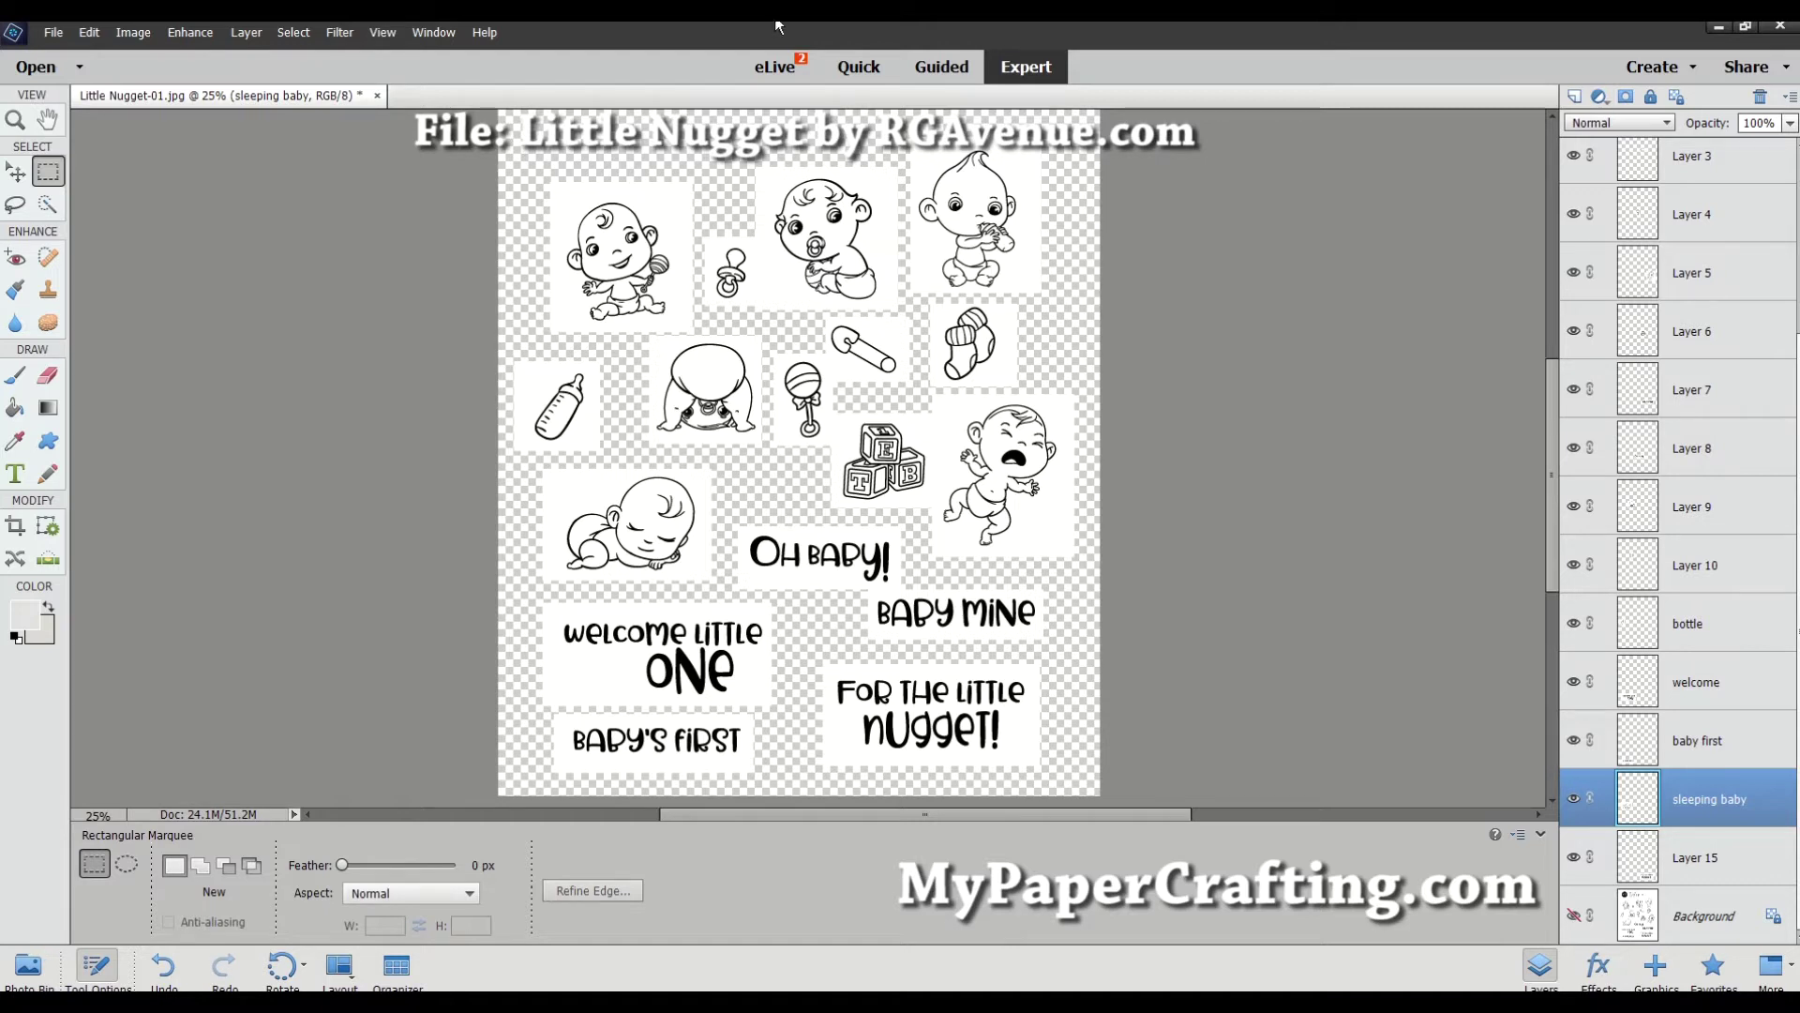
# Open Little Nugget-Base-psd.psd from the Little Nugget DS Files folder.
pyautogui.click(31, 68)
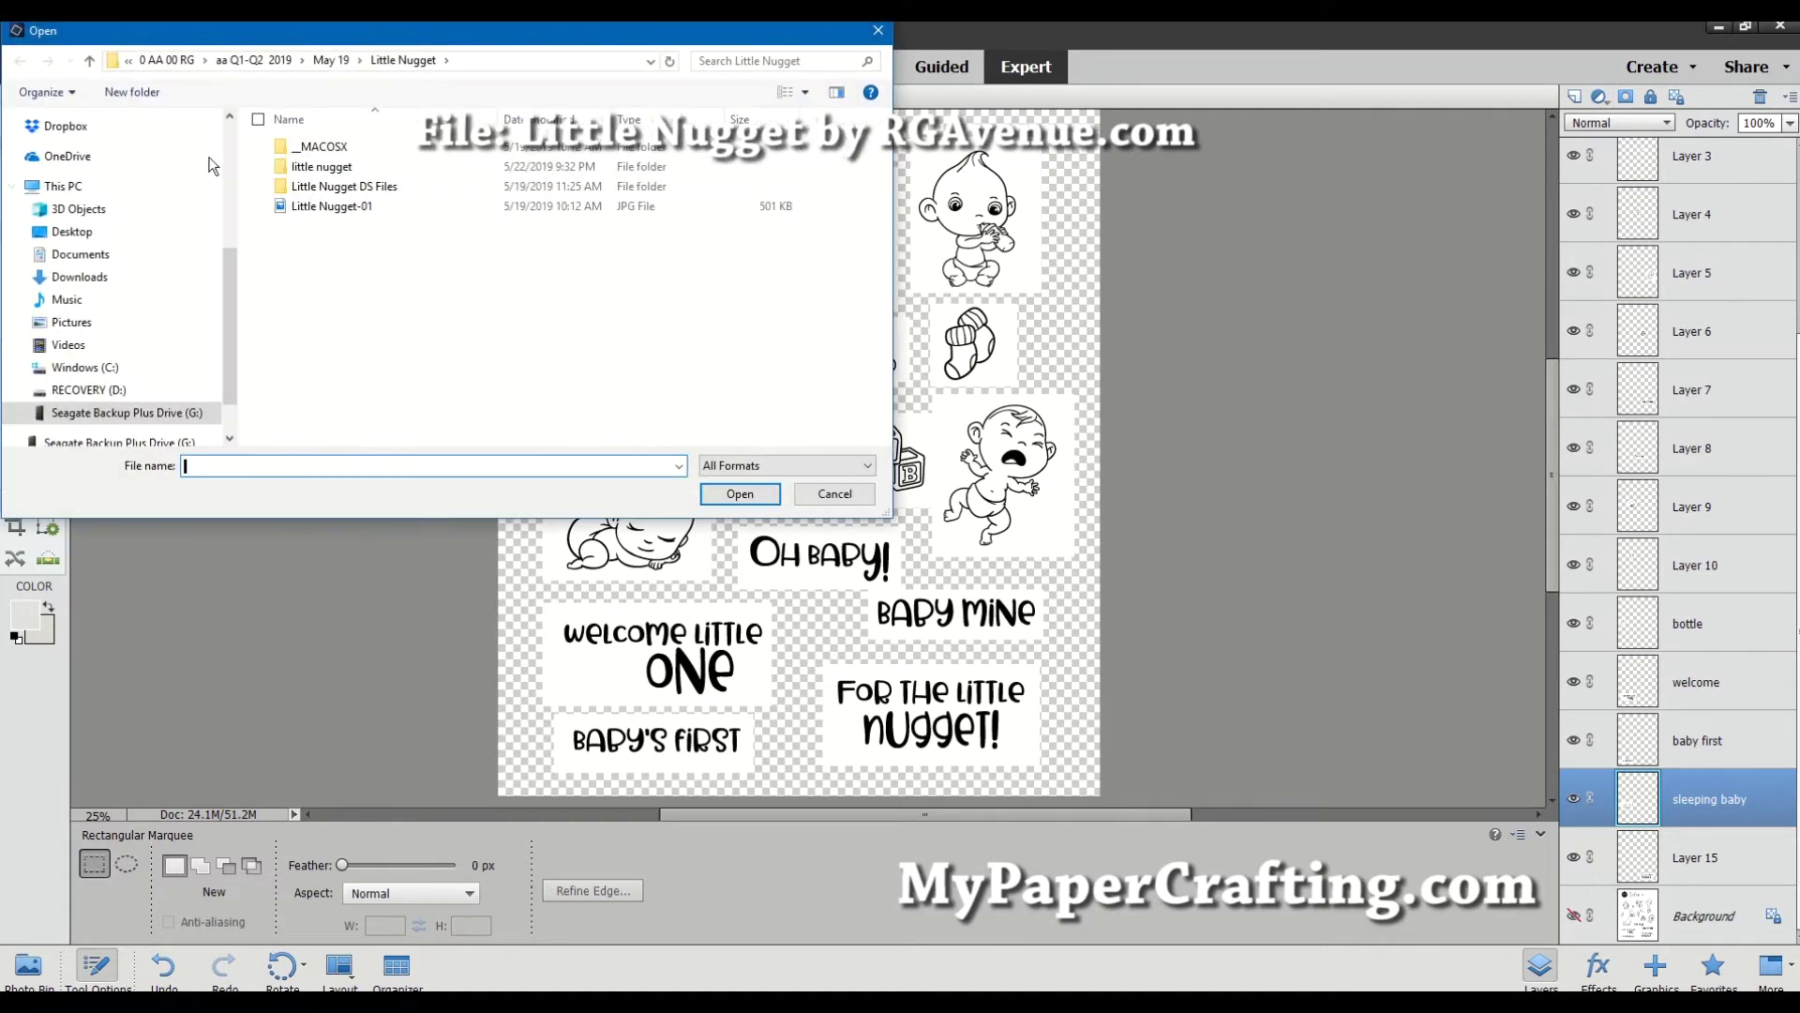
pyautogui.click(340, 187)
pyautogui.doubleClick(339, 187)
pyautogui.click(360, 194)
pyautogui.click(735, 484)
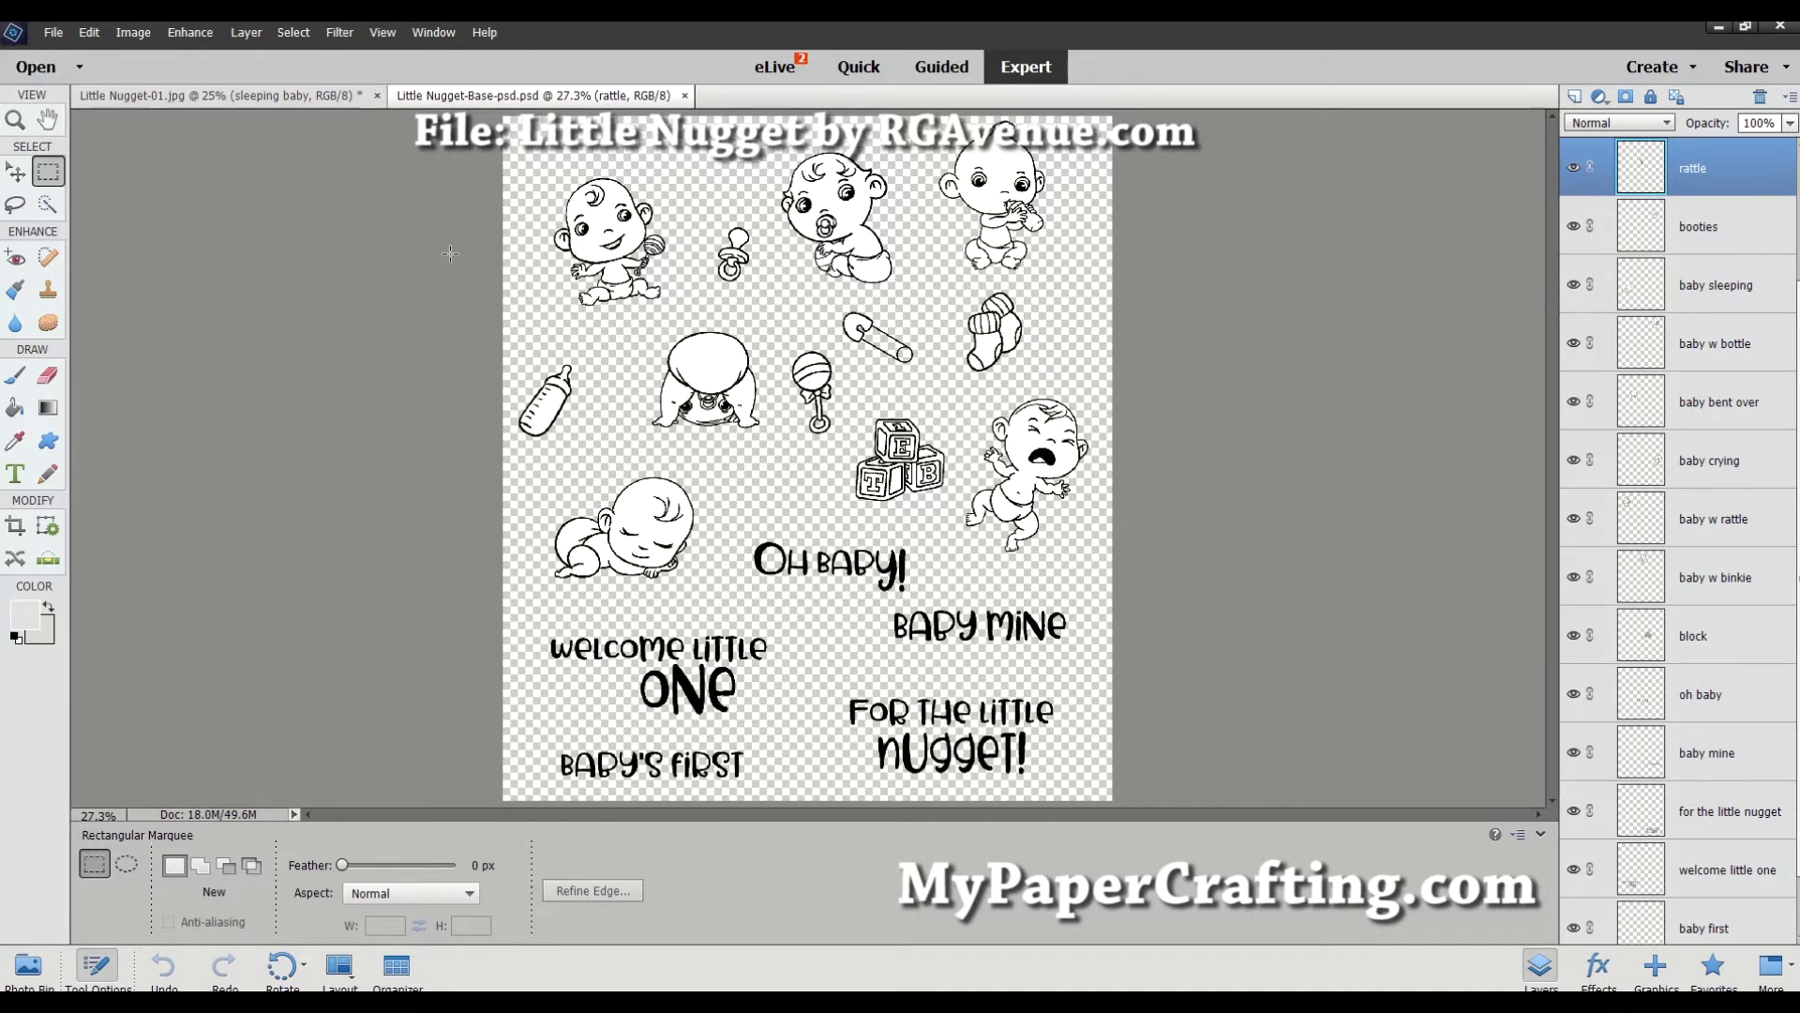
# Check with the Move tool which layers hold the bent-over baby, the blocks and the crying baby.
pyautogui.click(16, 173)
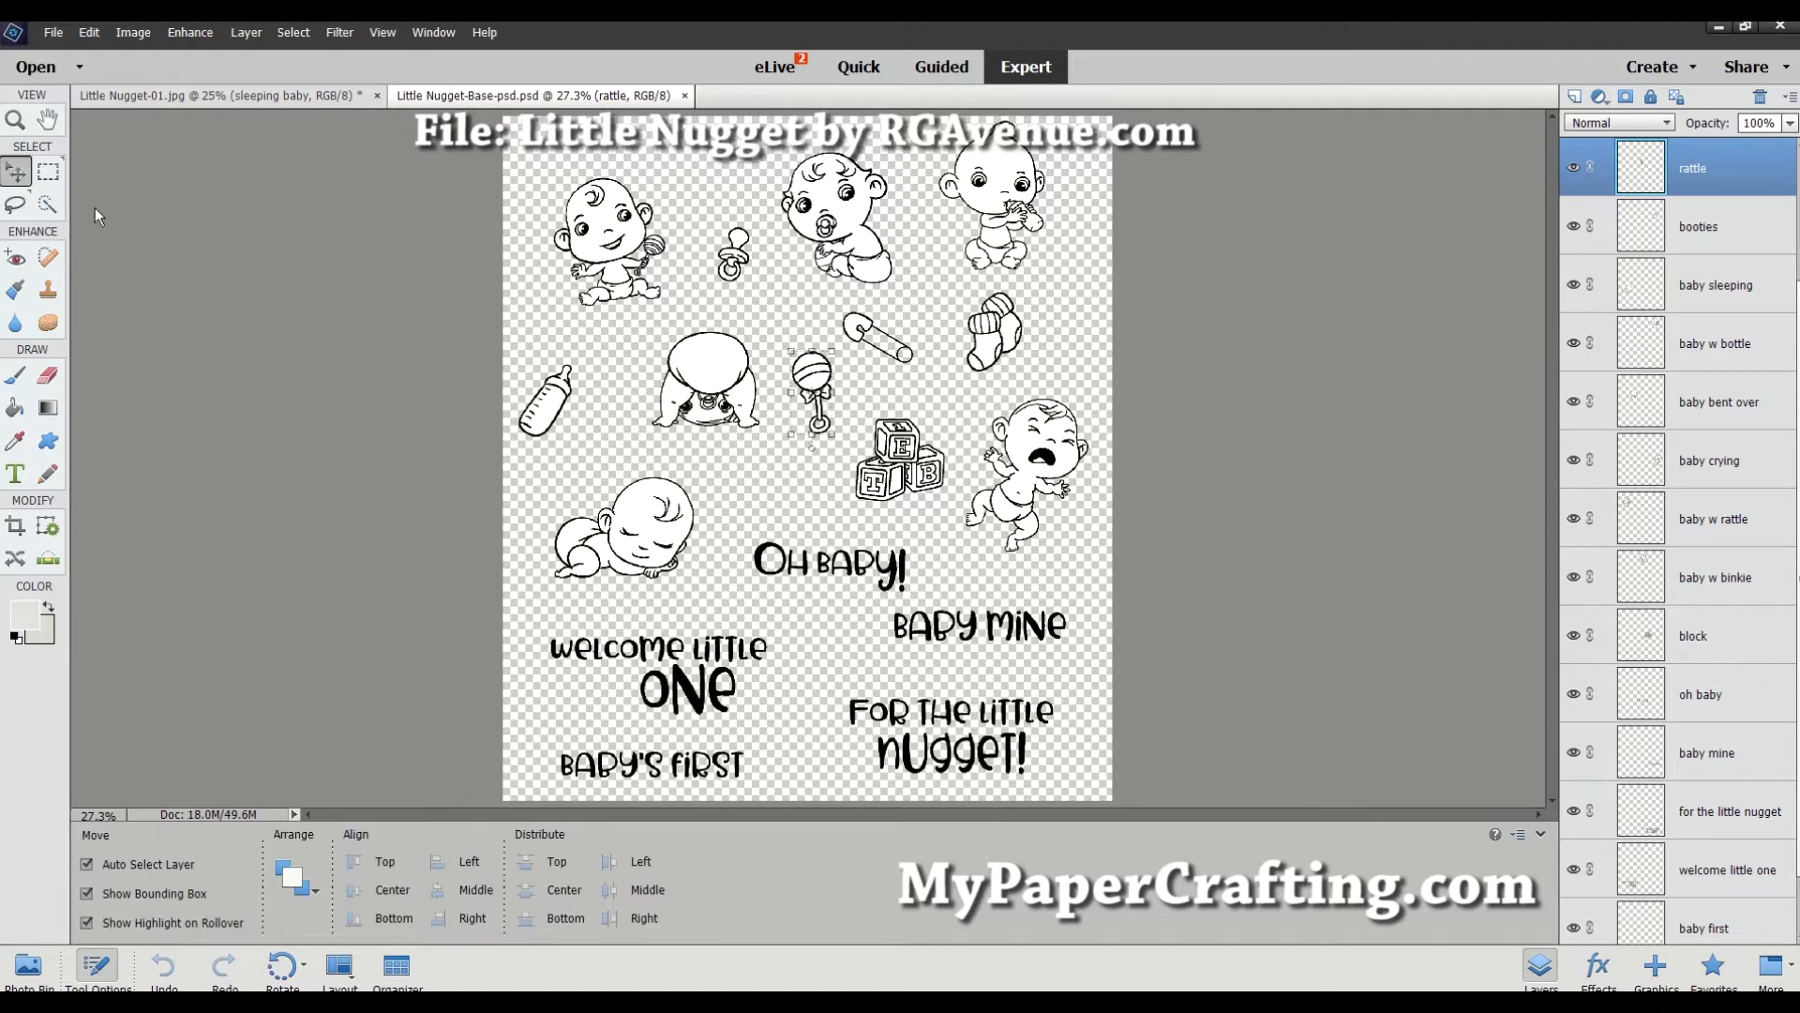
pyautogui.click(699, 389)
pyautogui.click(911, 454)
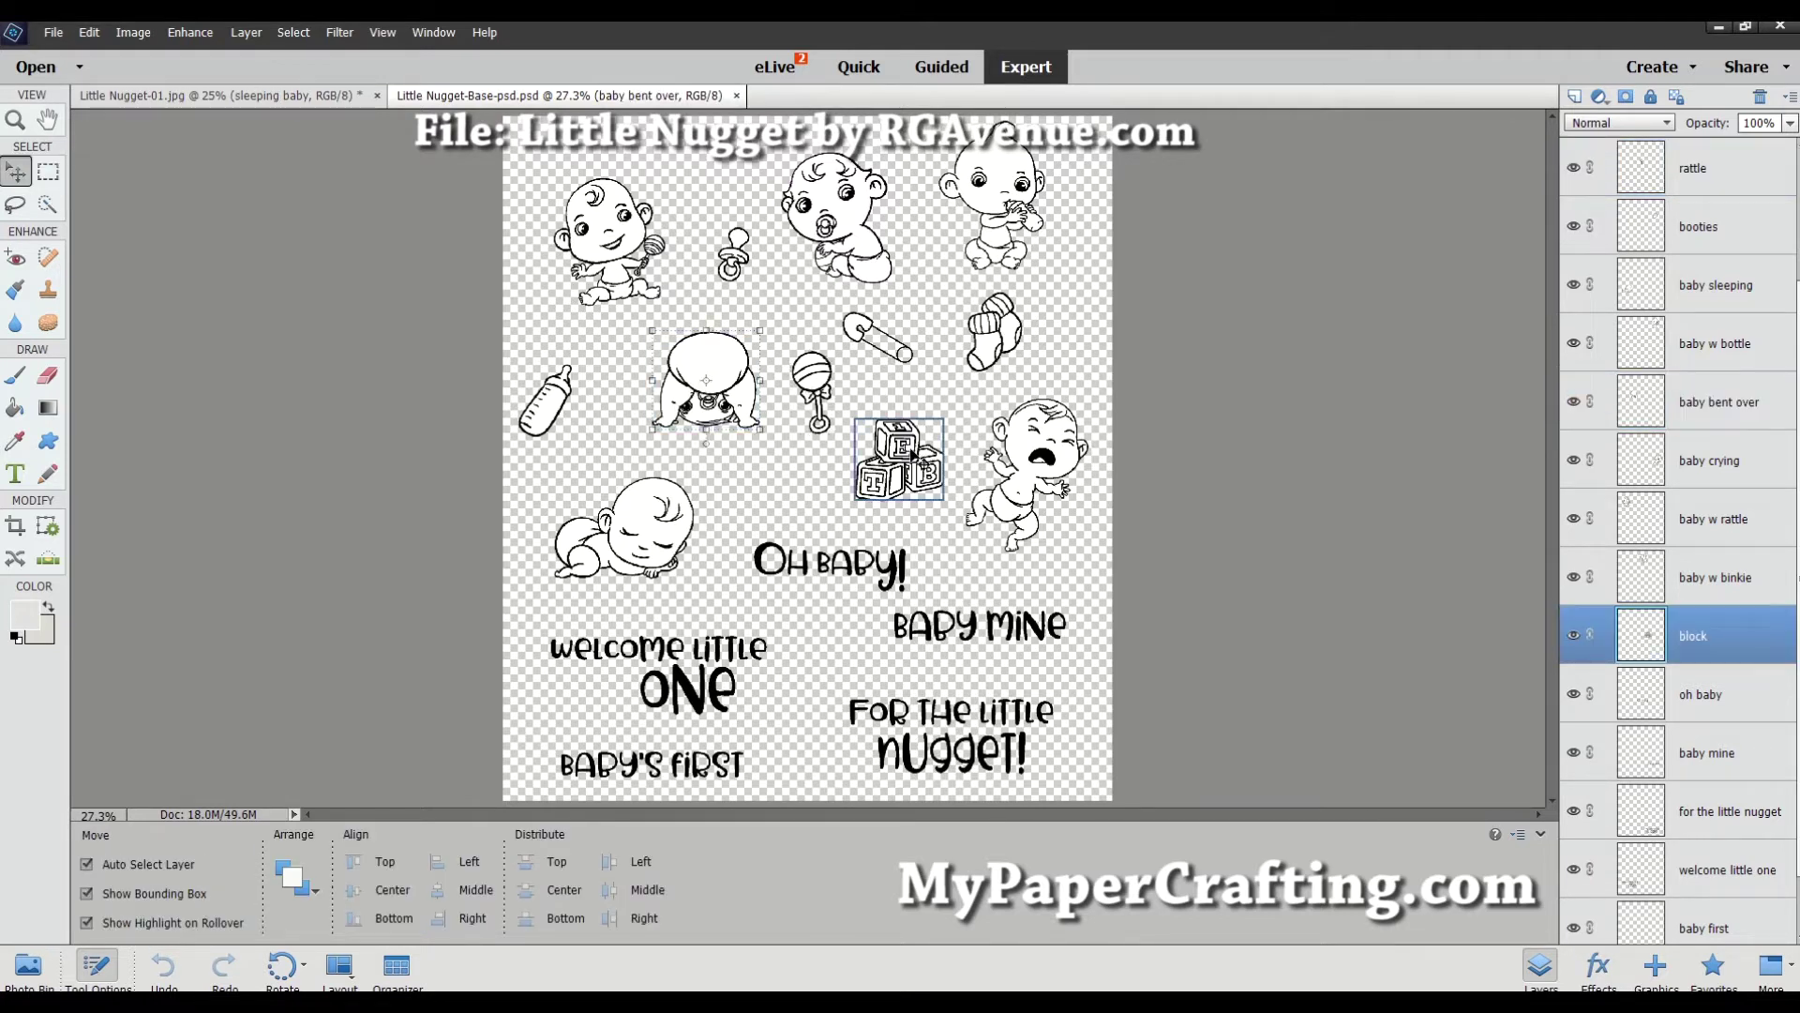
pyautogui.click(1022, 480)
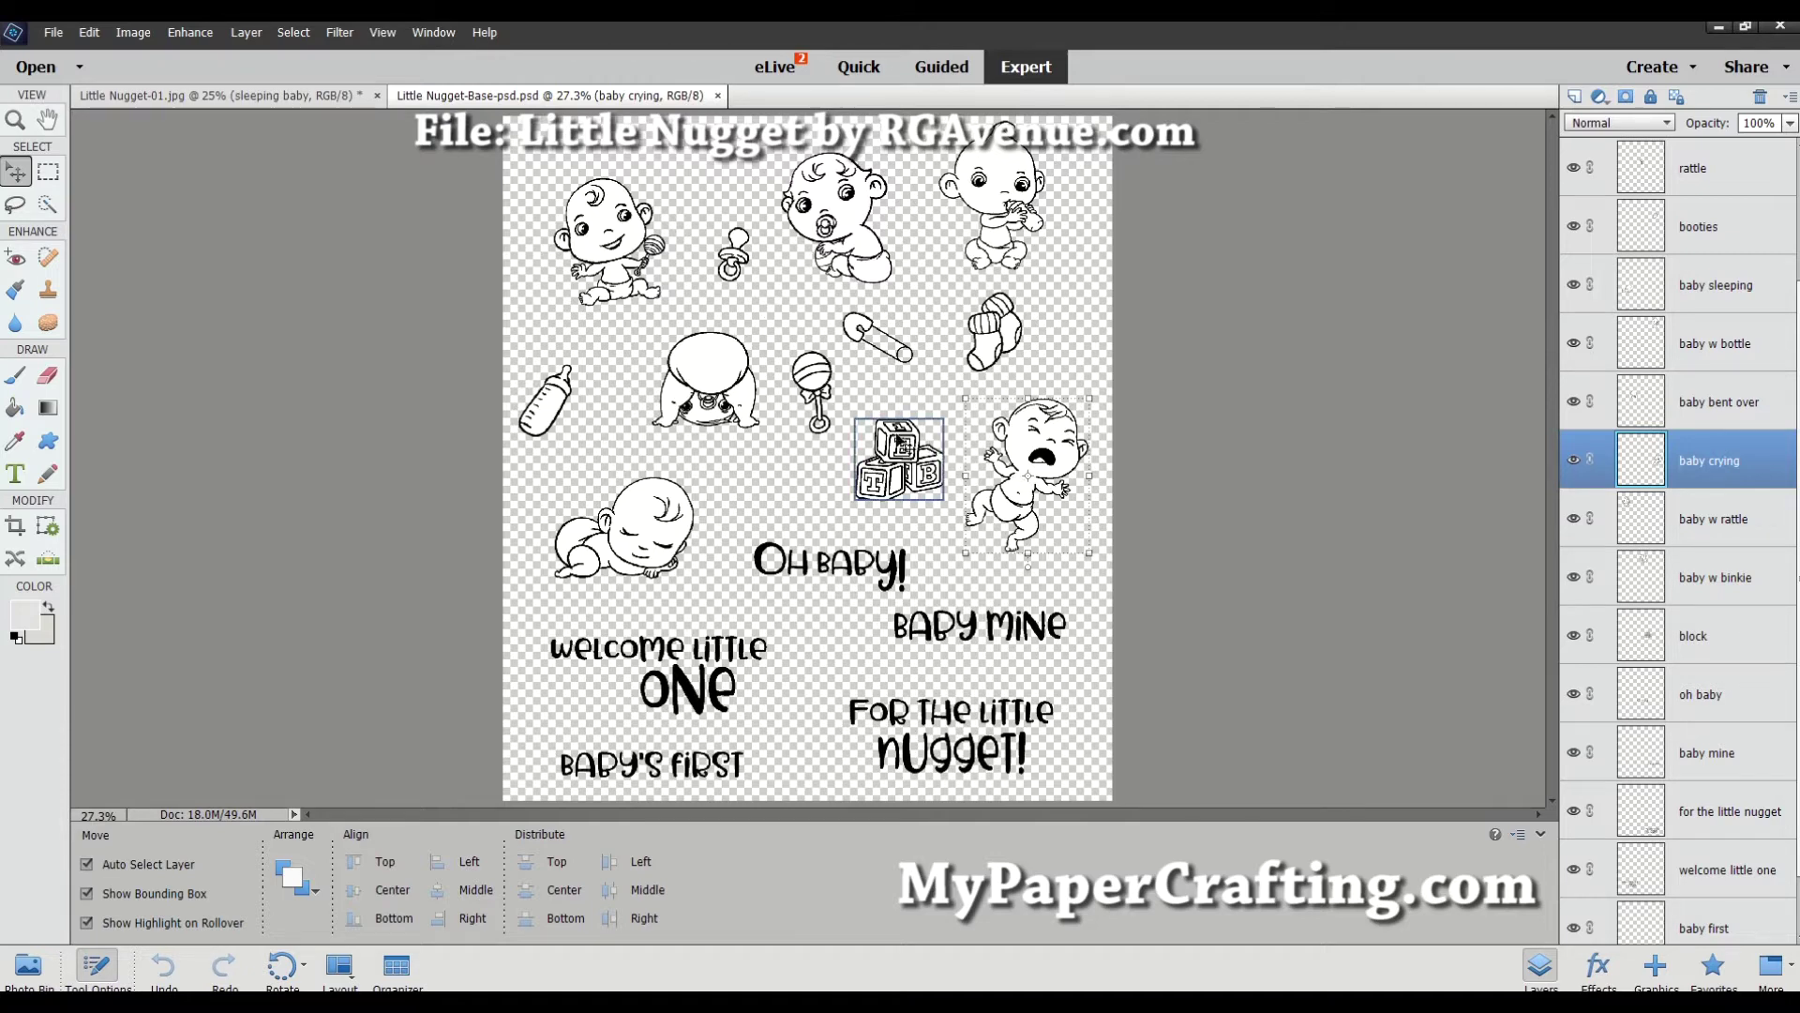
# In Little Nugget-01.jpg, delete the white background around the baby on the "Baby w rattle" layer using the Magic Wand, and deselect.
pyautogui.click(221, 95)
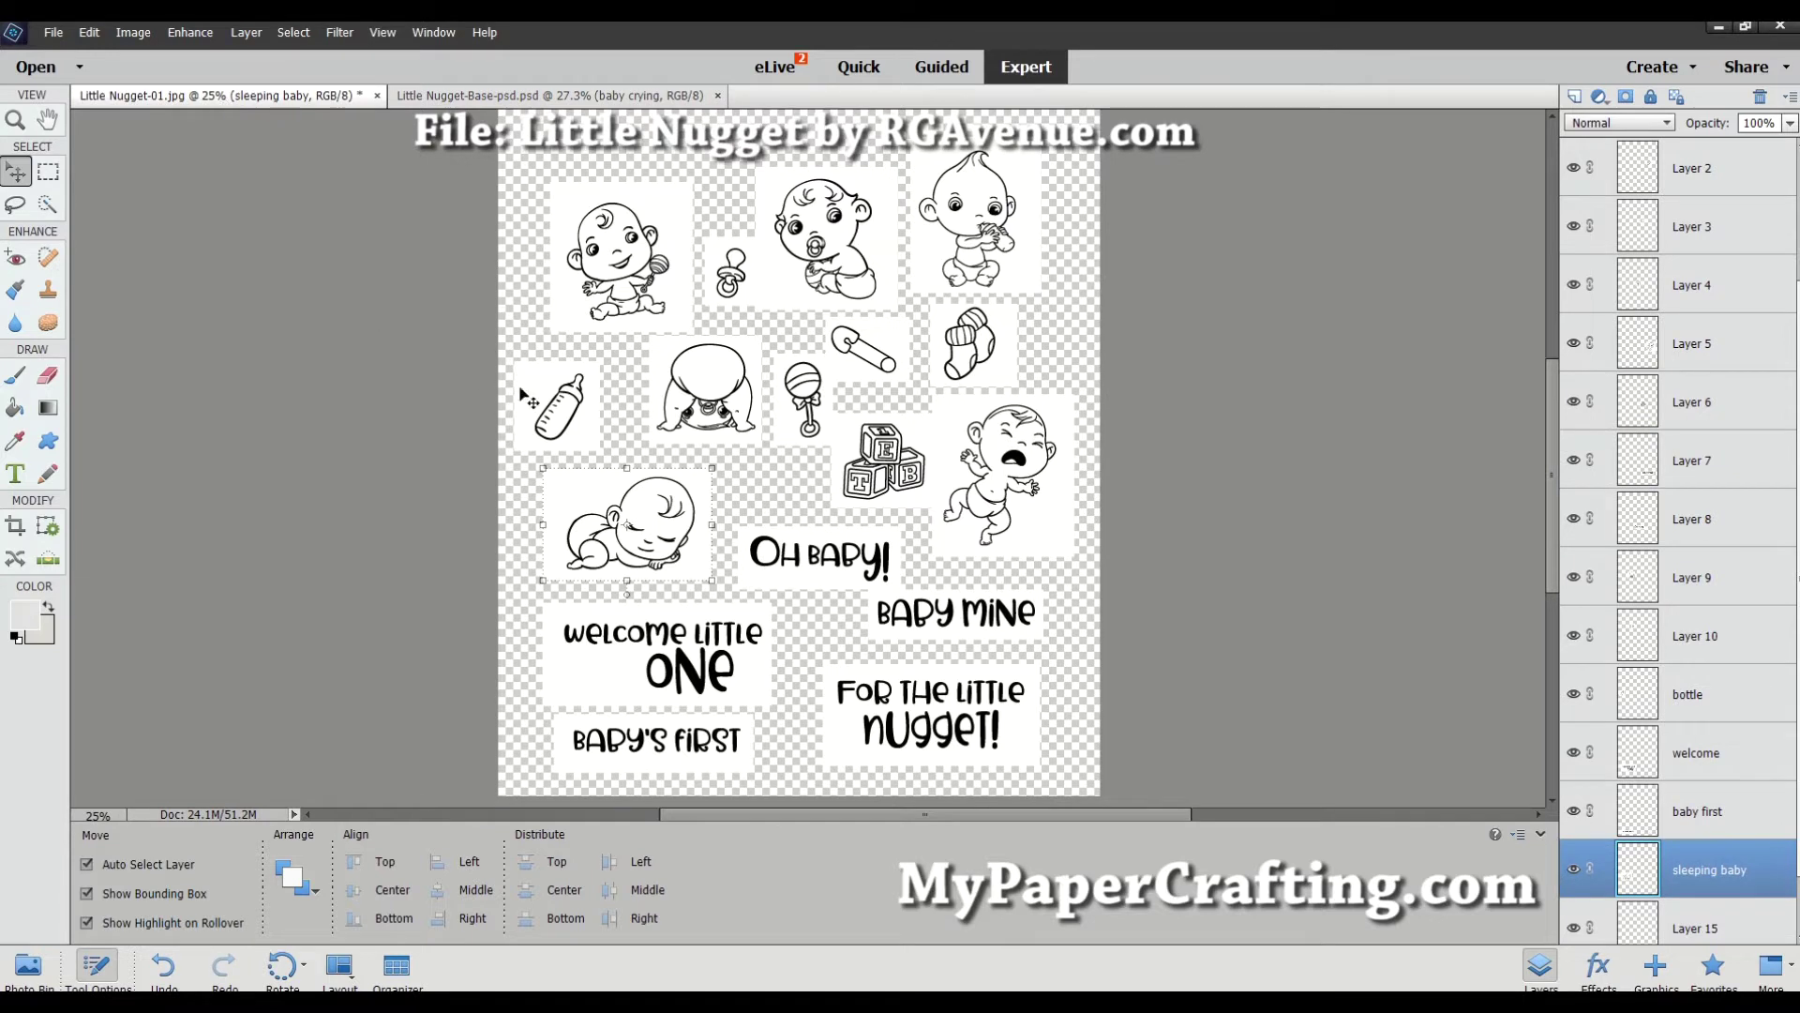
pyautogui.click(46, 205)
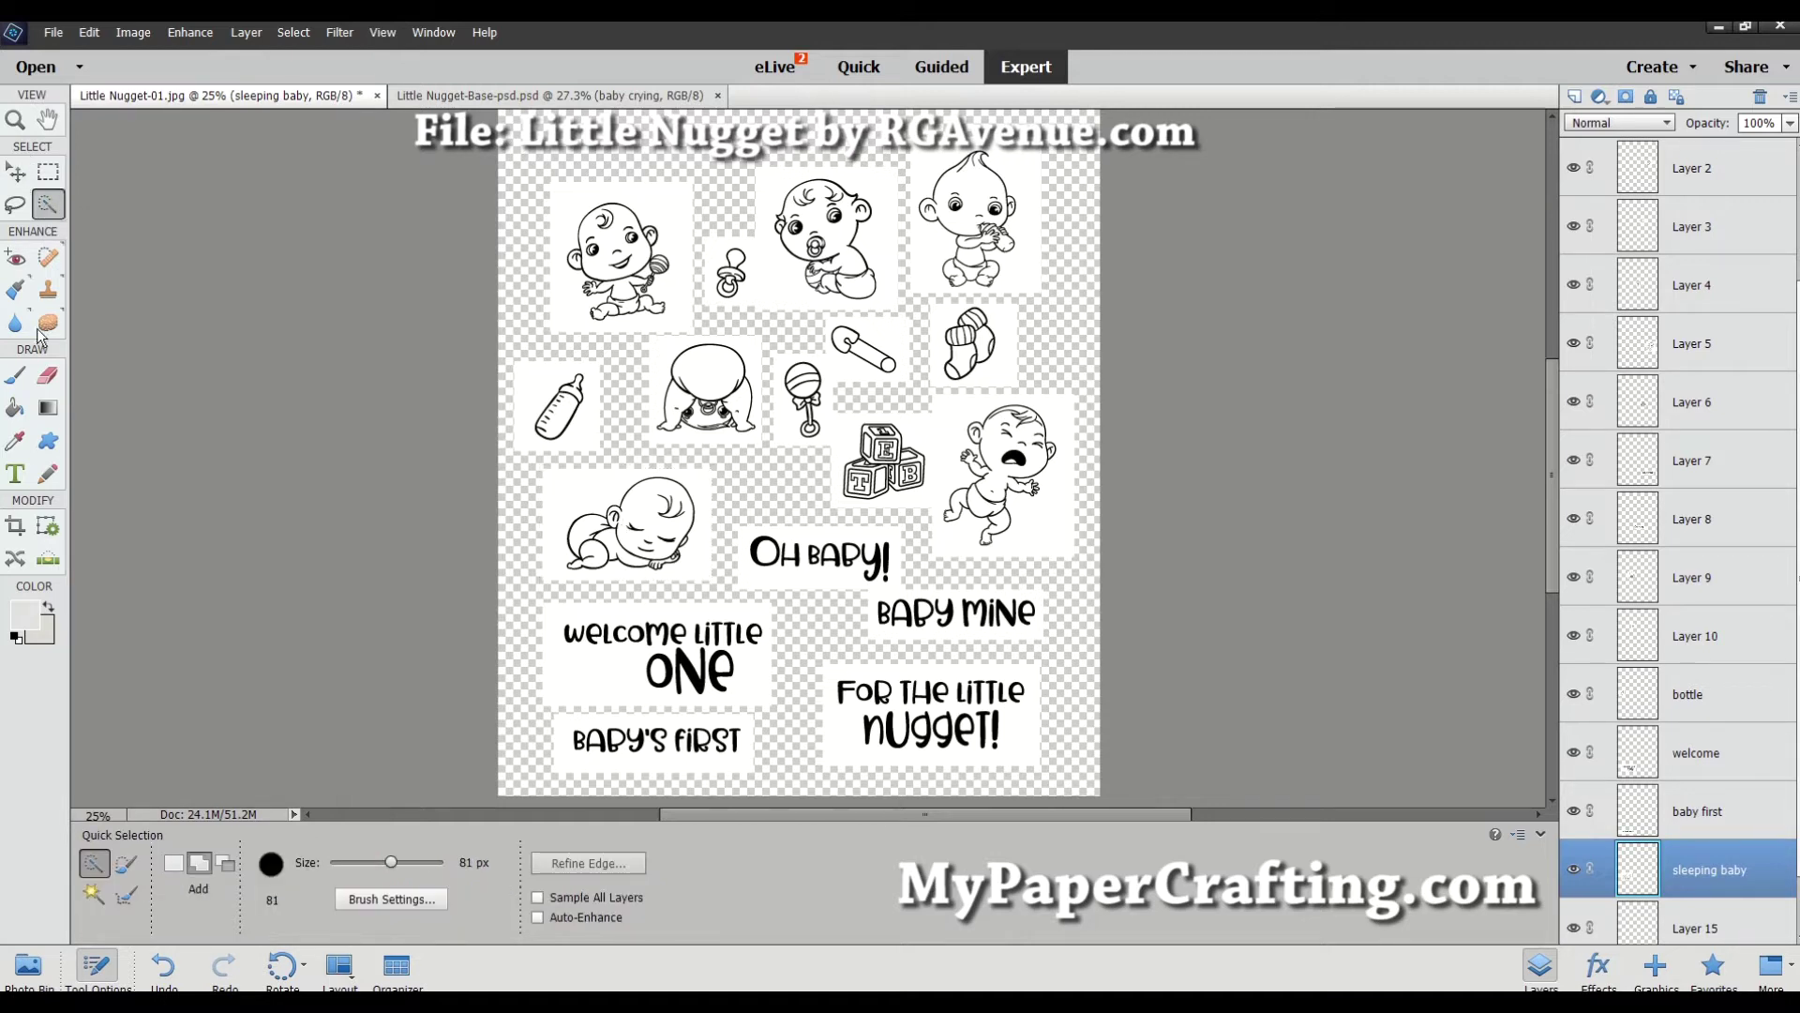
pyautogui.click(93, 896)
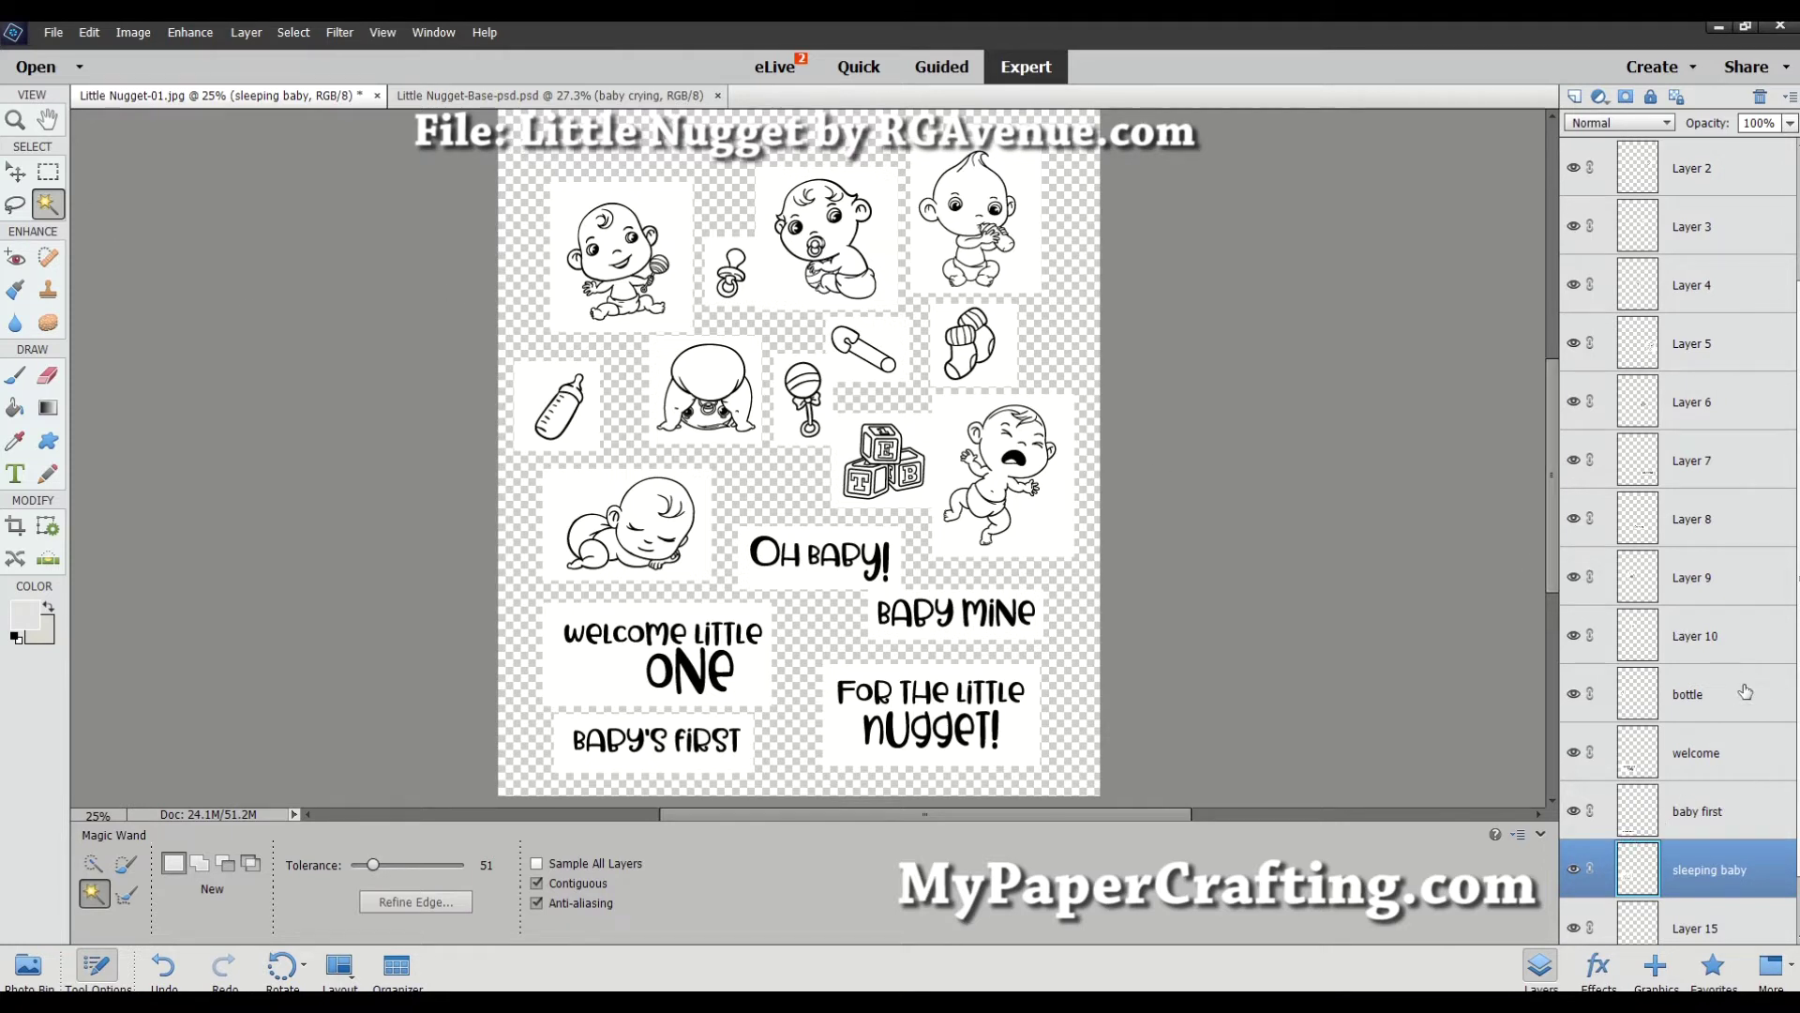
pyautogui.scroll(2, 1730, 835)
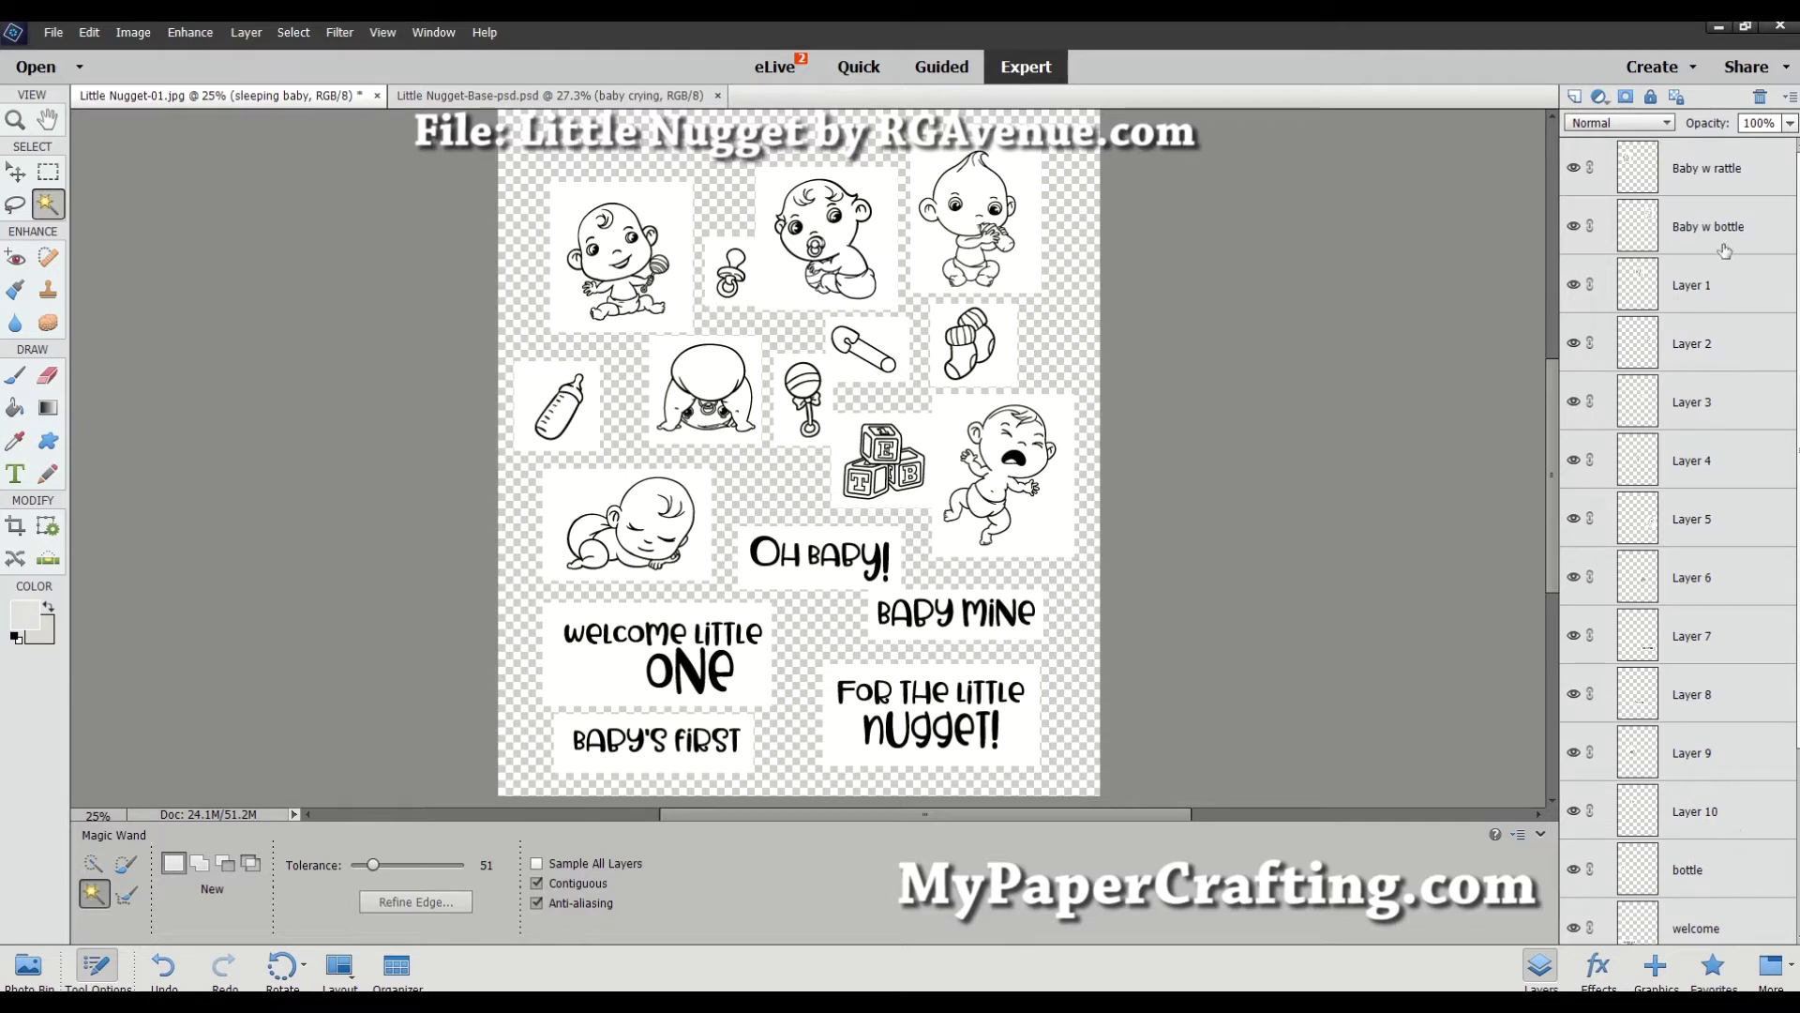
pyautogui.click(1725, 170)
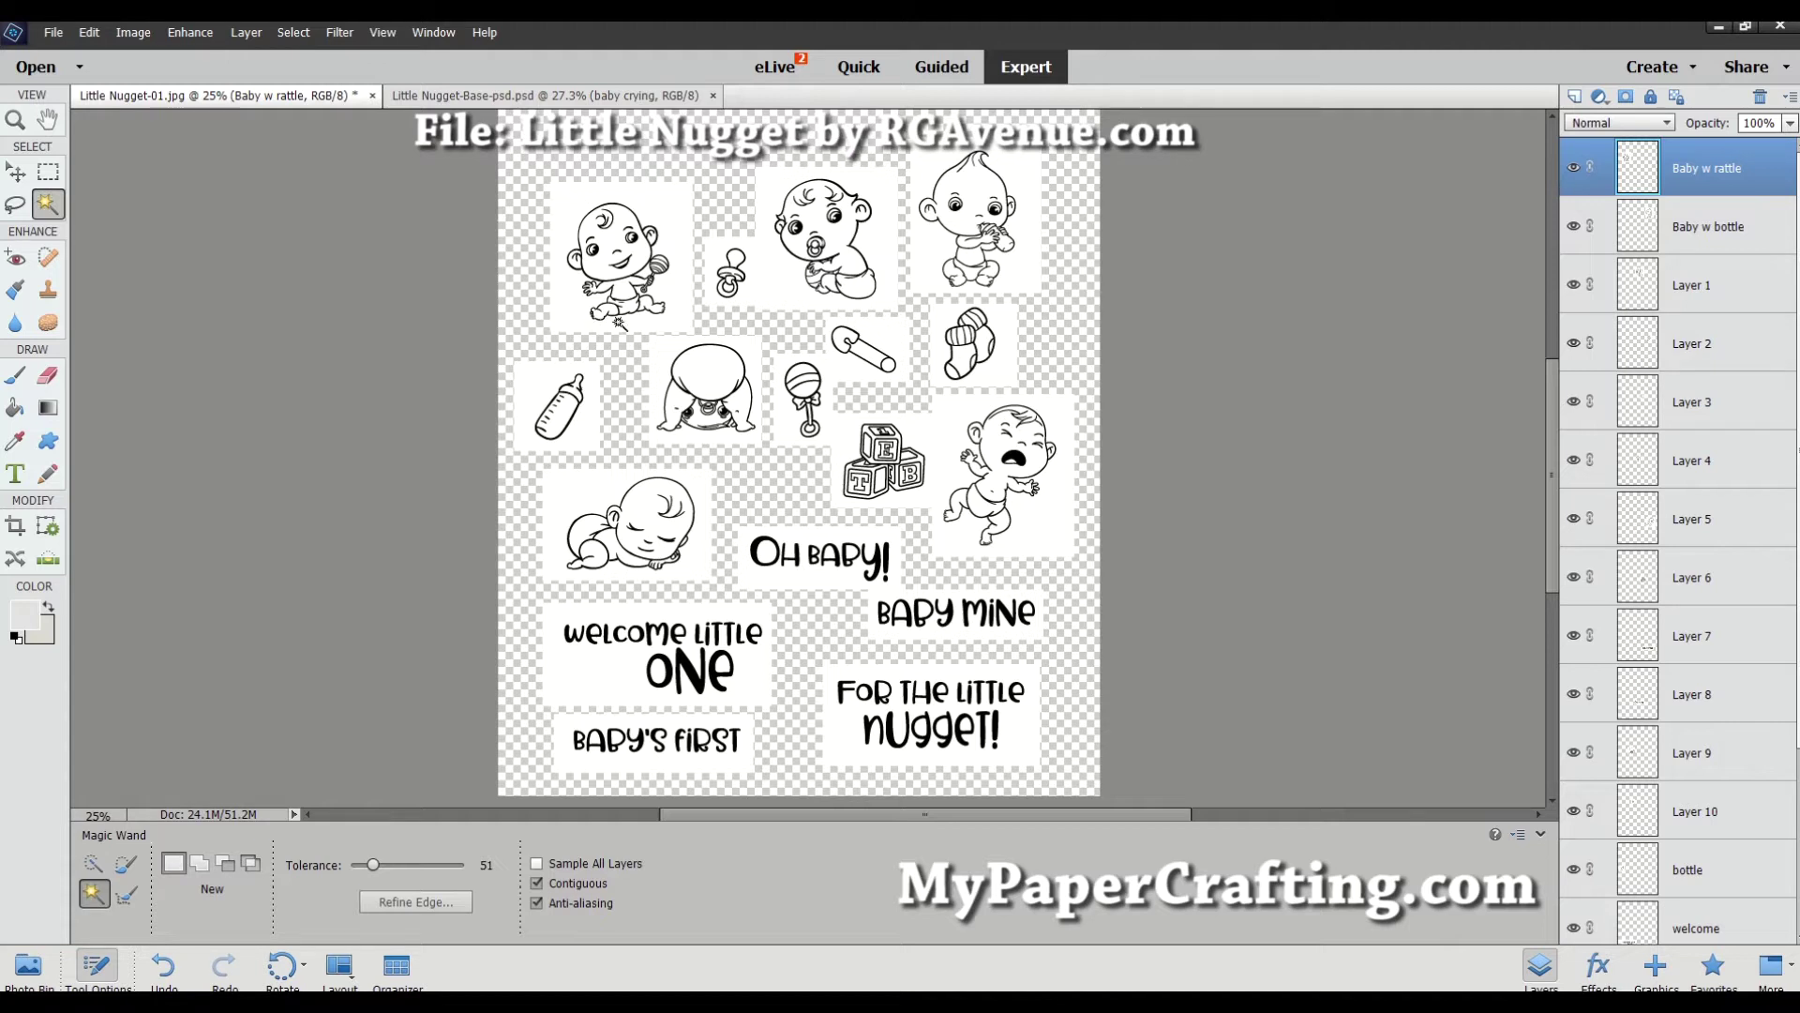
pyautogui.click(671, 206)
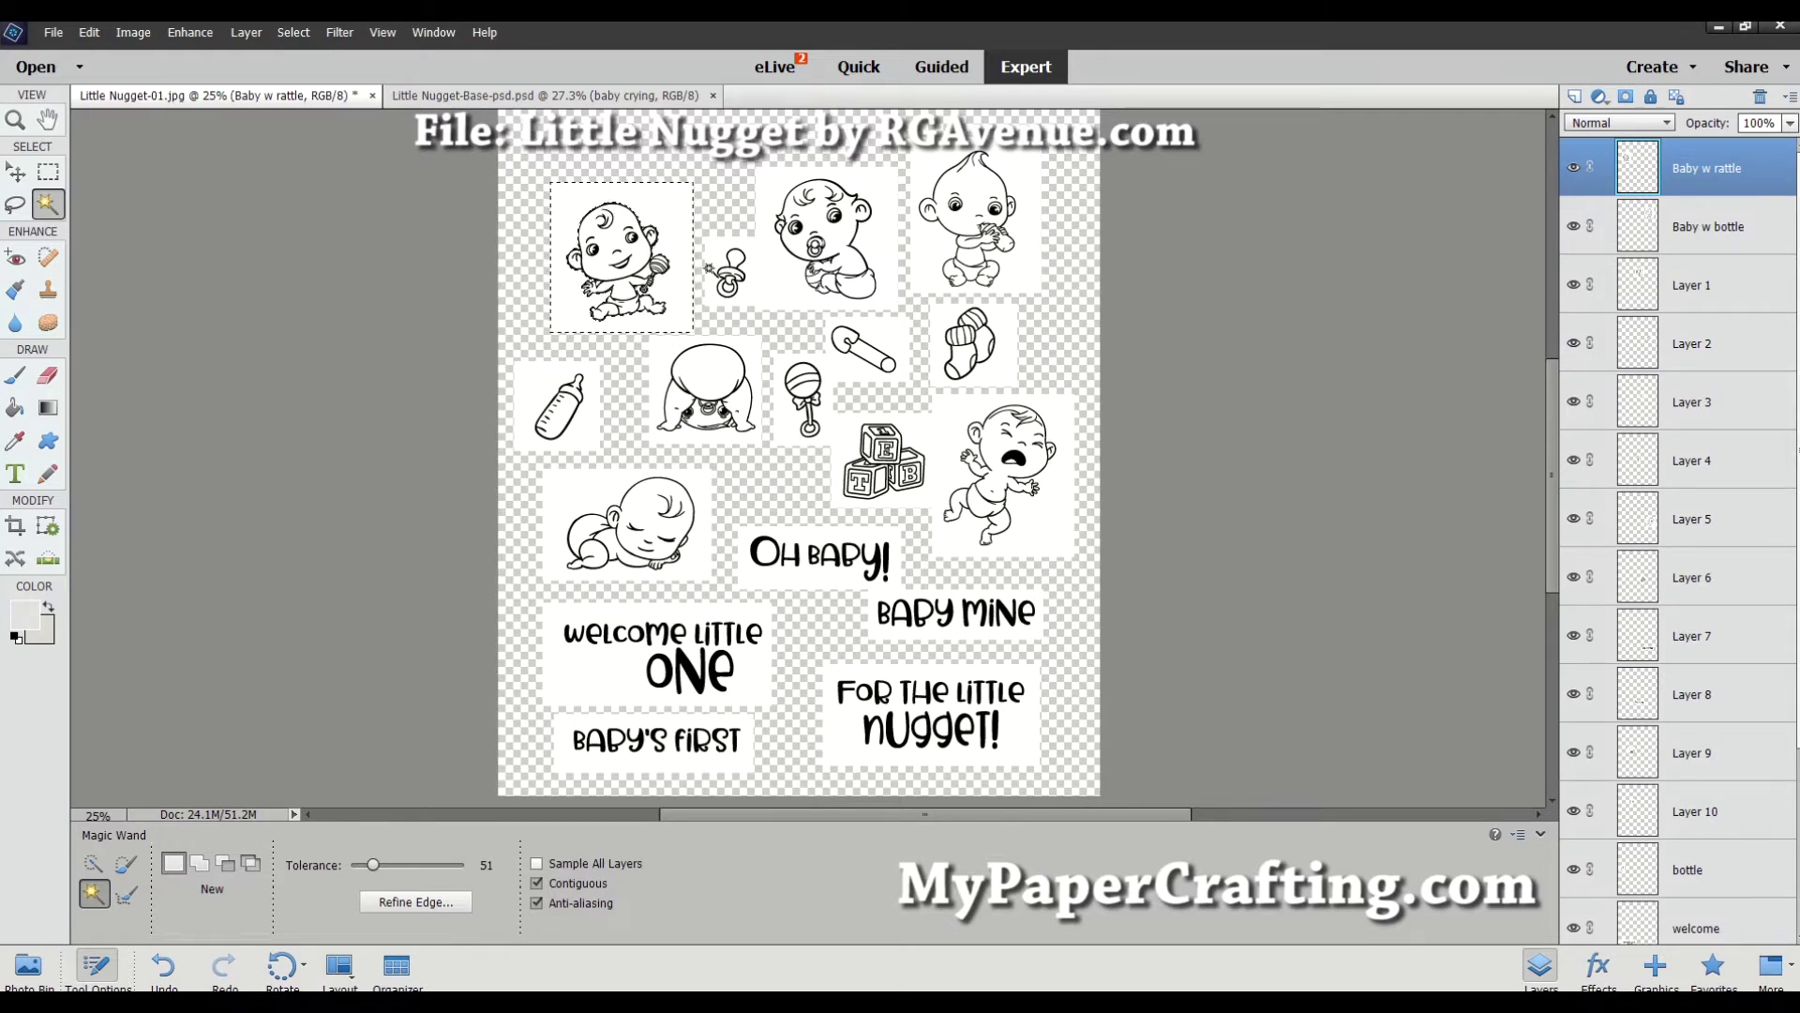
pyautogui.hotkey('ctrl', '=')
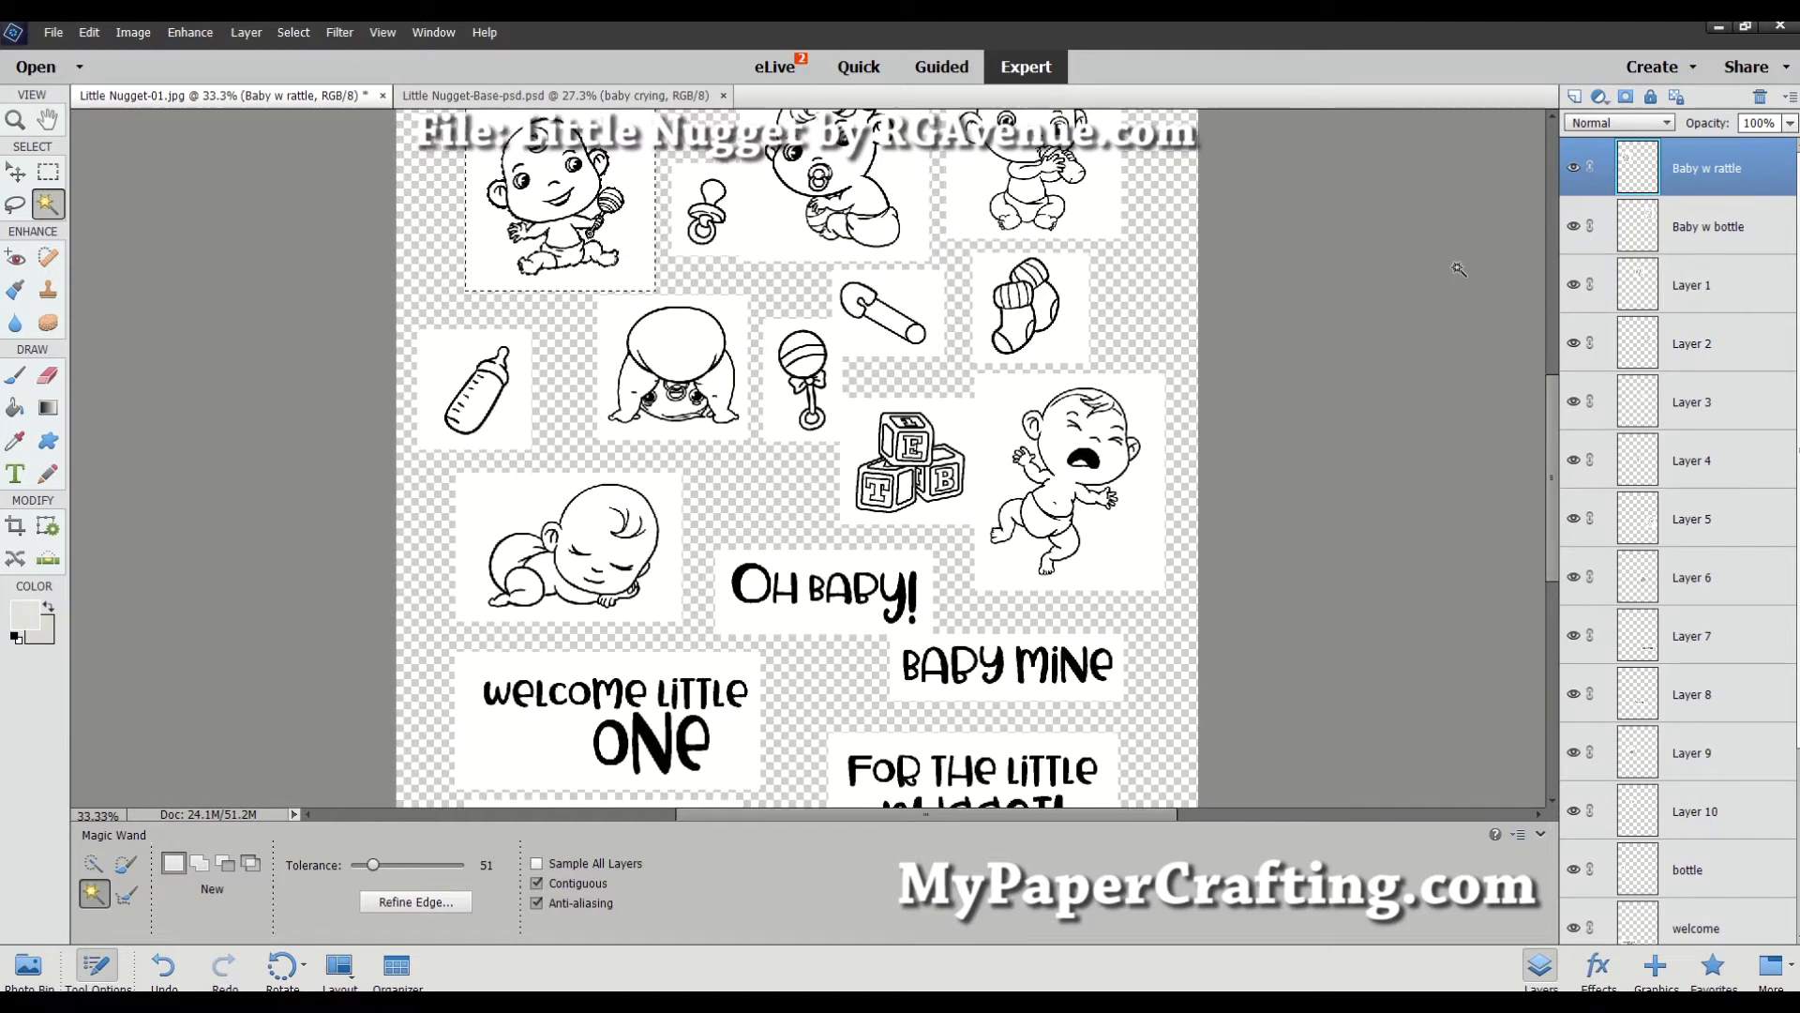
pyautogui.hotkey('ctrl', '=')
pyautogui.hotkey('ctrl', '=')
pyautogui.scroll(2, 903, 481)
pyautogui.scroll(5, 903, 481)
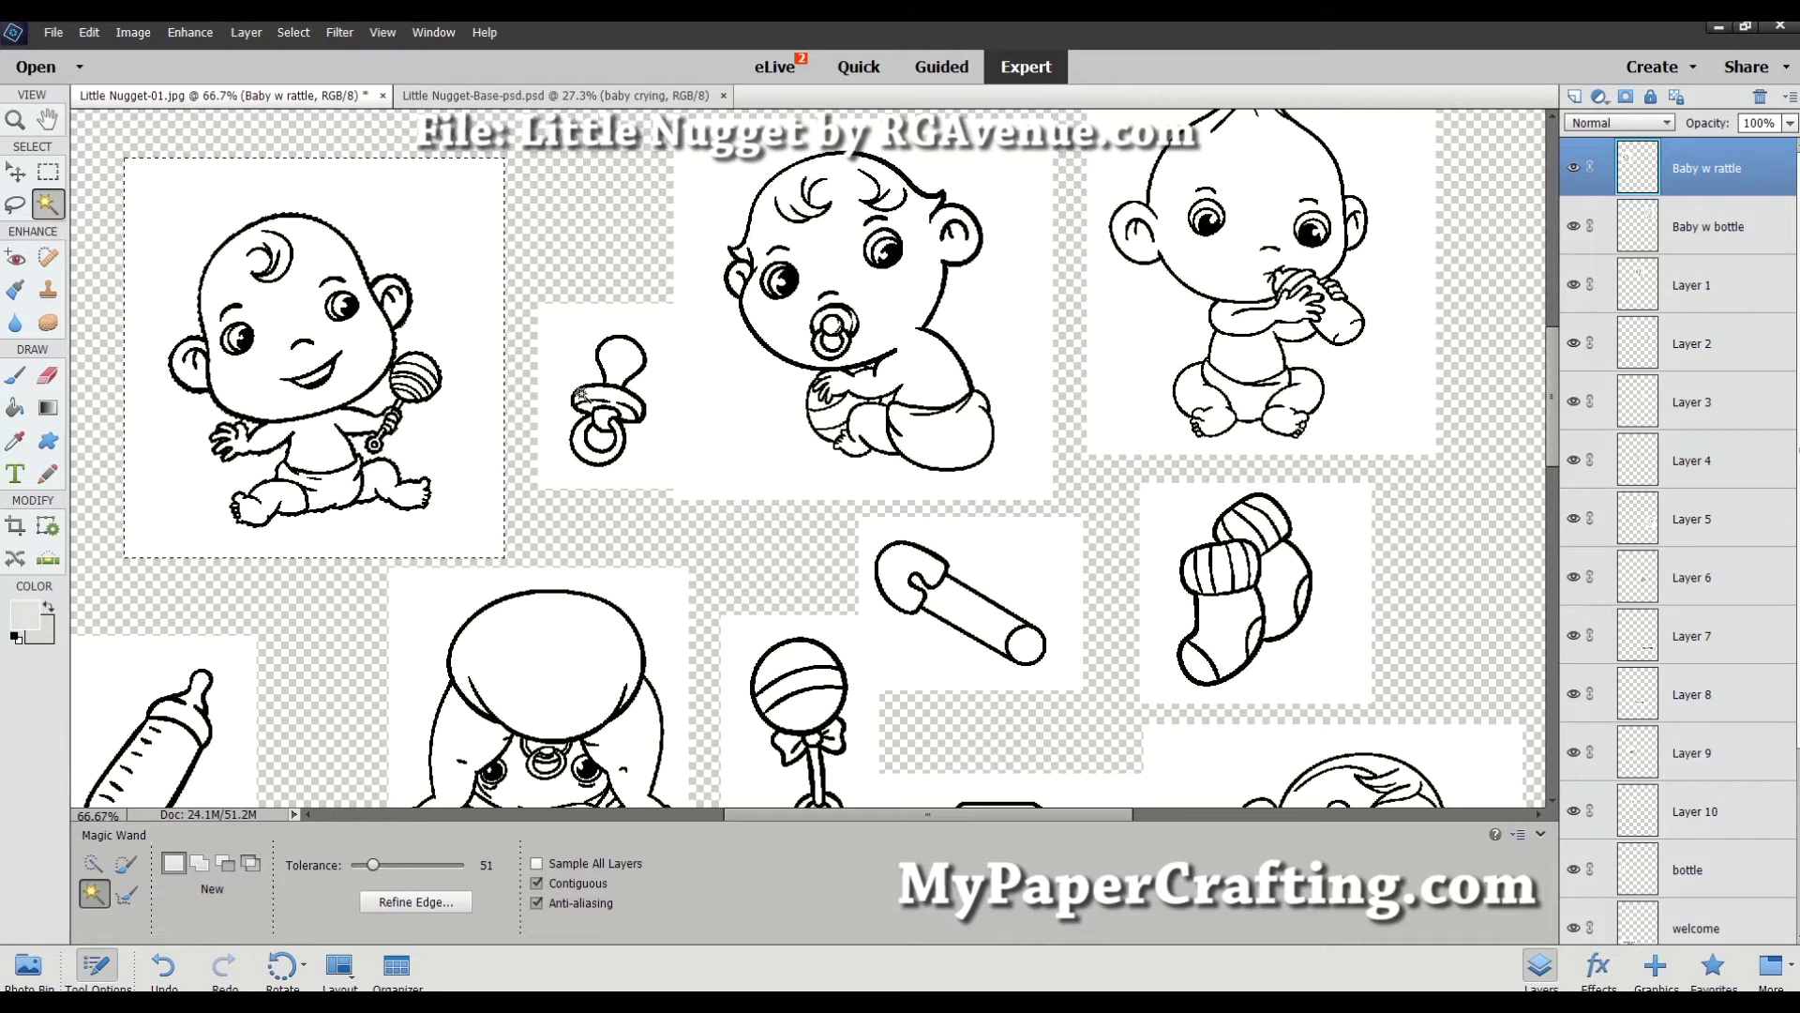
pyautogui.press('Delete')
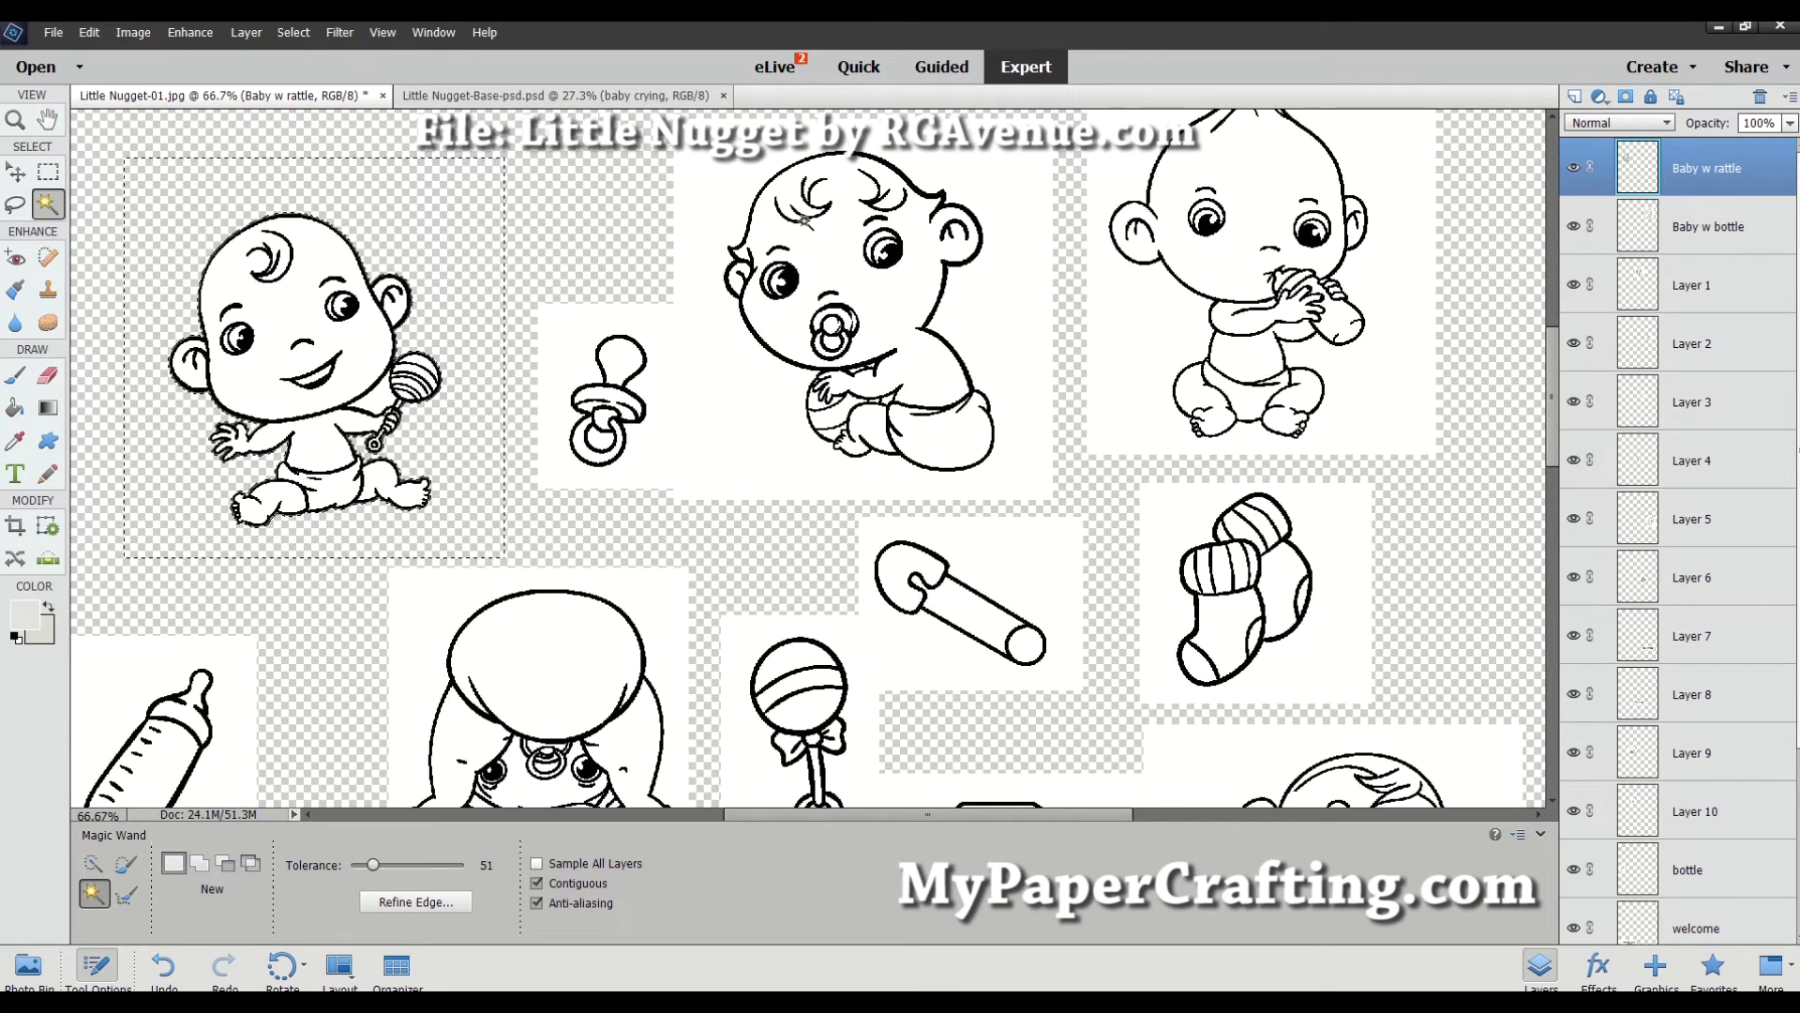
pyautogui.press('ctrl')
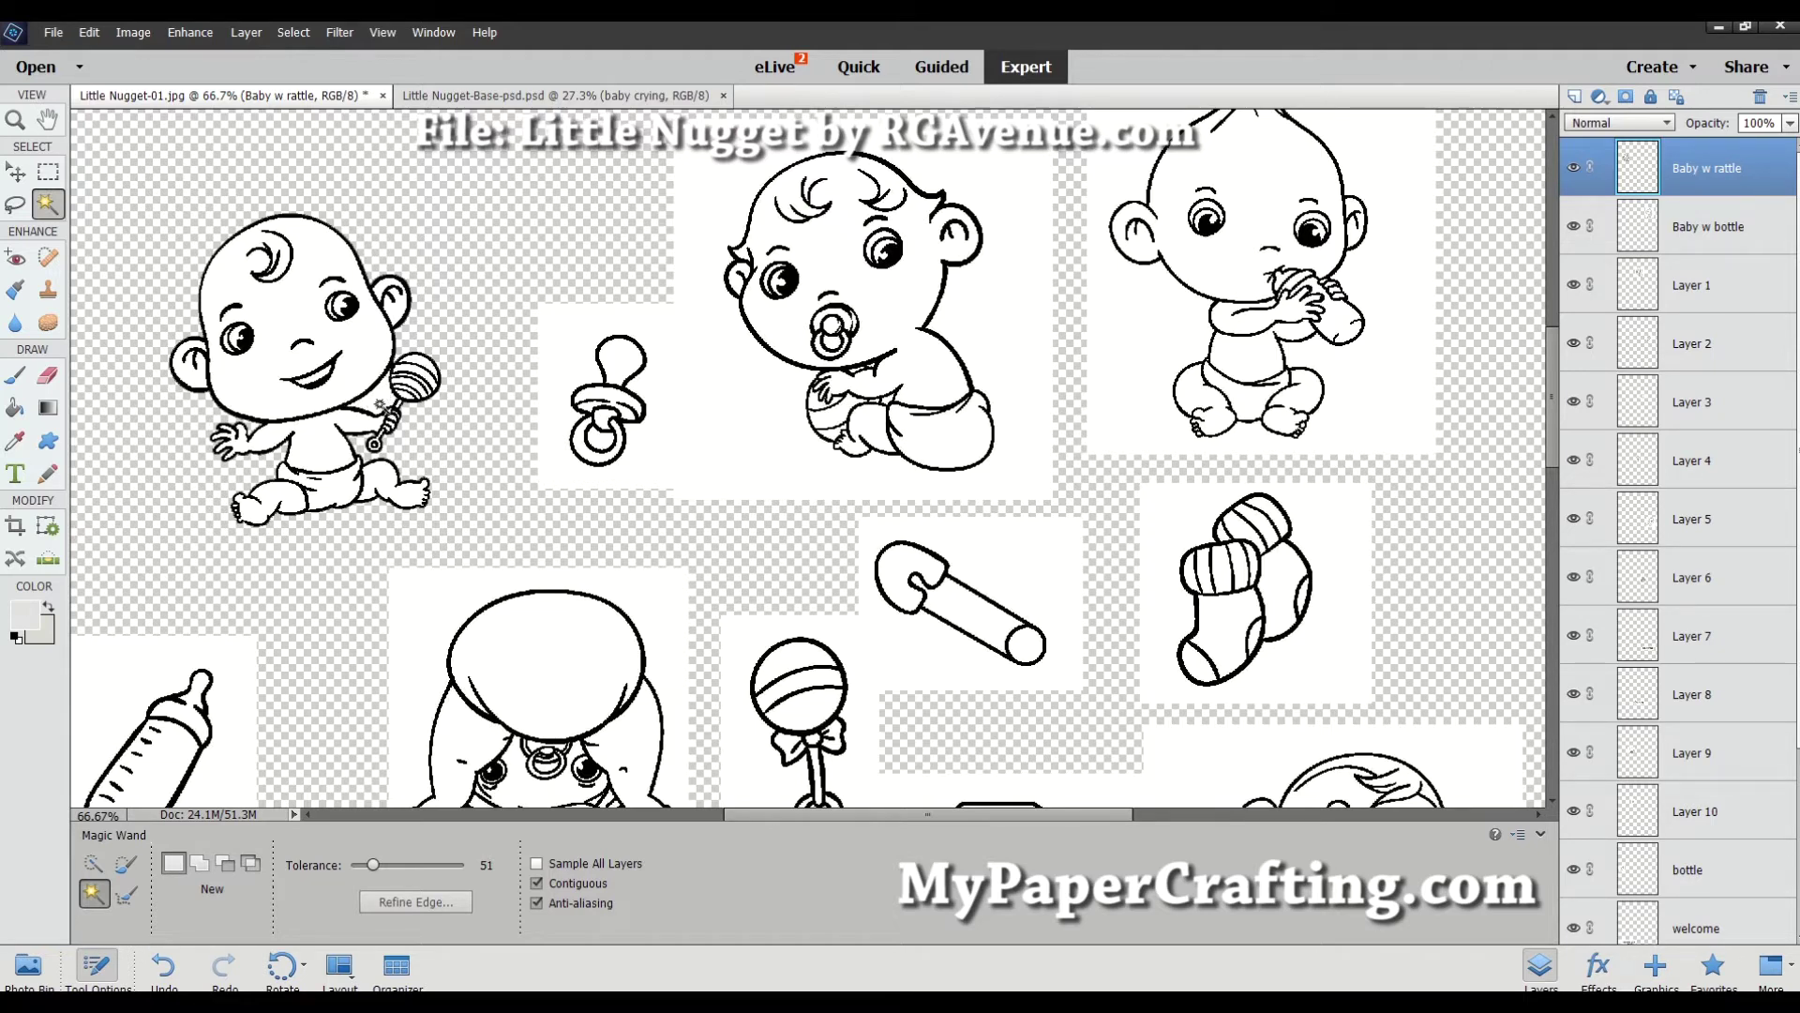
# Remove the leftover white area enclosed between the baby's face, arm and rattle, and clear the selection.
pyautogui.hotkey('ctrl', '=')
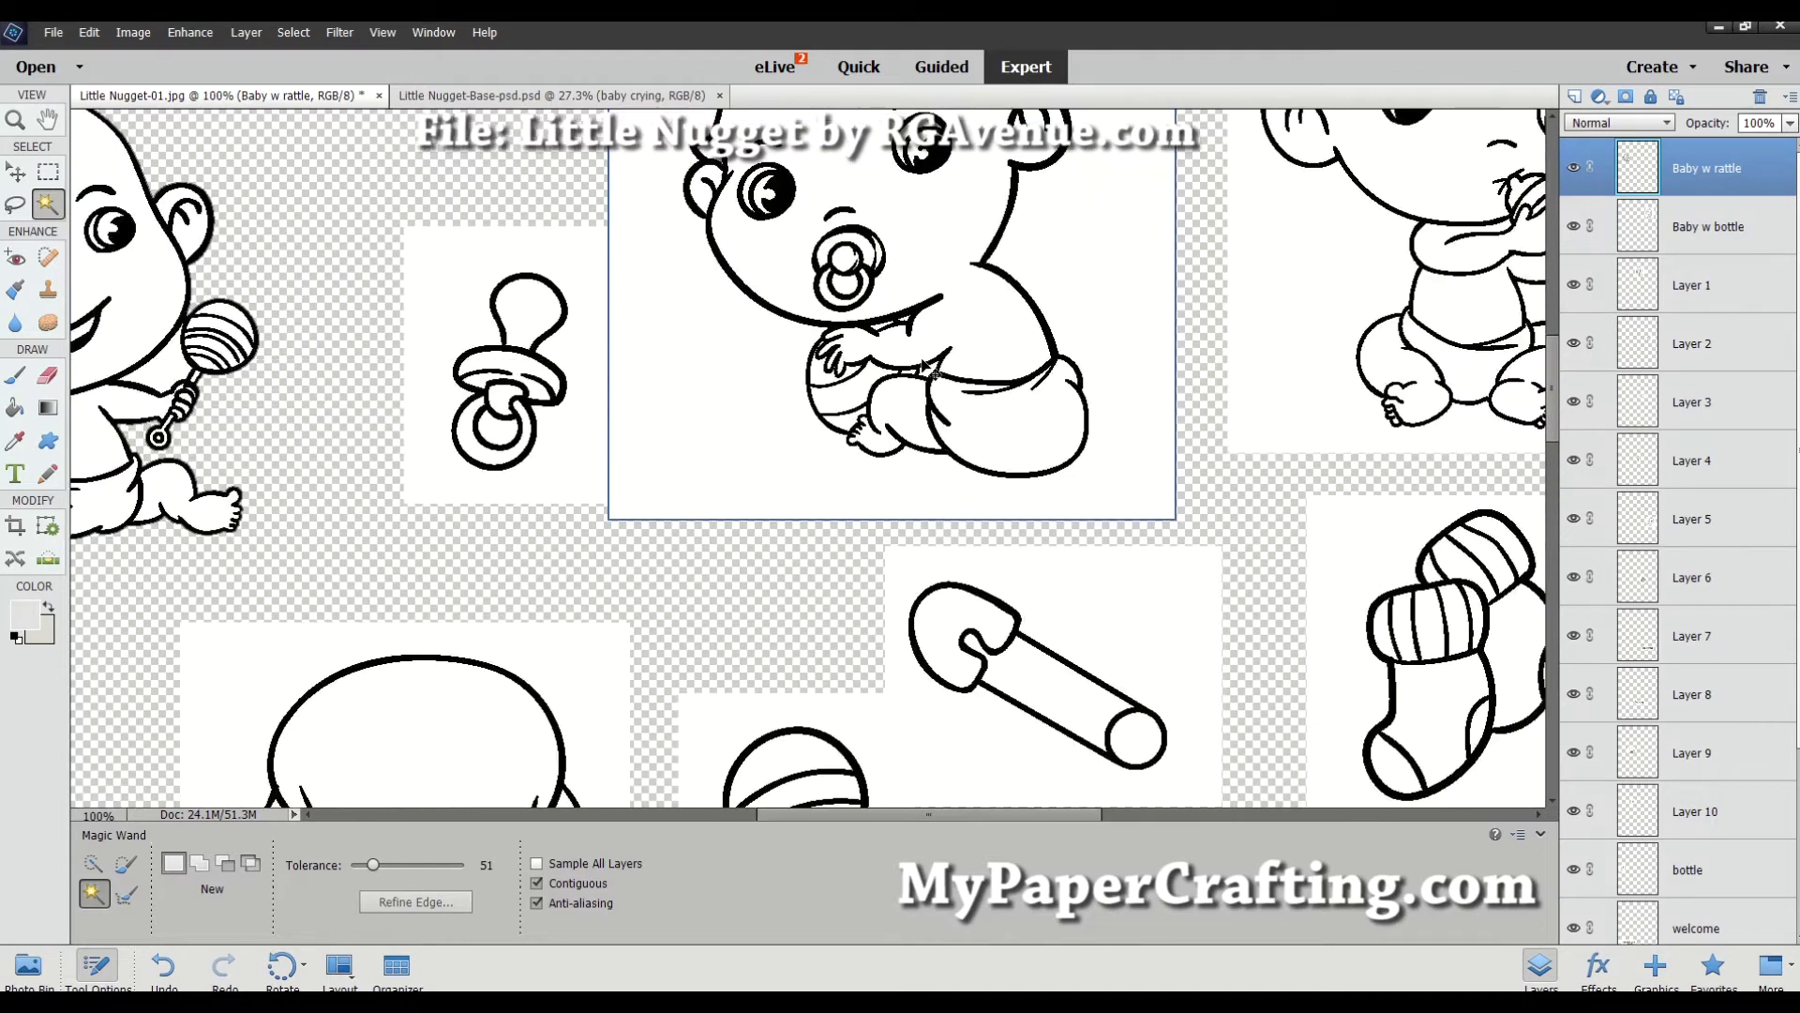
pyautogui.moveTo(908, 816); pyautogui.dragTo(786, 818)
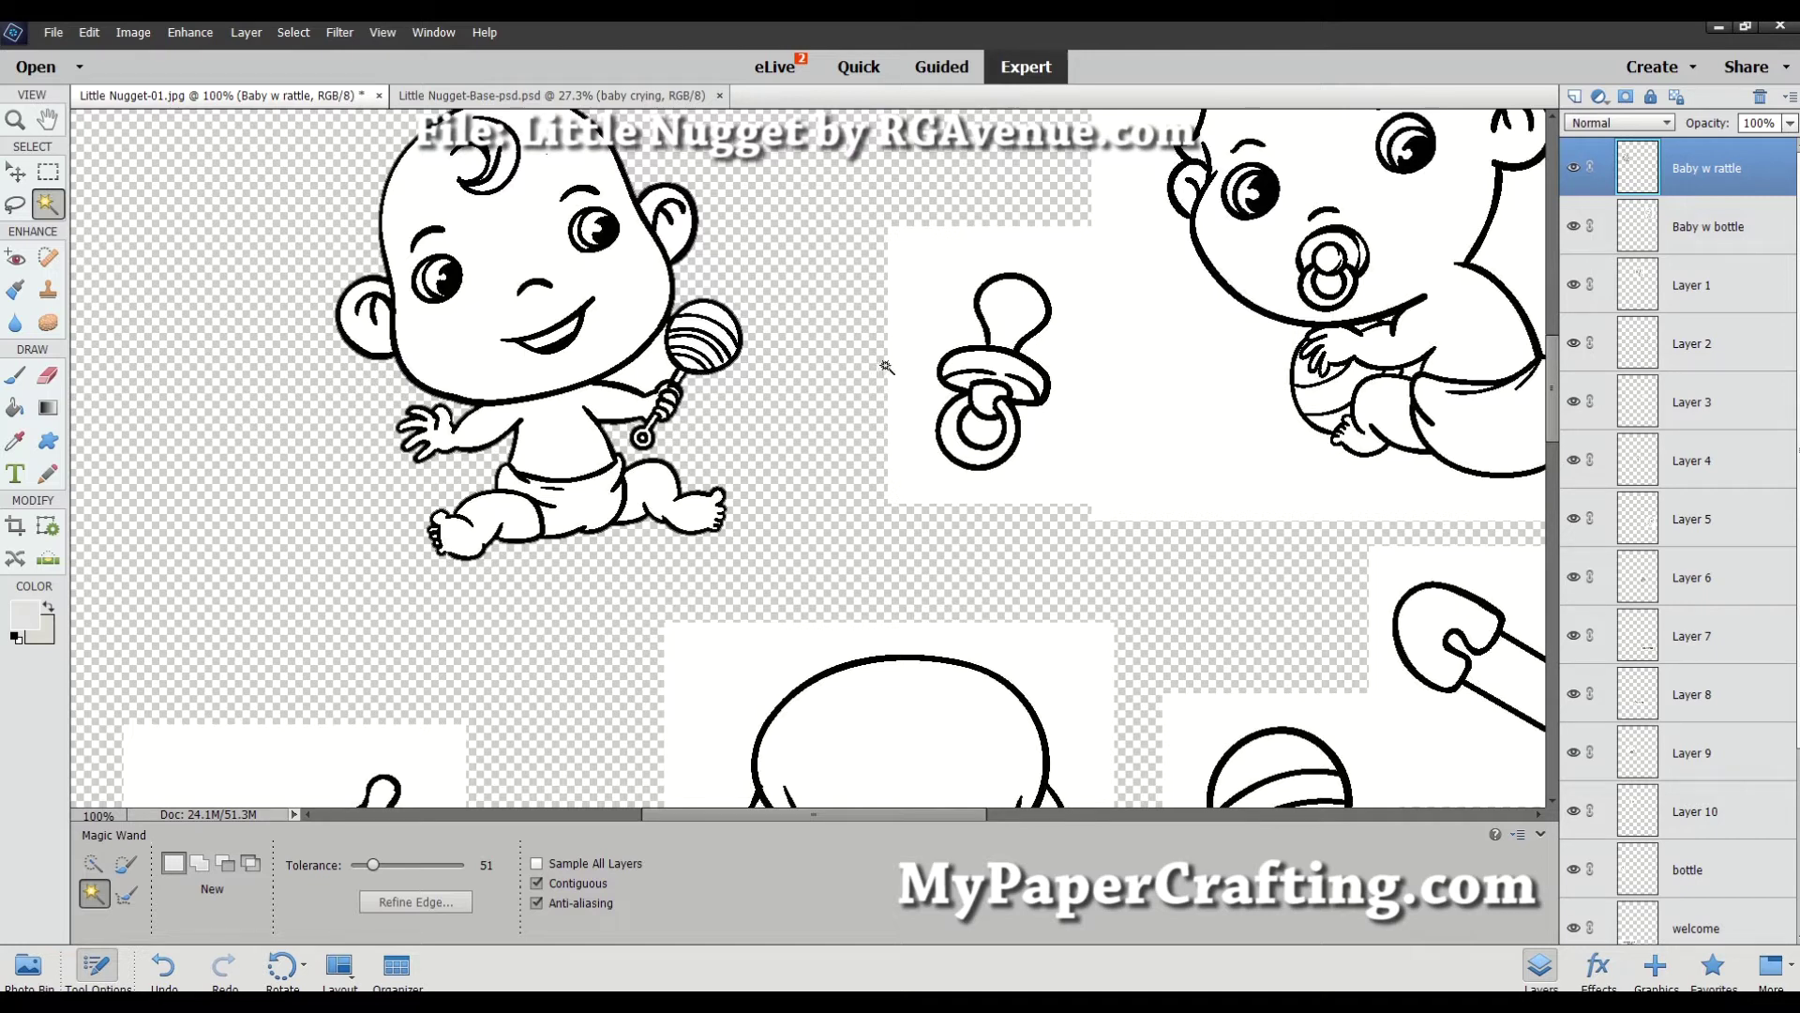
pyautogui.click(645, 377)
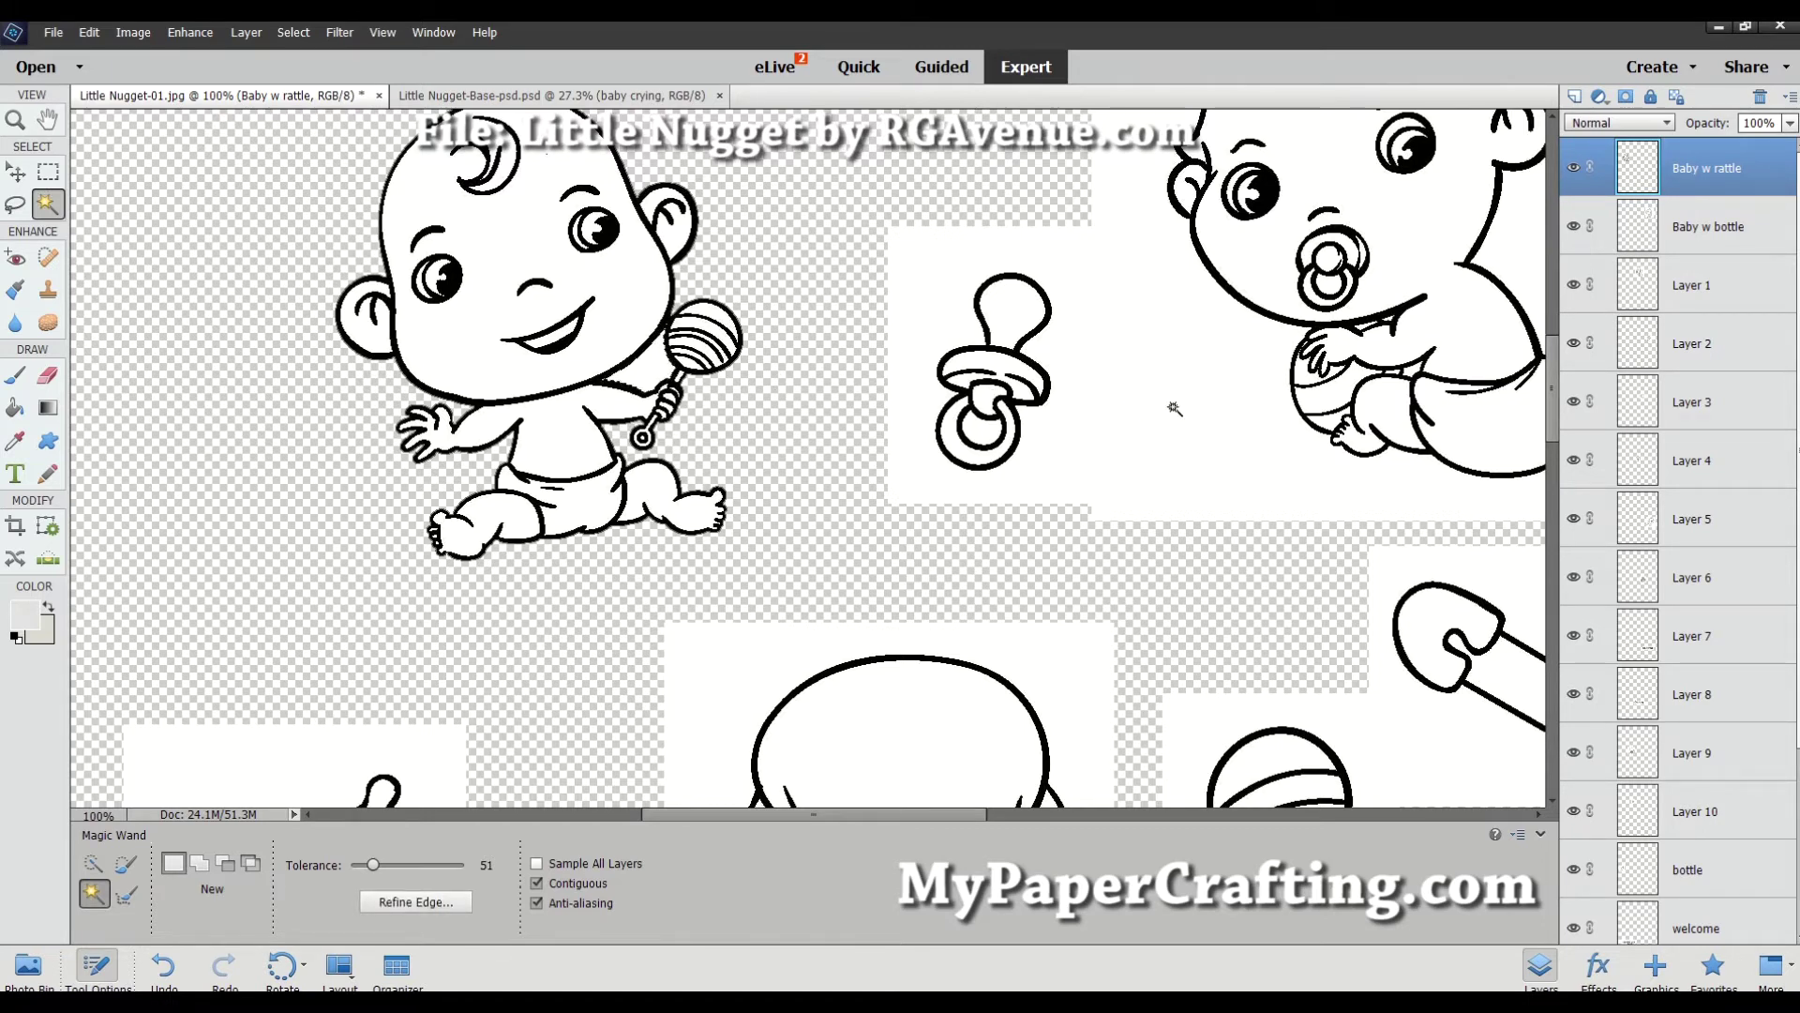
pyautogui.press('ctrl')
pyautogui.hotkey('ctrl', 'd')
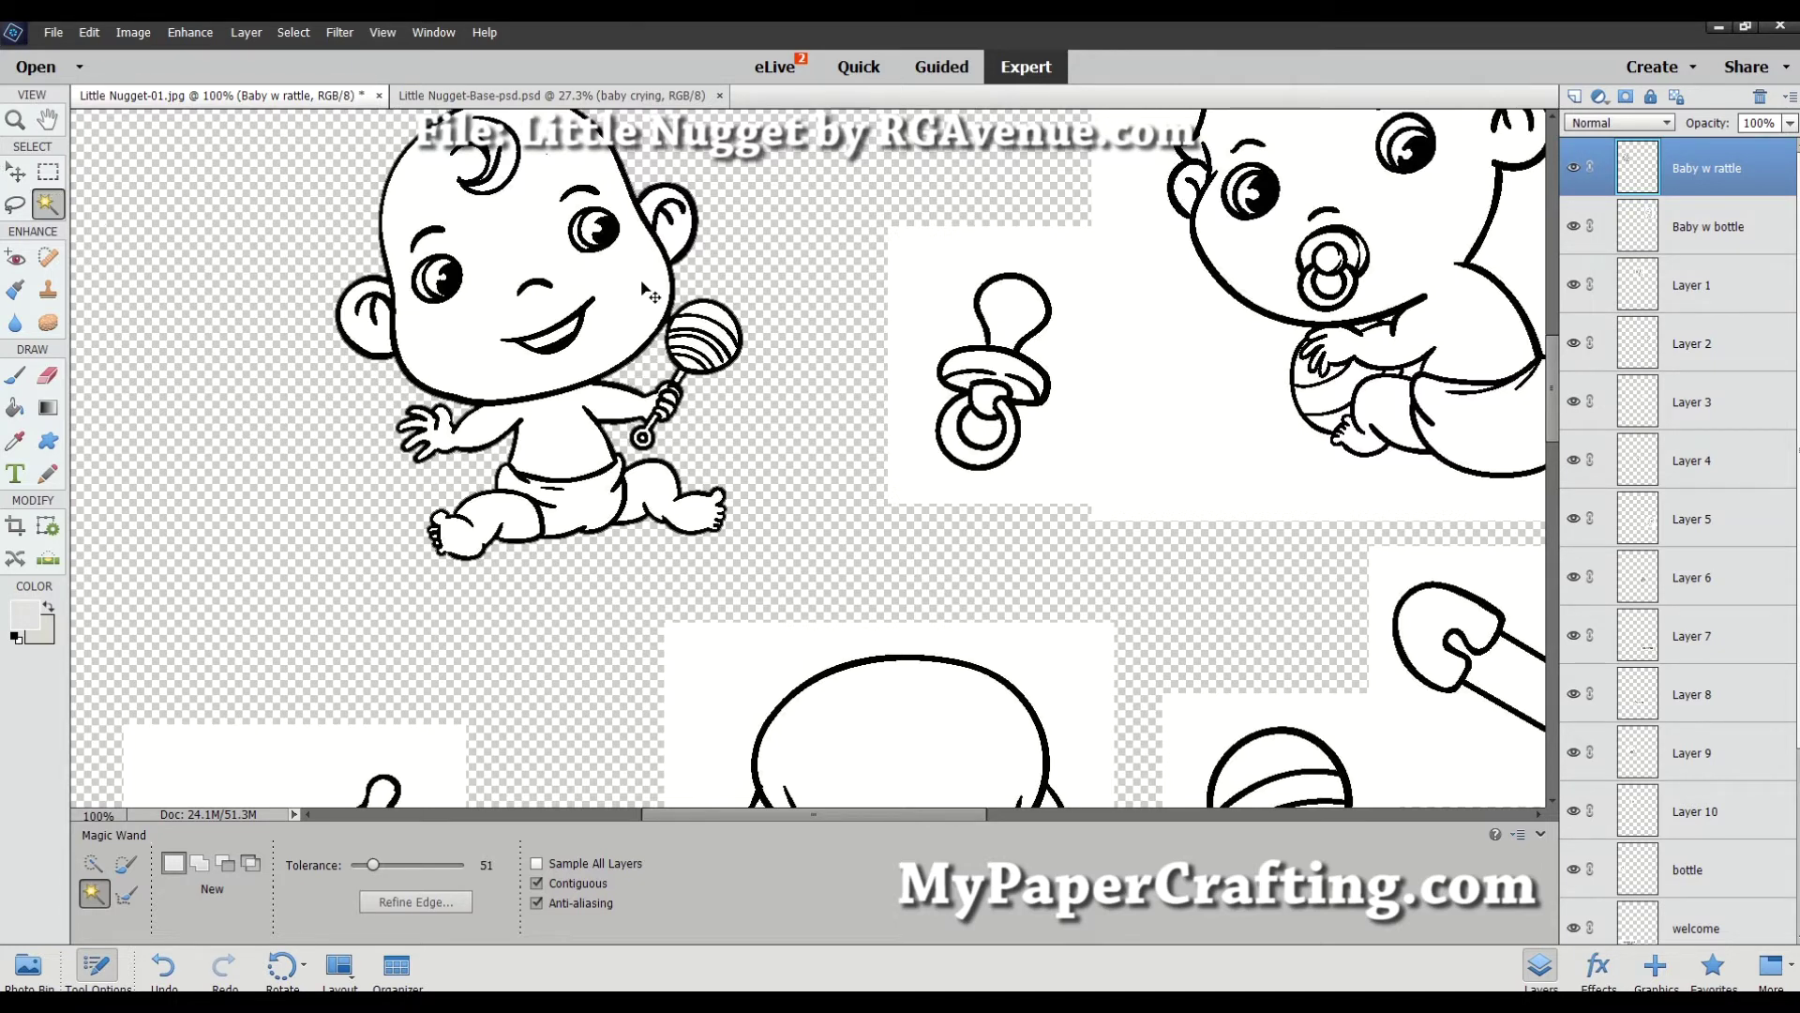
pyautogui.hotkey('ctrl', '-')
pyautogui.hotkey('ctrl', '-')
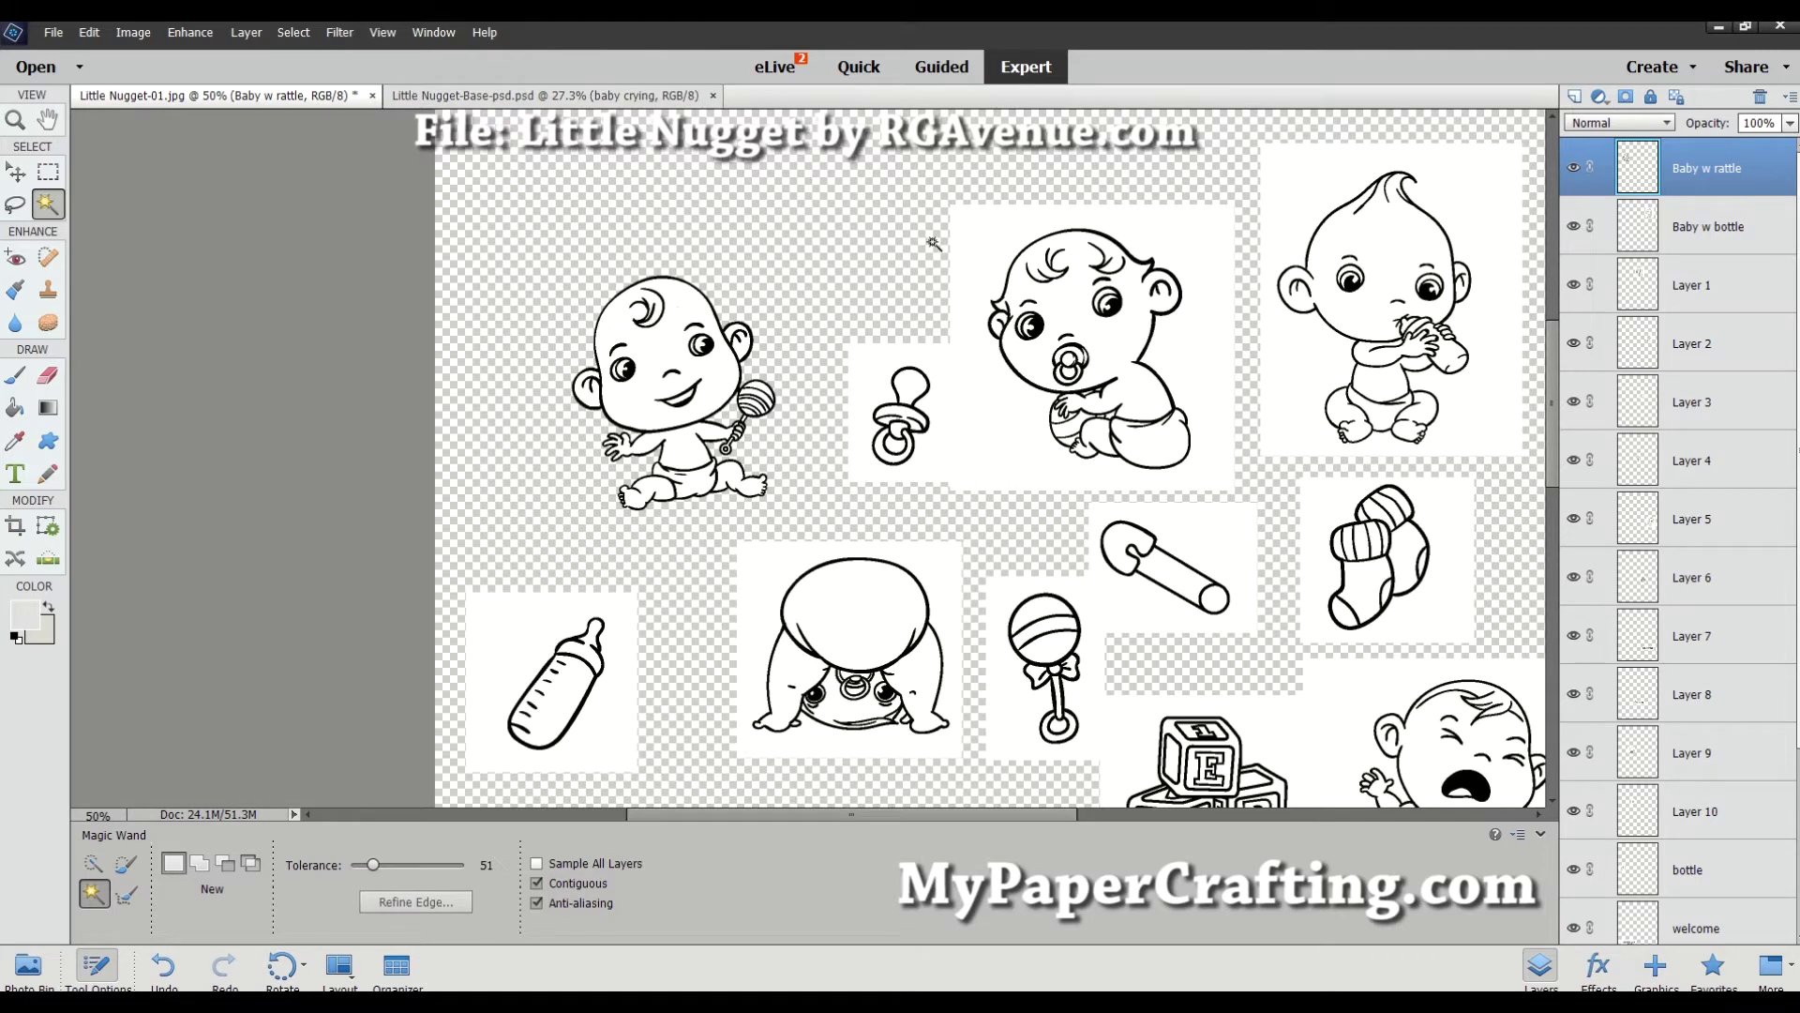
# Review the named layers in Little Nugget-Base-psd.psd, including "baby bent over" and "baby sleeping".
pyautogui.click(592, 95)
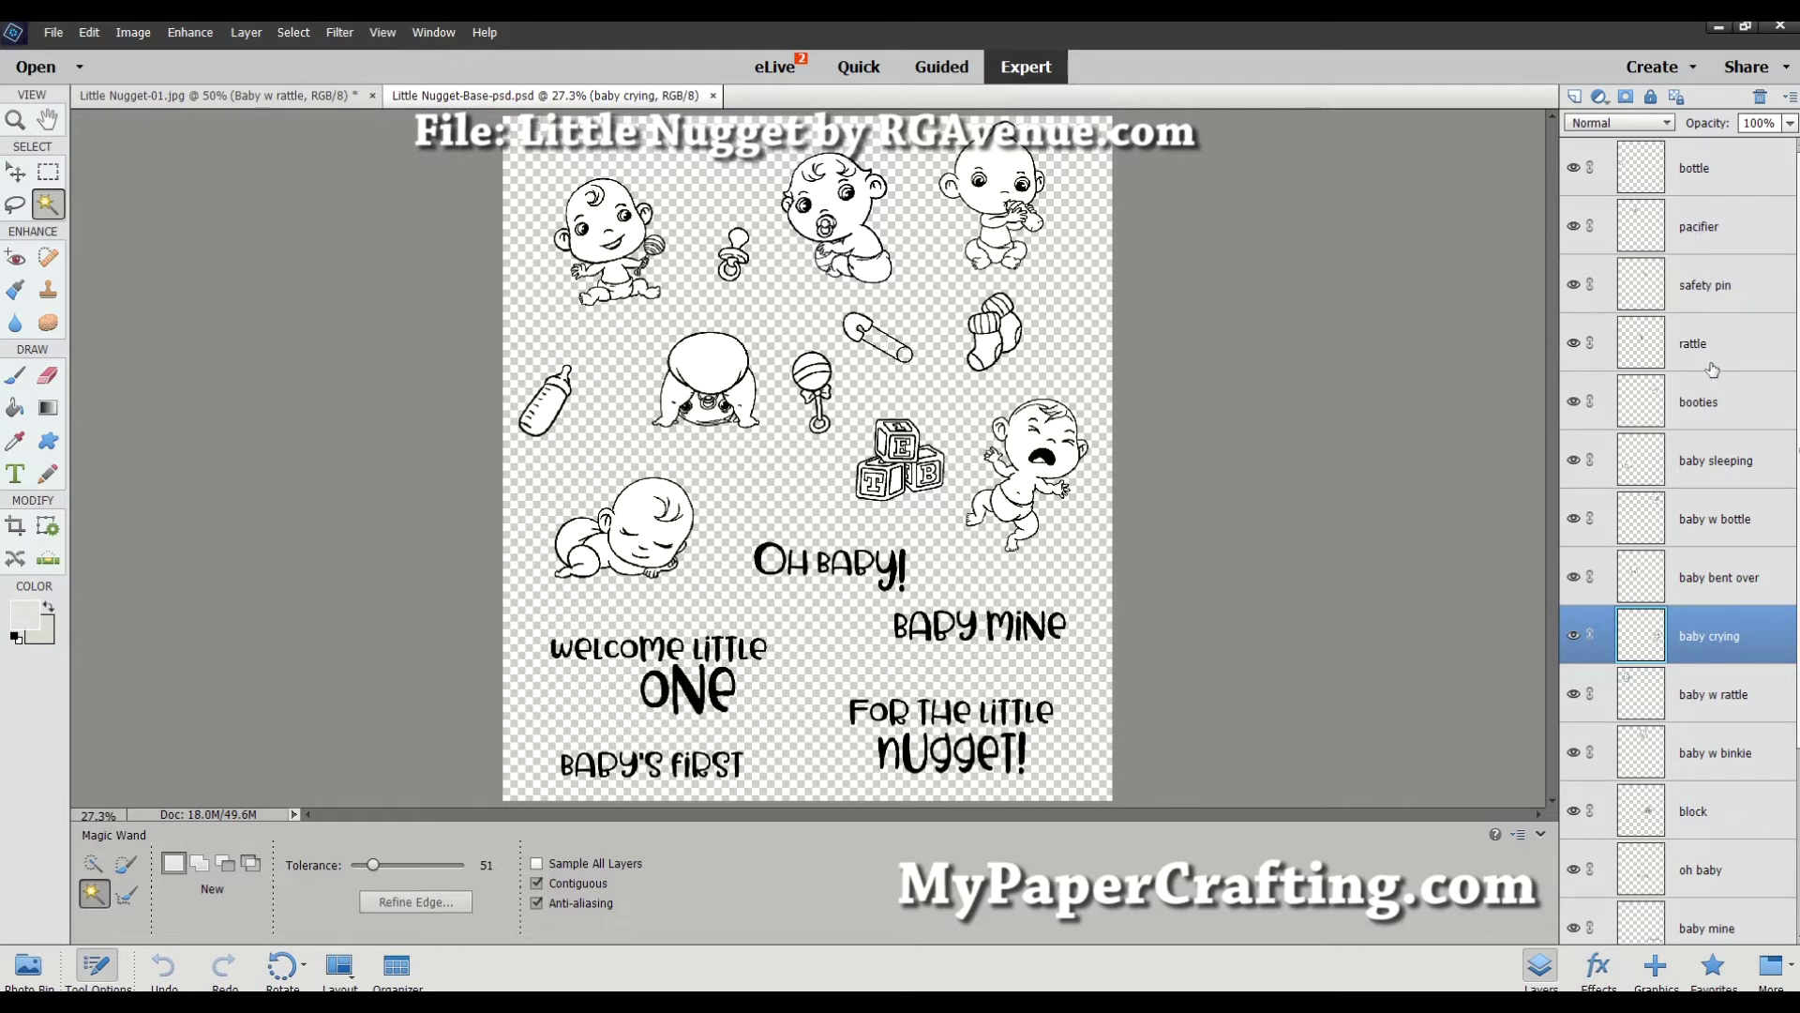
pyautogui.click(1733, 578)
pyautogui.click(1720, 472)
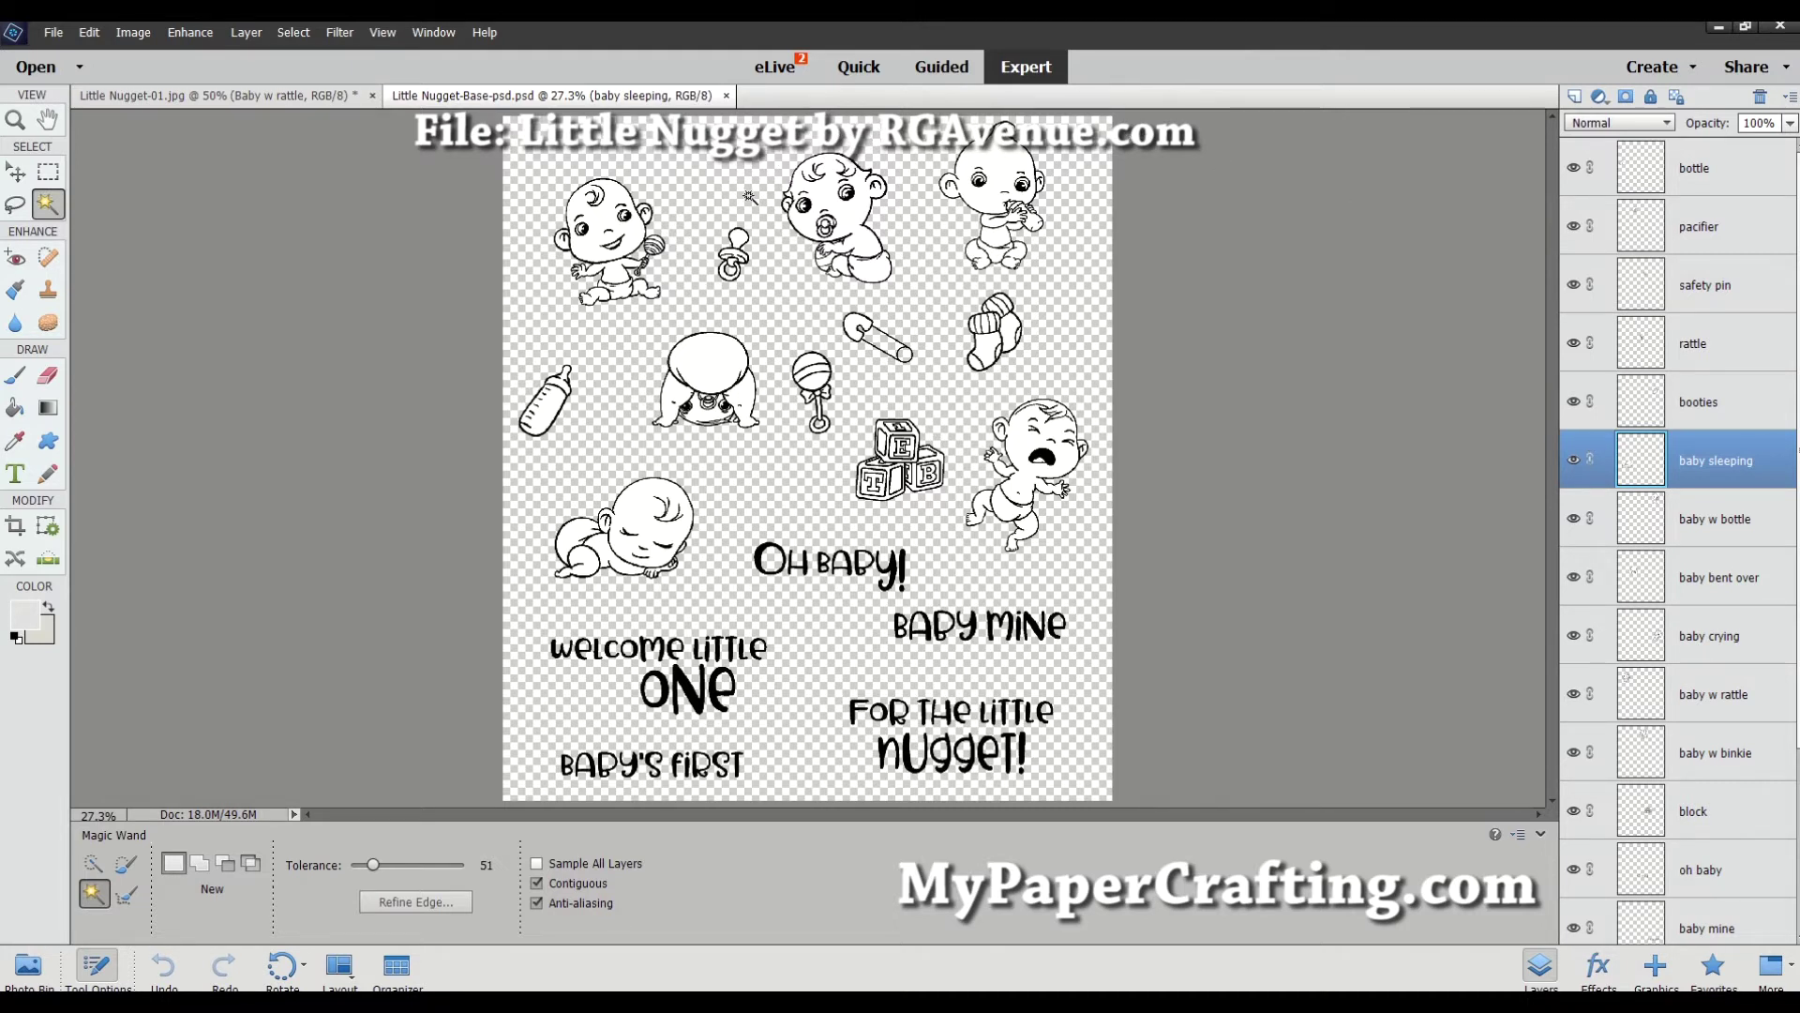
# Create a blank file 4 inches wide and 5.25 inches high at 300 pixels/inch with a transparent background.
pyautogui.click(53, 33)
pyautogui.moveTo(67, 55)
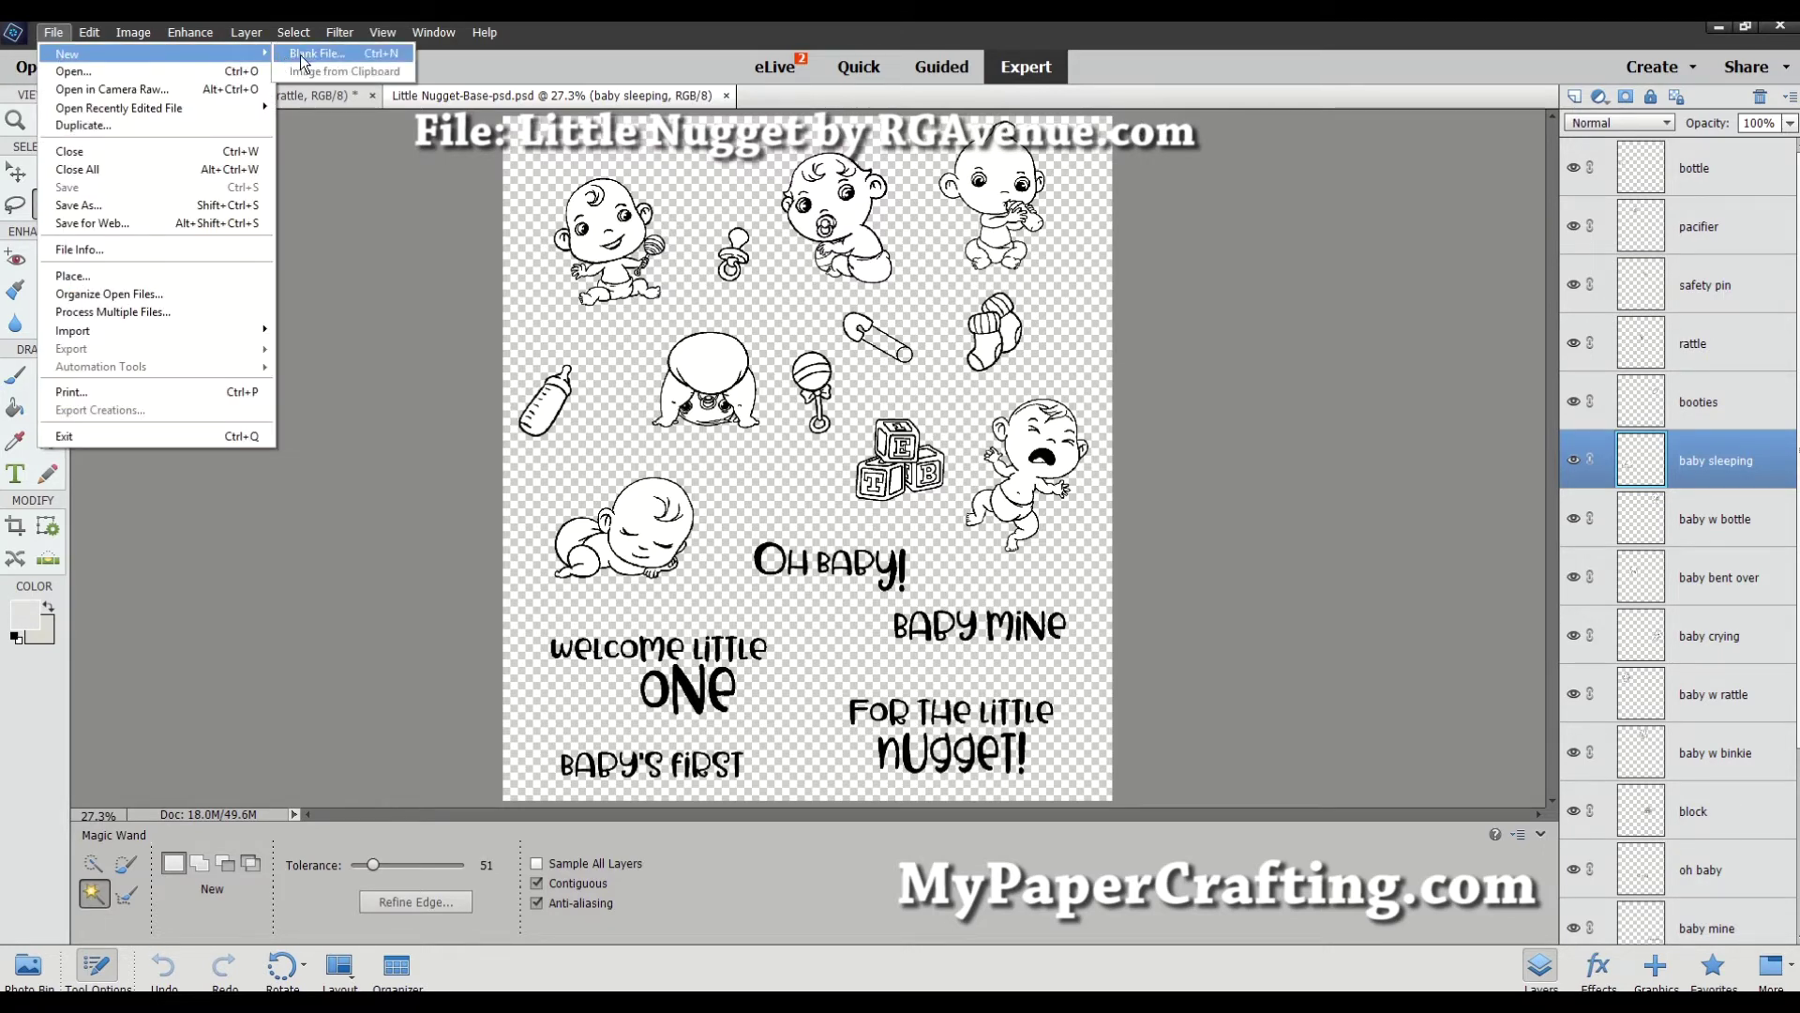
pyautogui.click(302, 55)
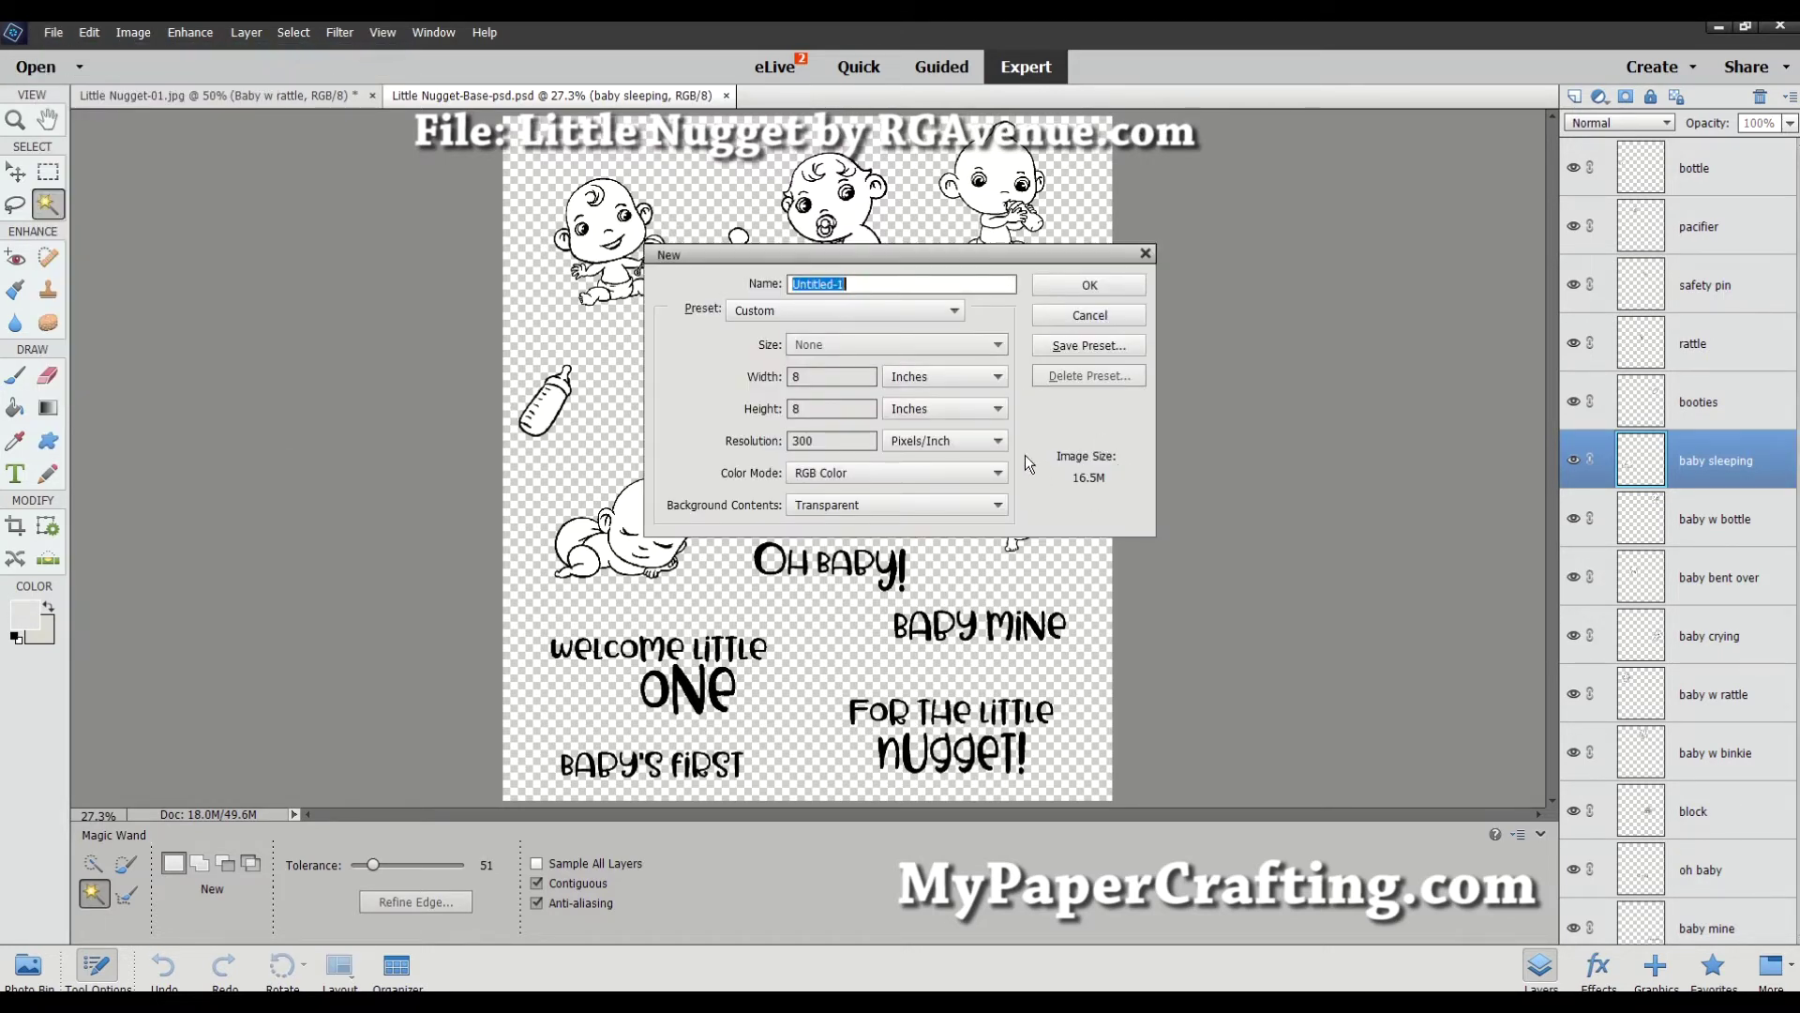
pyautogui.doubleClick(814, 376)
pyautogui.write('4')
pyautogui.doubleClick(807, 409)
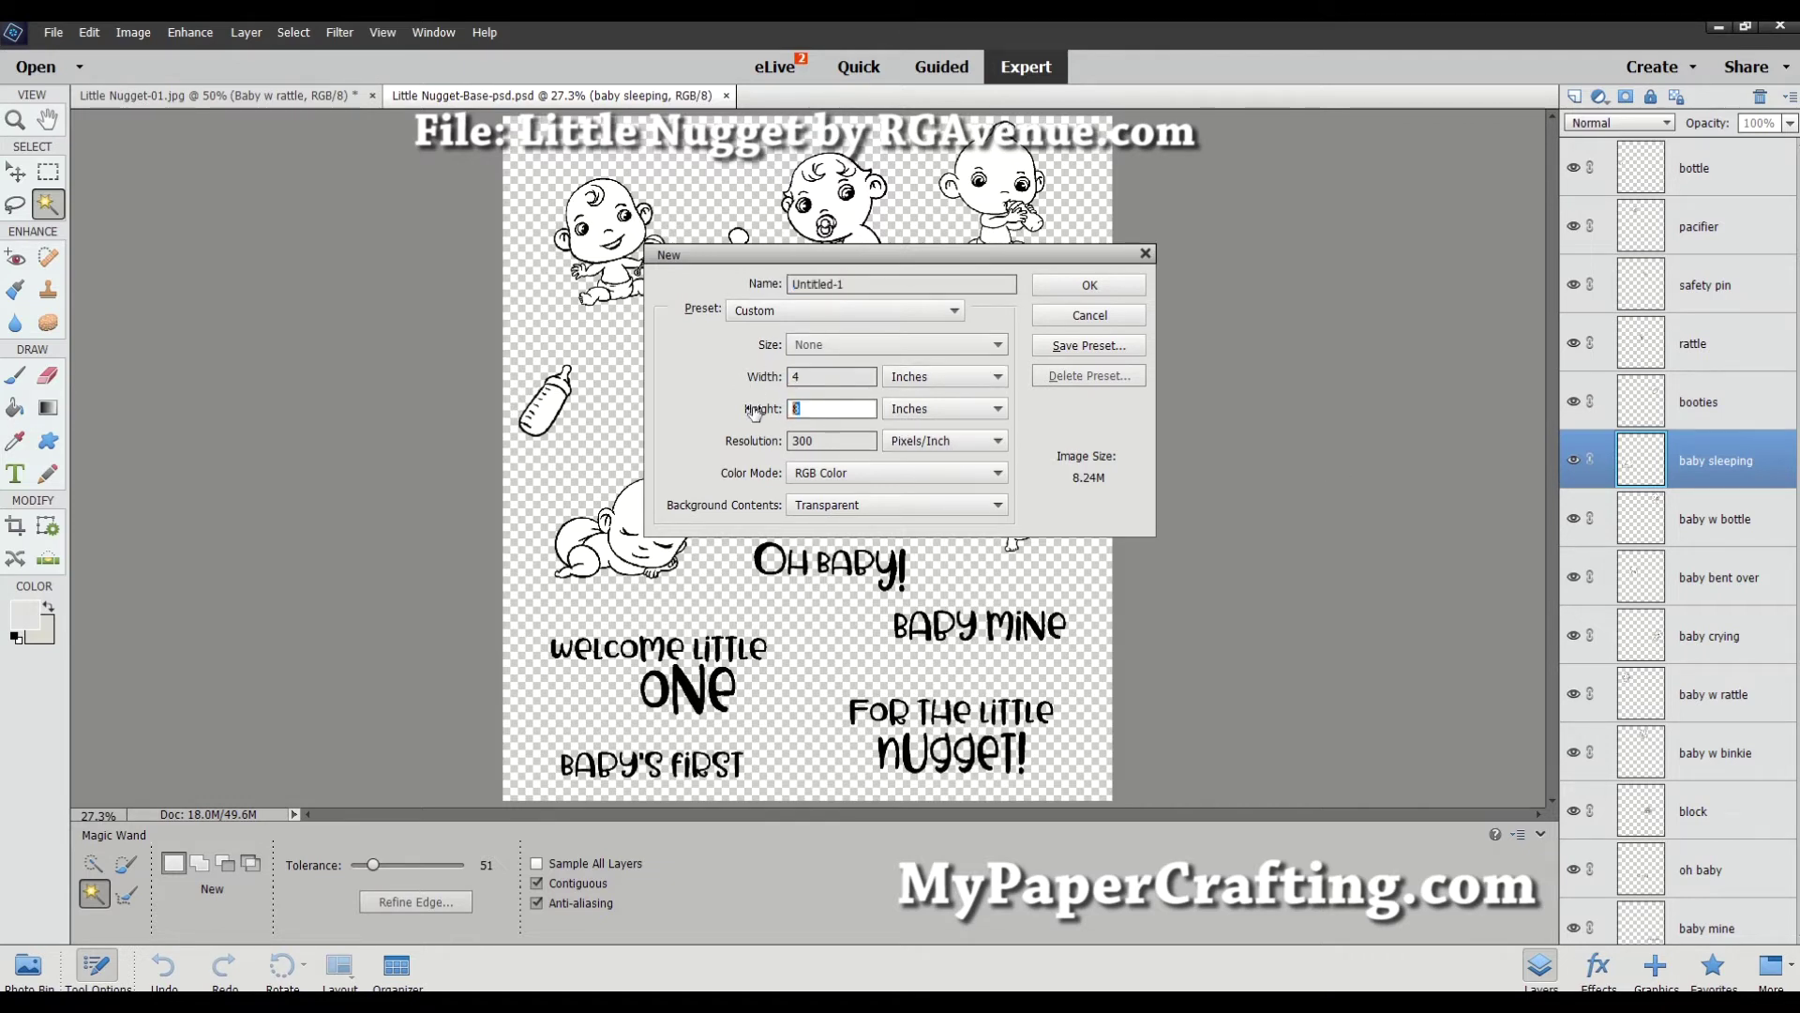
pyautogui.write('5.25')
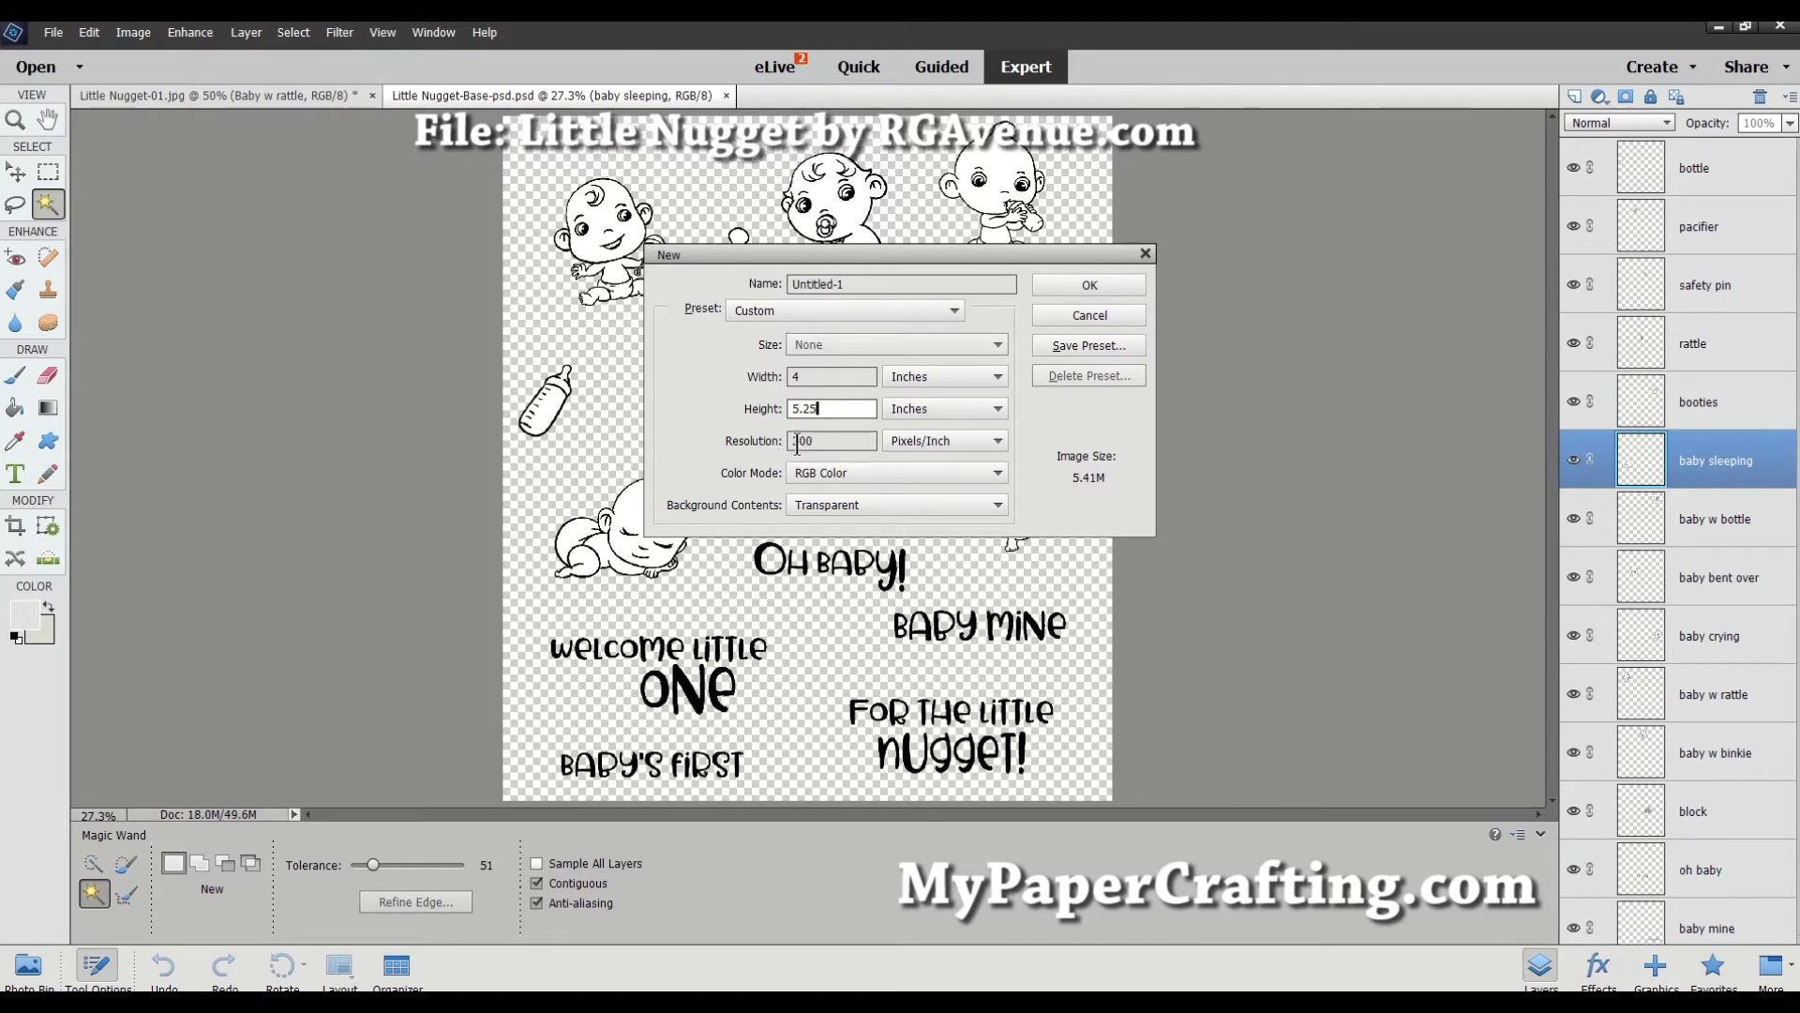
pyautogui.click(851, 506)
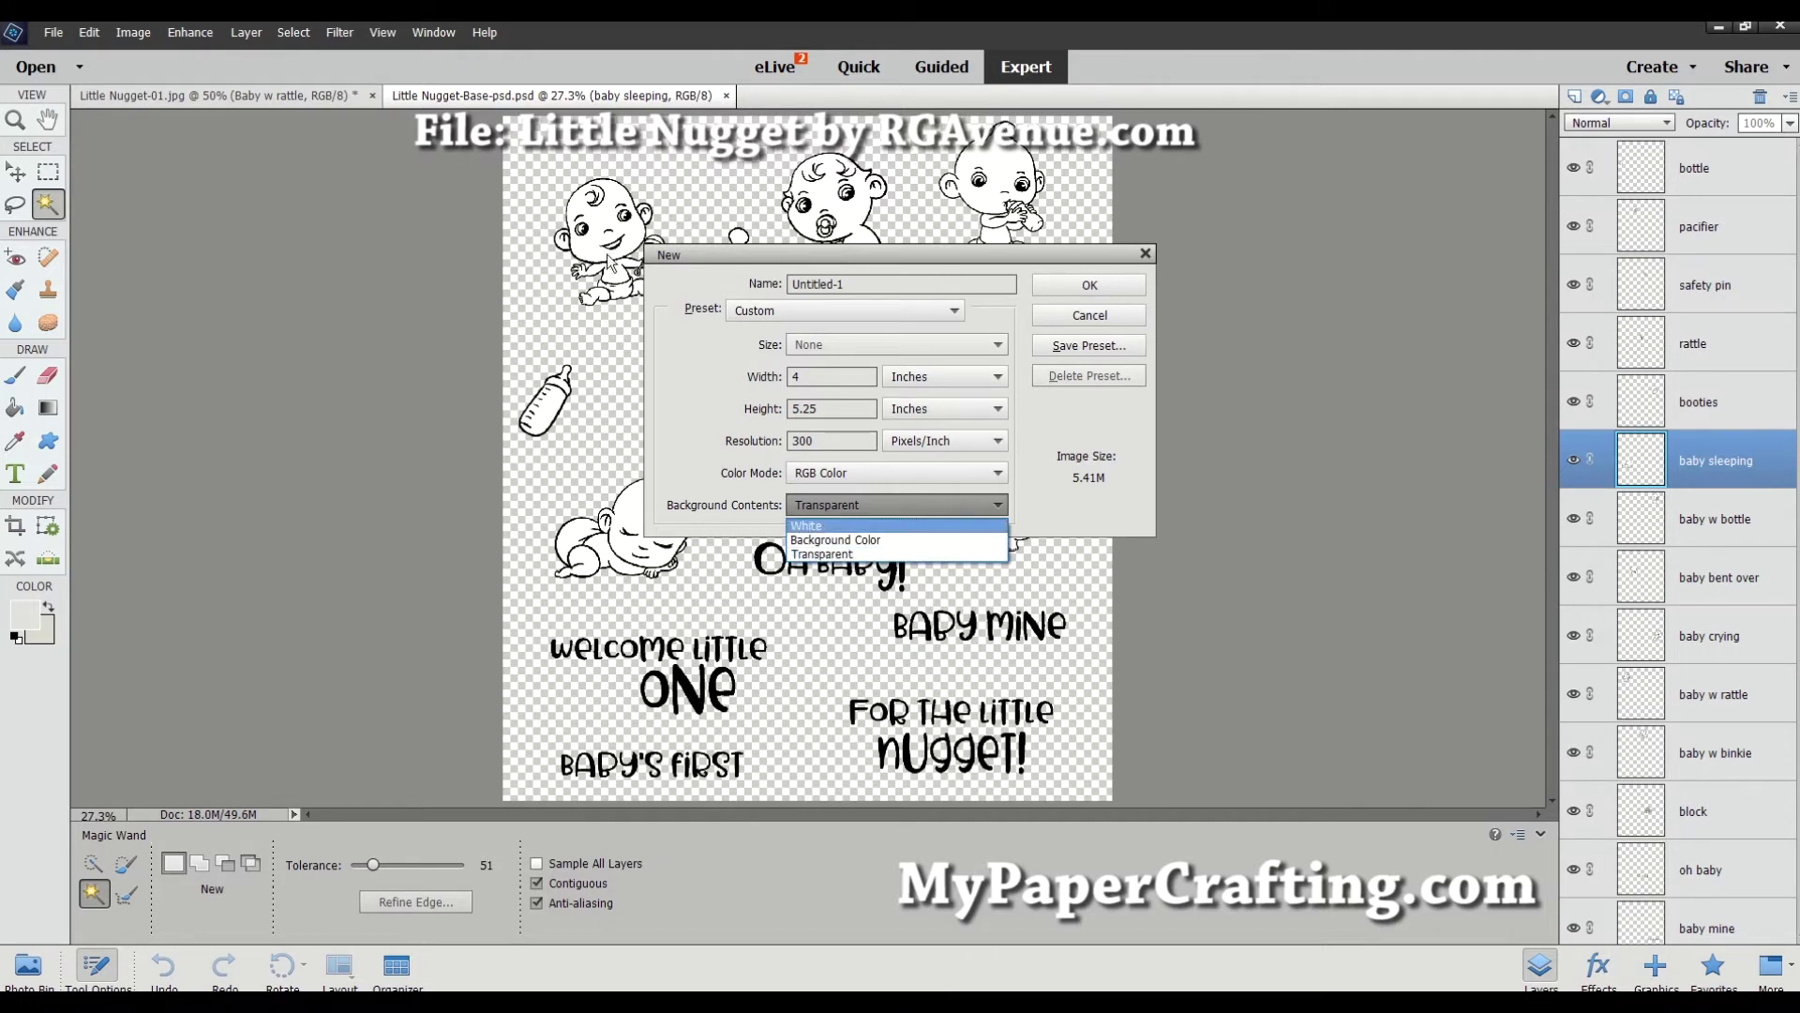
pyautogui.click(1111, 292)
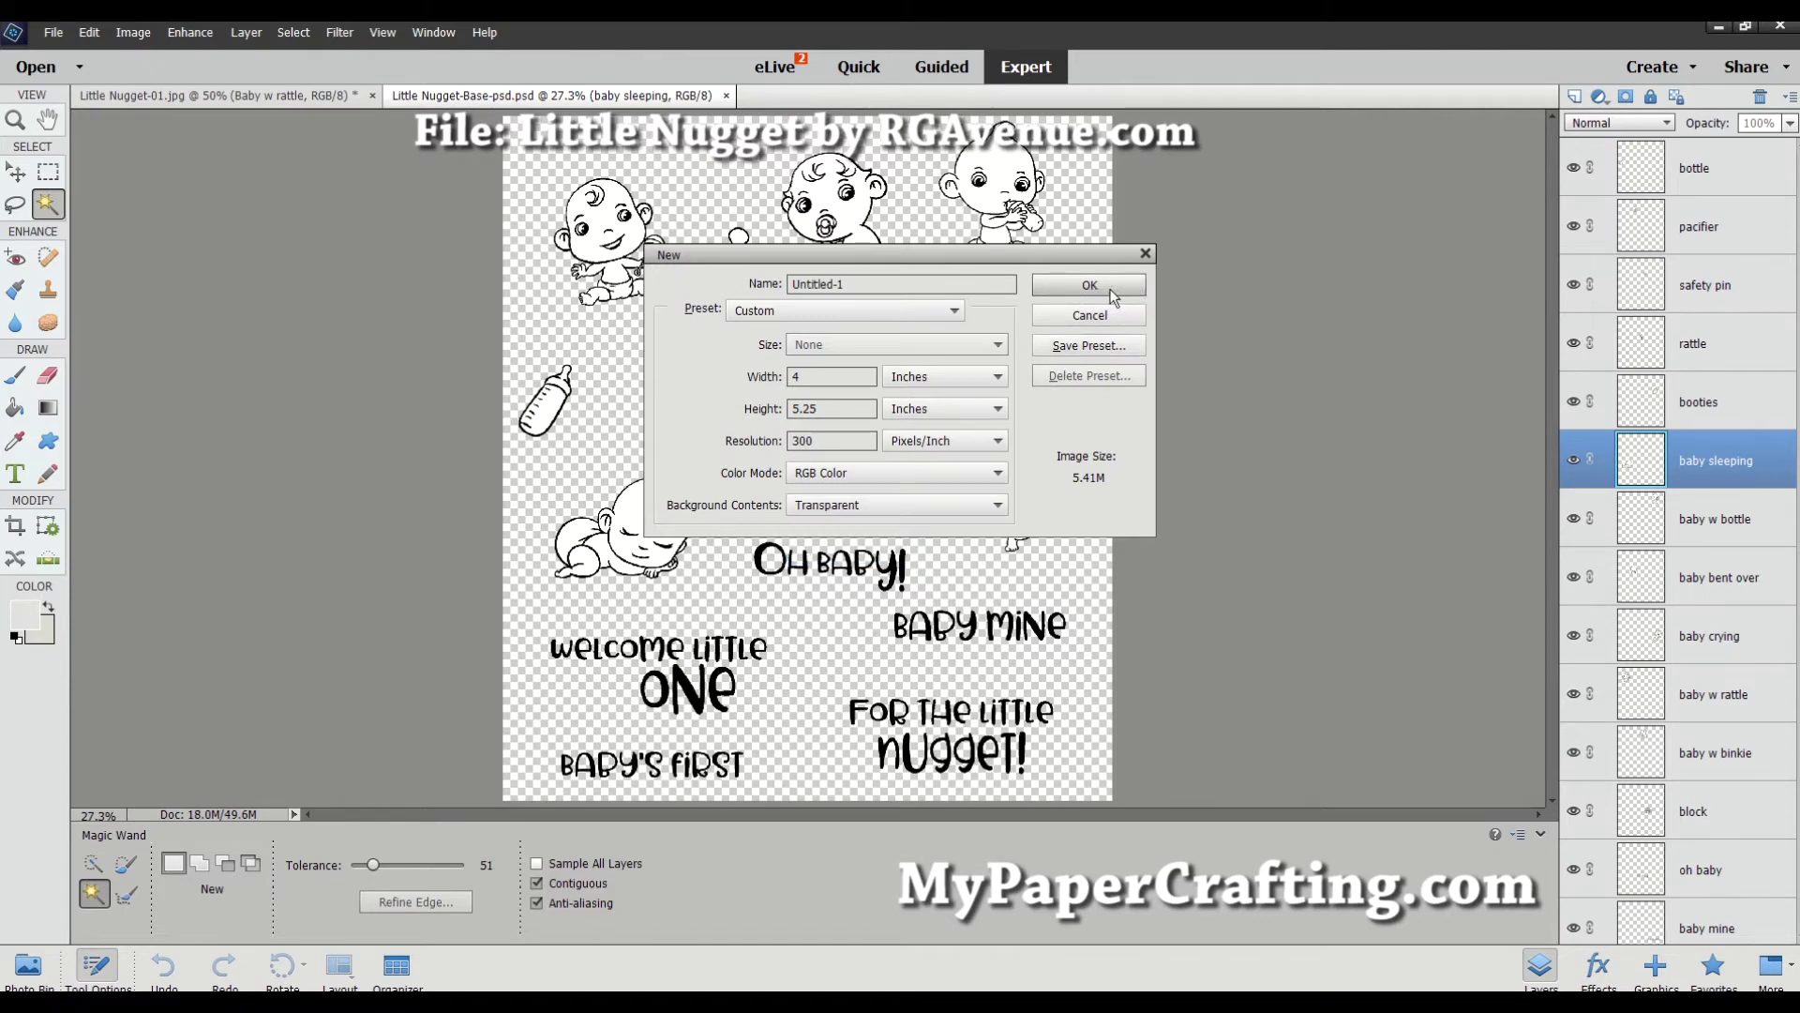
pyautogui.click(1114, 286)
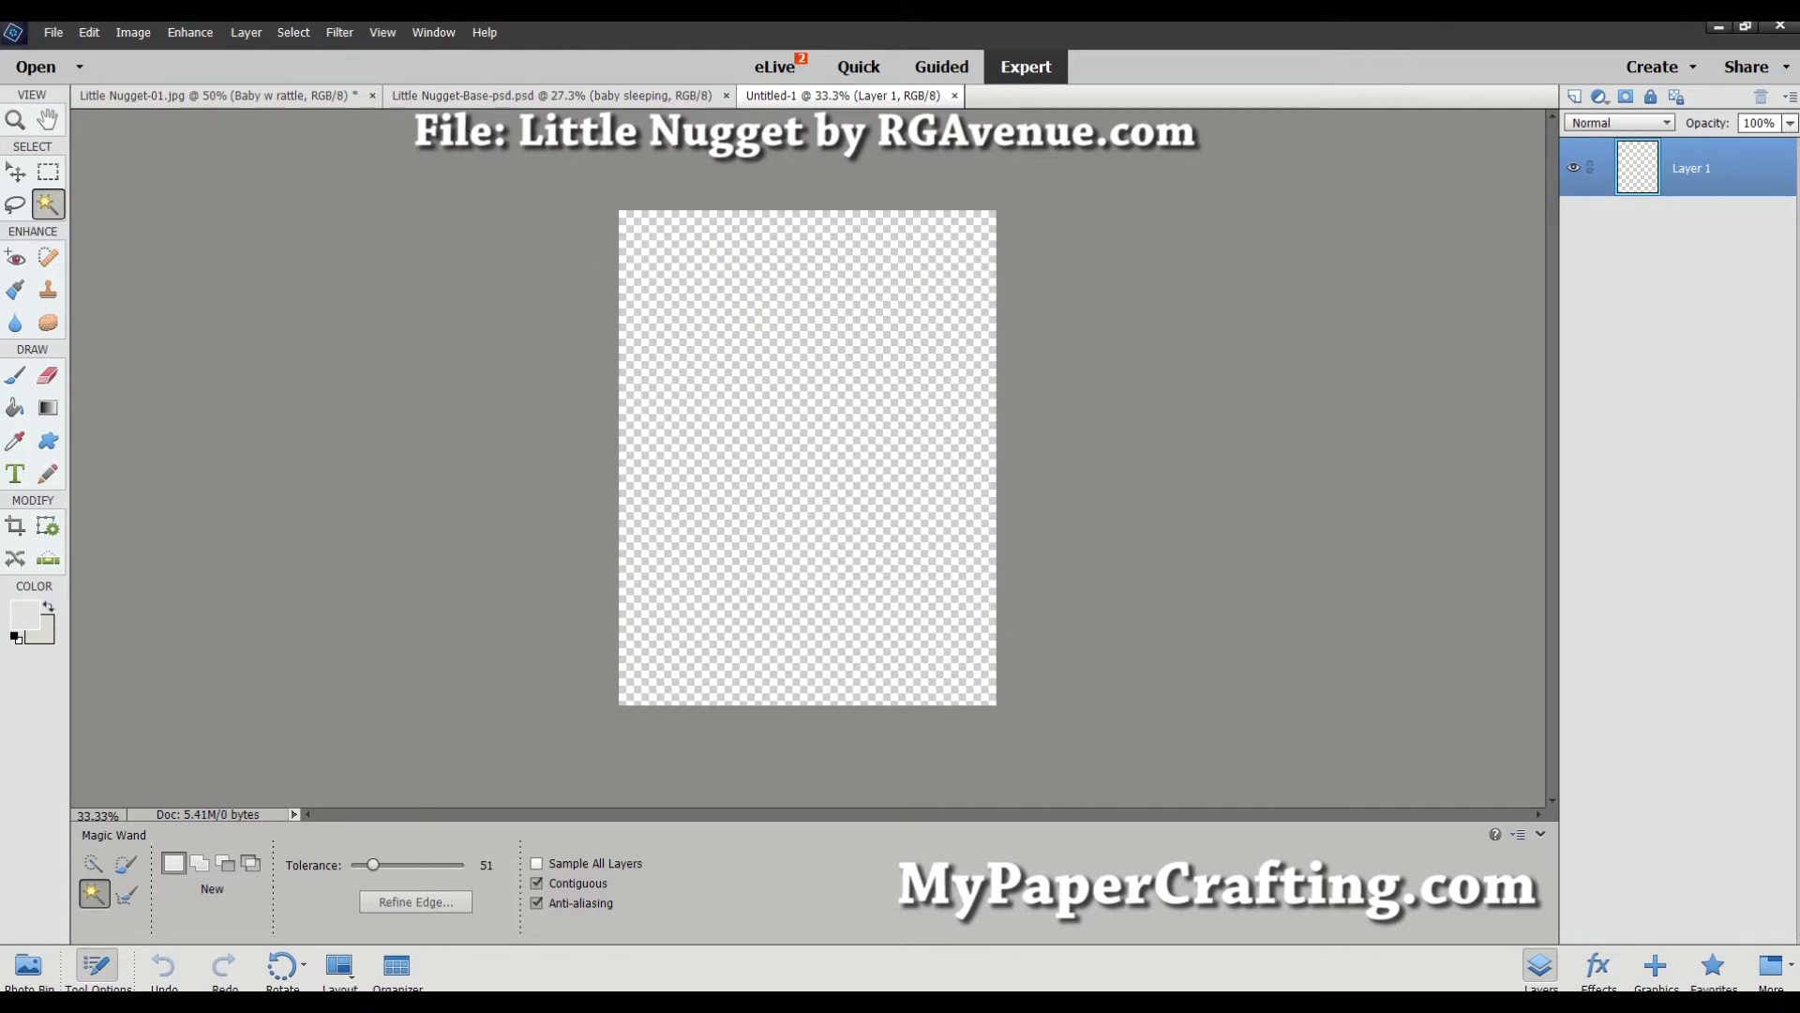
# Copy the baby with the bottle from Little Nugget-Base-psd.psd into the Untitled-1 document.
pyautogui.click(470, 95)
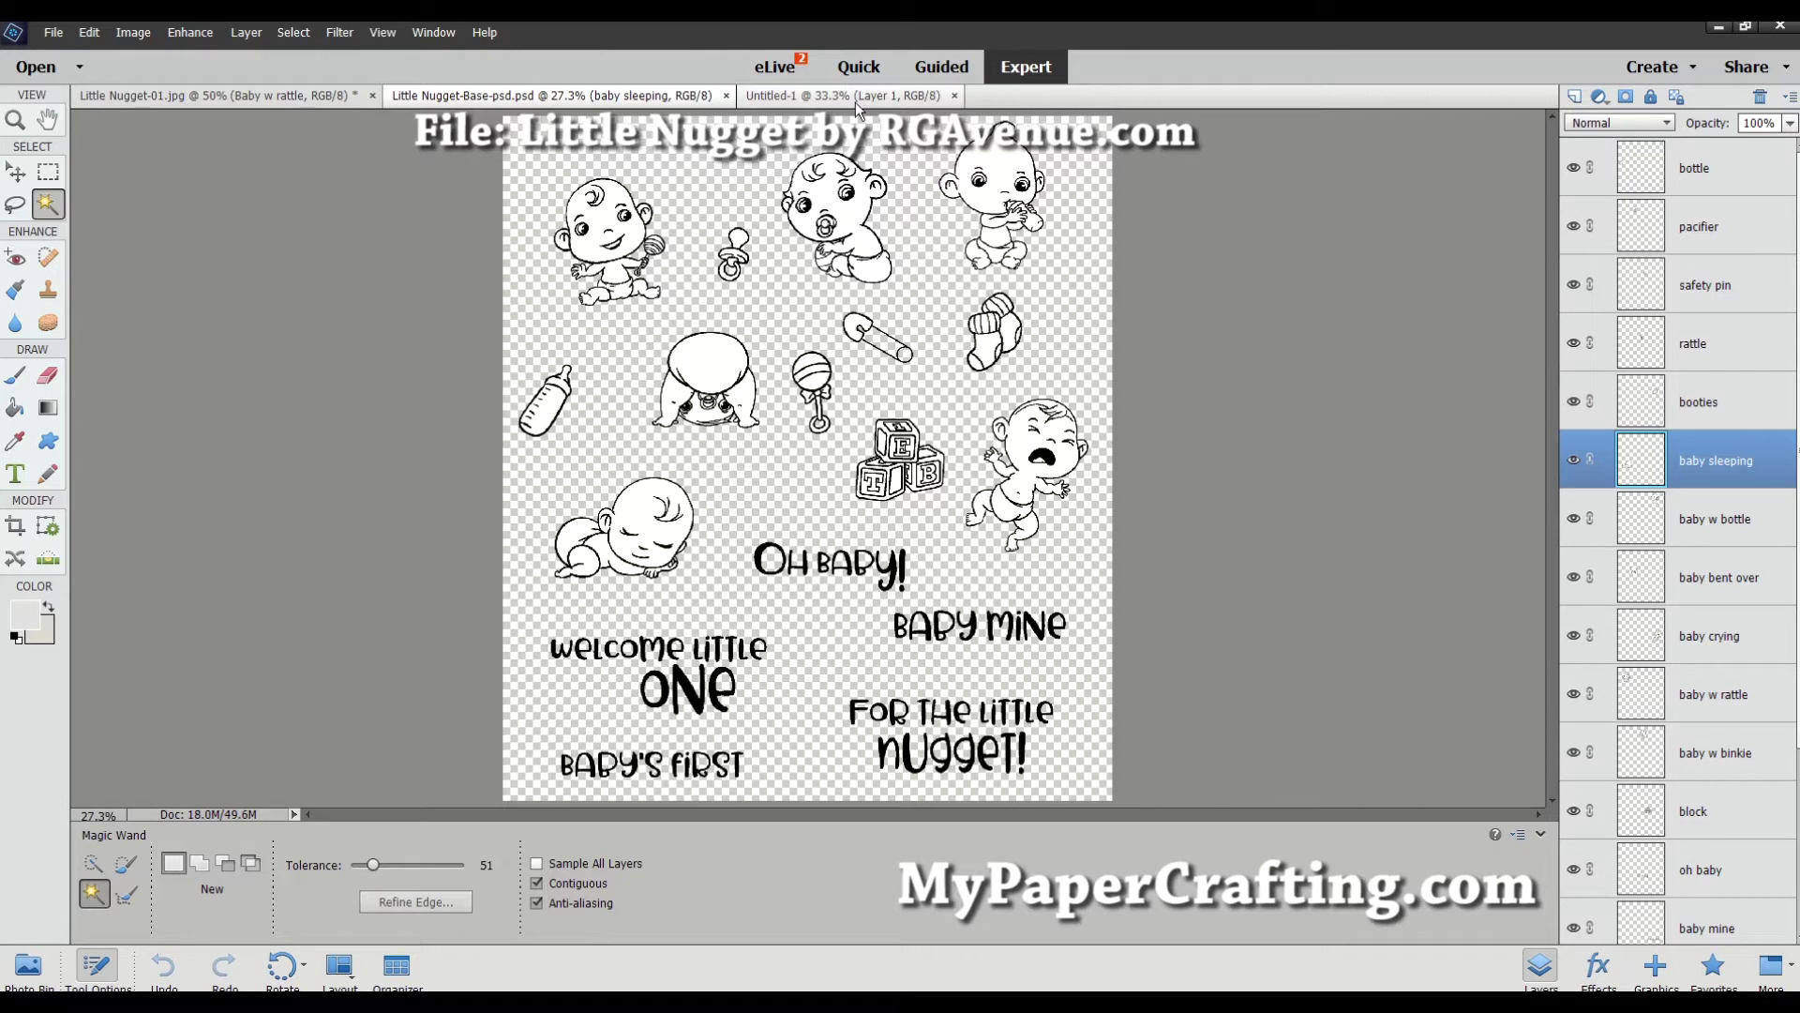
pyautogui.click(14, 174)
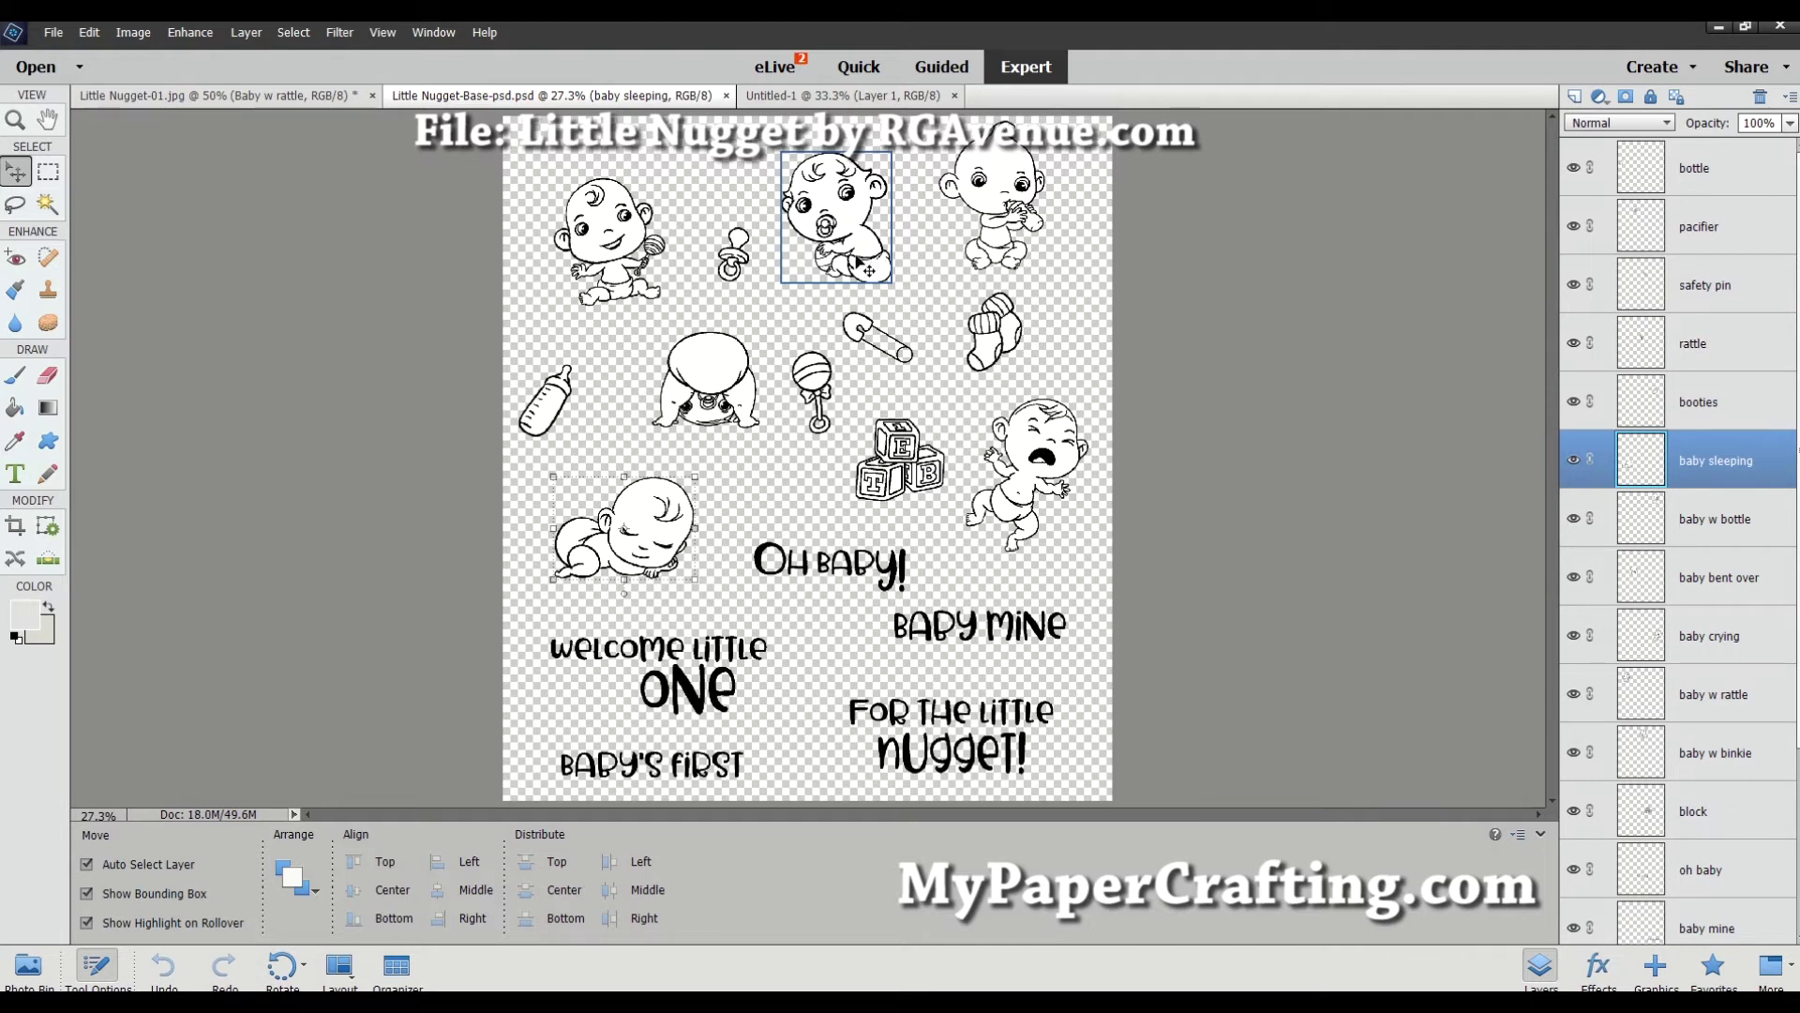
pyautogui.click(994, 201)
pyautogui.moveTo(994, 202); pyautogui.dragTo(844, 474)
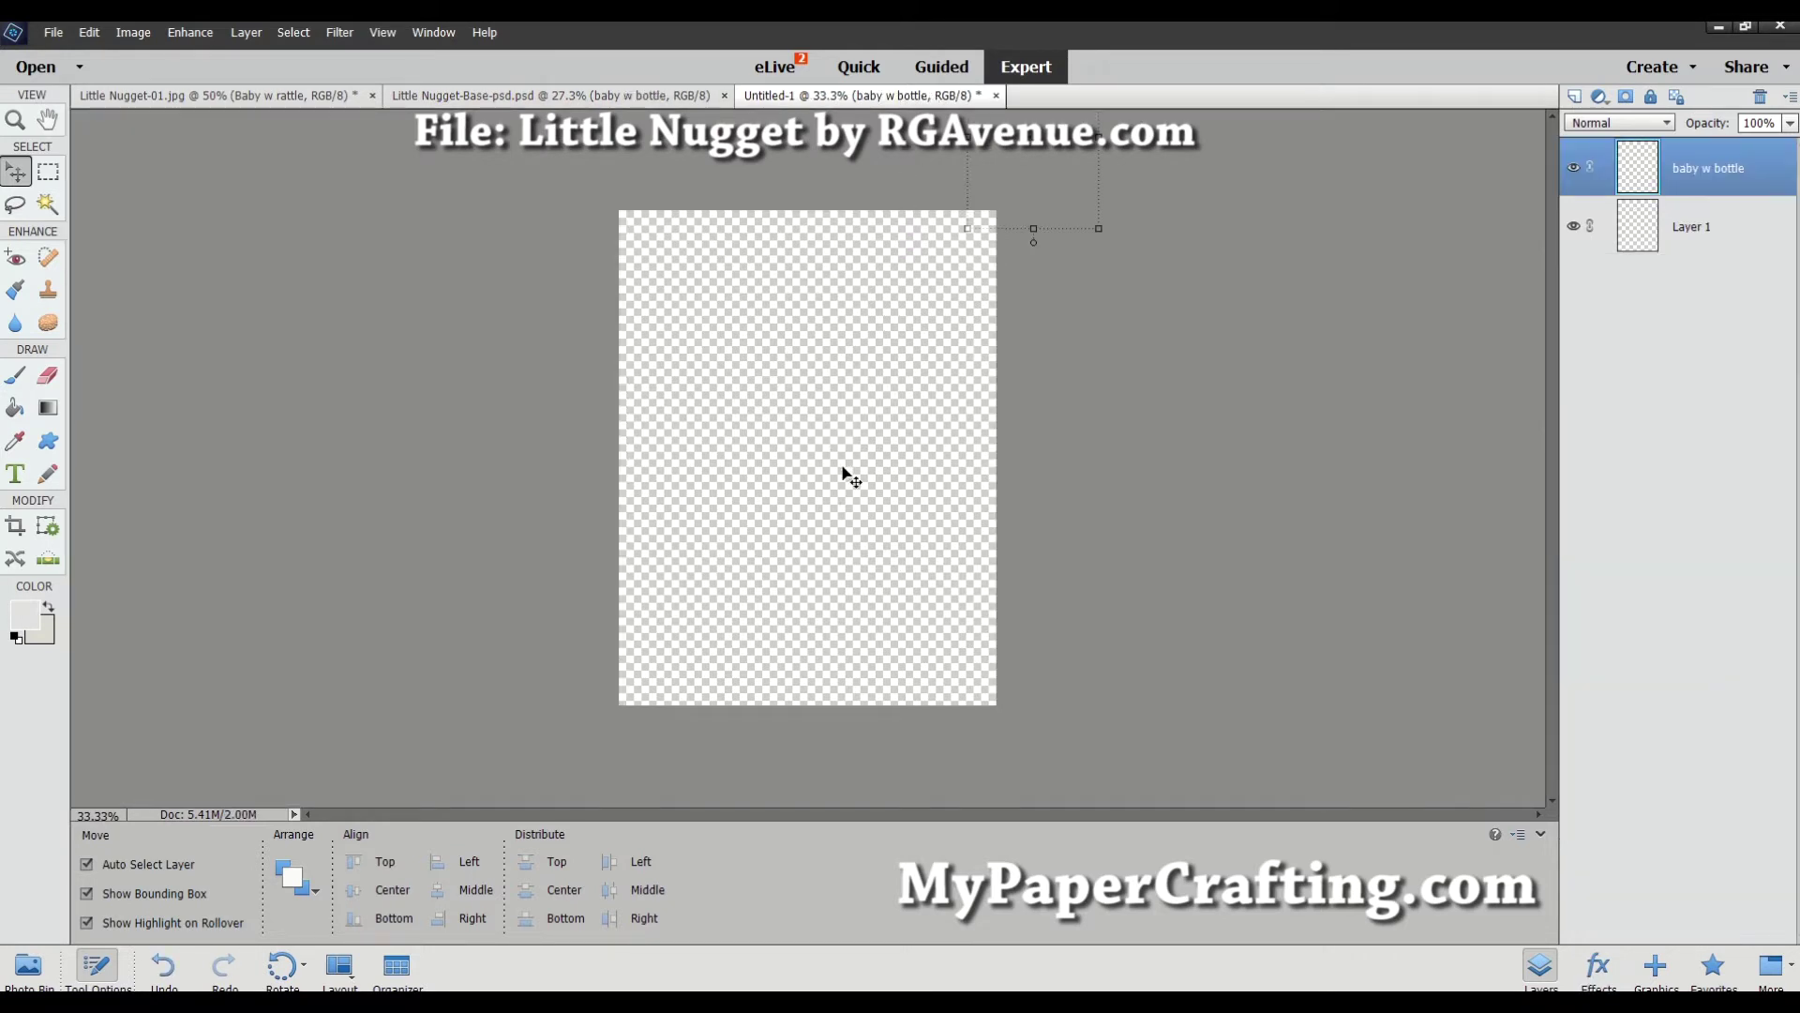
# Move the baby with the bottle onto the canvas, centred horizontally and slightly above the middle.
pyautogui.moveTo(981, 225); pyautogui.dragTo(923, 308)
pyautogui.hotkey('shift', 'Left')
pyautogui.hotkey('shift', 'Left')
pyautogui.hotkey('shift', 'Left')
pyautogui.hotkey('shift', 'Left')
pyautogui.hotkey('shift', 'Left')
pyautogui.hotkey('shift', 'Left')
pyautogui.hotkey('shift', 'Left')
pyautogui.hotkey('shift', 'Left')
pyautogui.hotkey('shift', 'Left')
pyautogui.hotkey('shift', 'Left')
pyautogui.hotkey('shift', 'Left')
pyautogui.hotkey('shift', 'Left')
pyautogui.hotkey('shift', 'Left')
pyautogui.moveTo(973, 222); pyautogui.dragTo(790, 508)
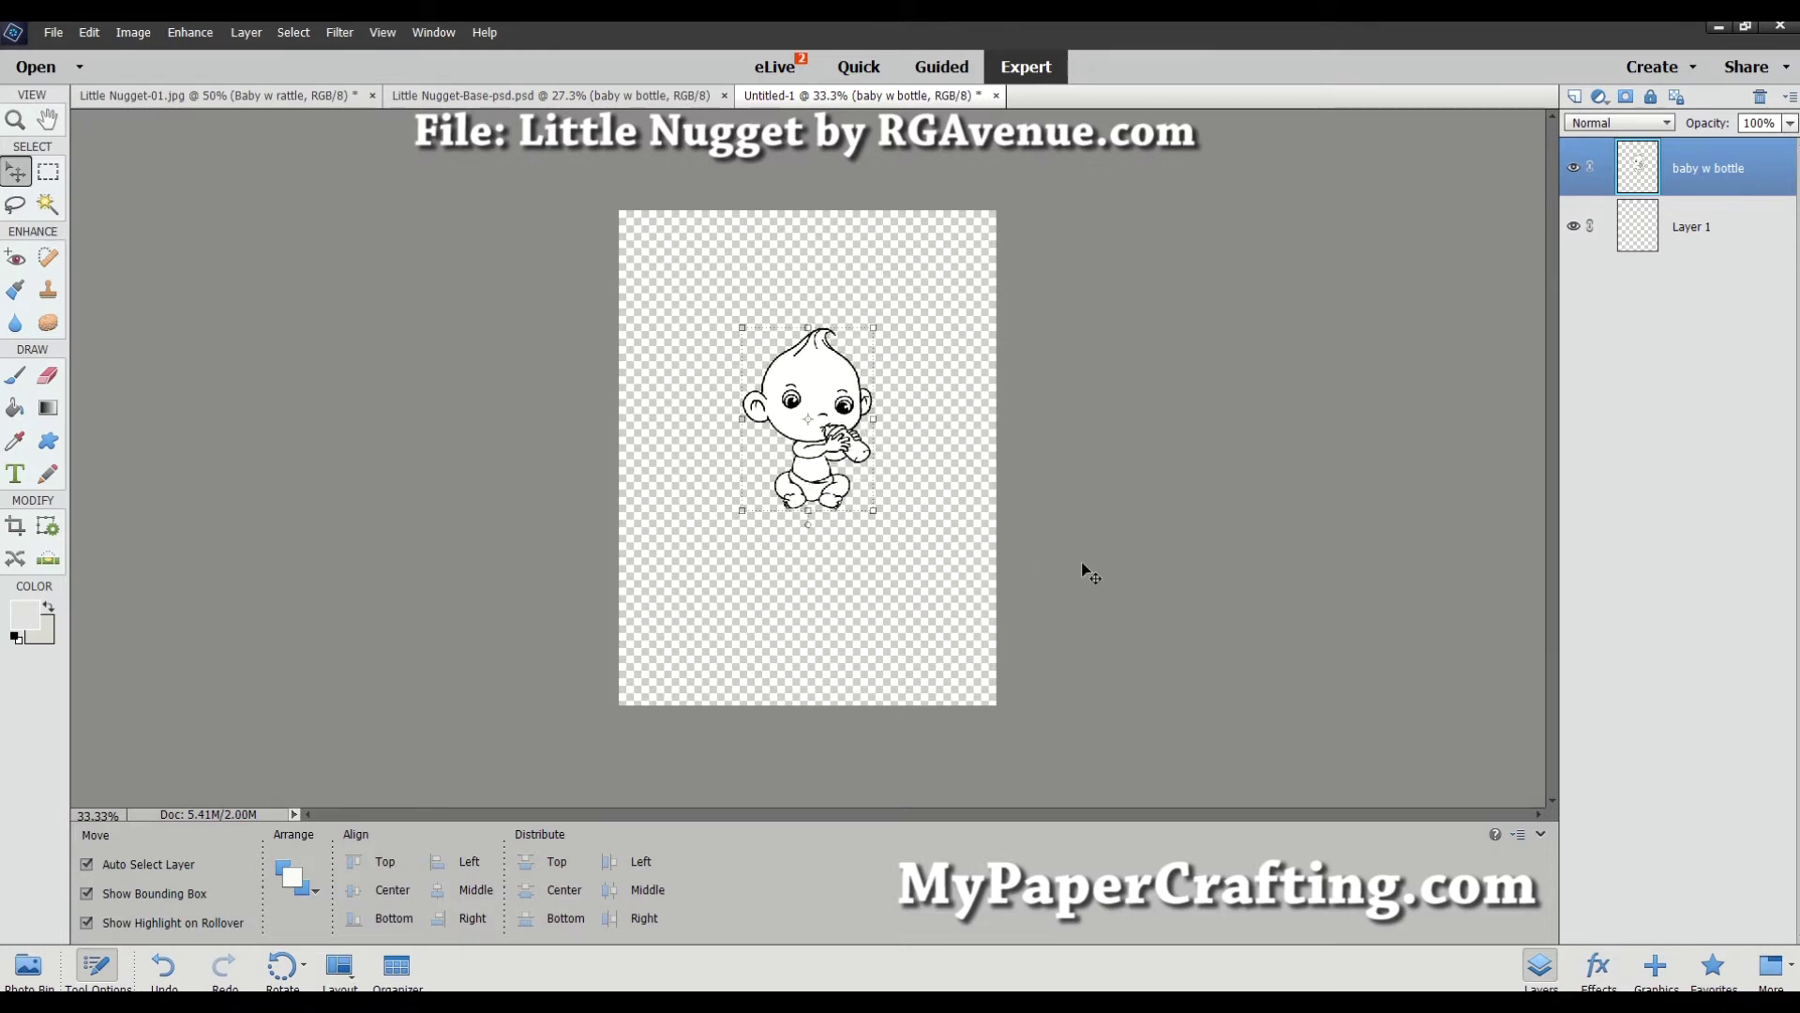
# Copy the block and rattle layers together from Little Nugget-Base-psd.psd into Untitled-1, with the rattle left of the baby and blocks below.
pyautogui.click(547, 93)
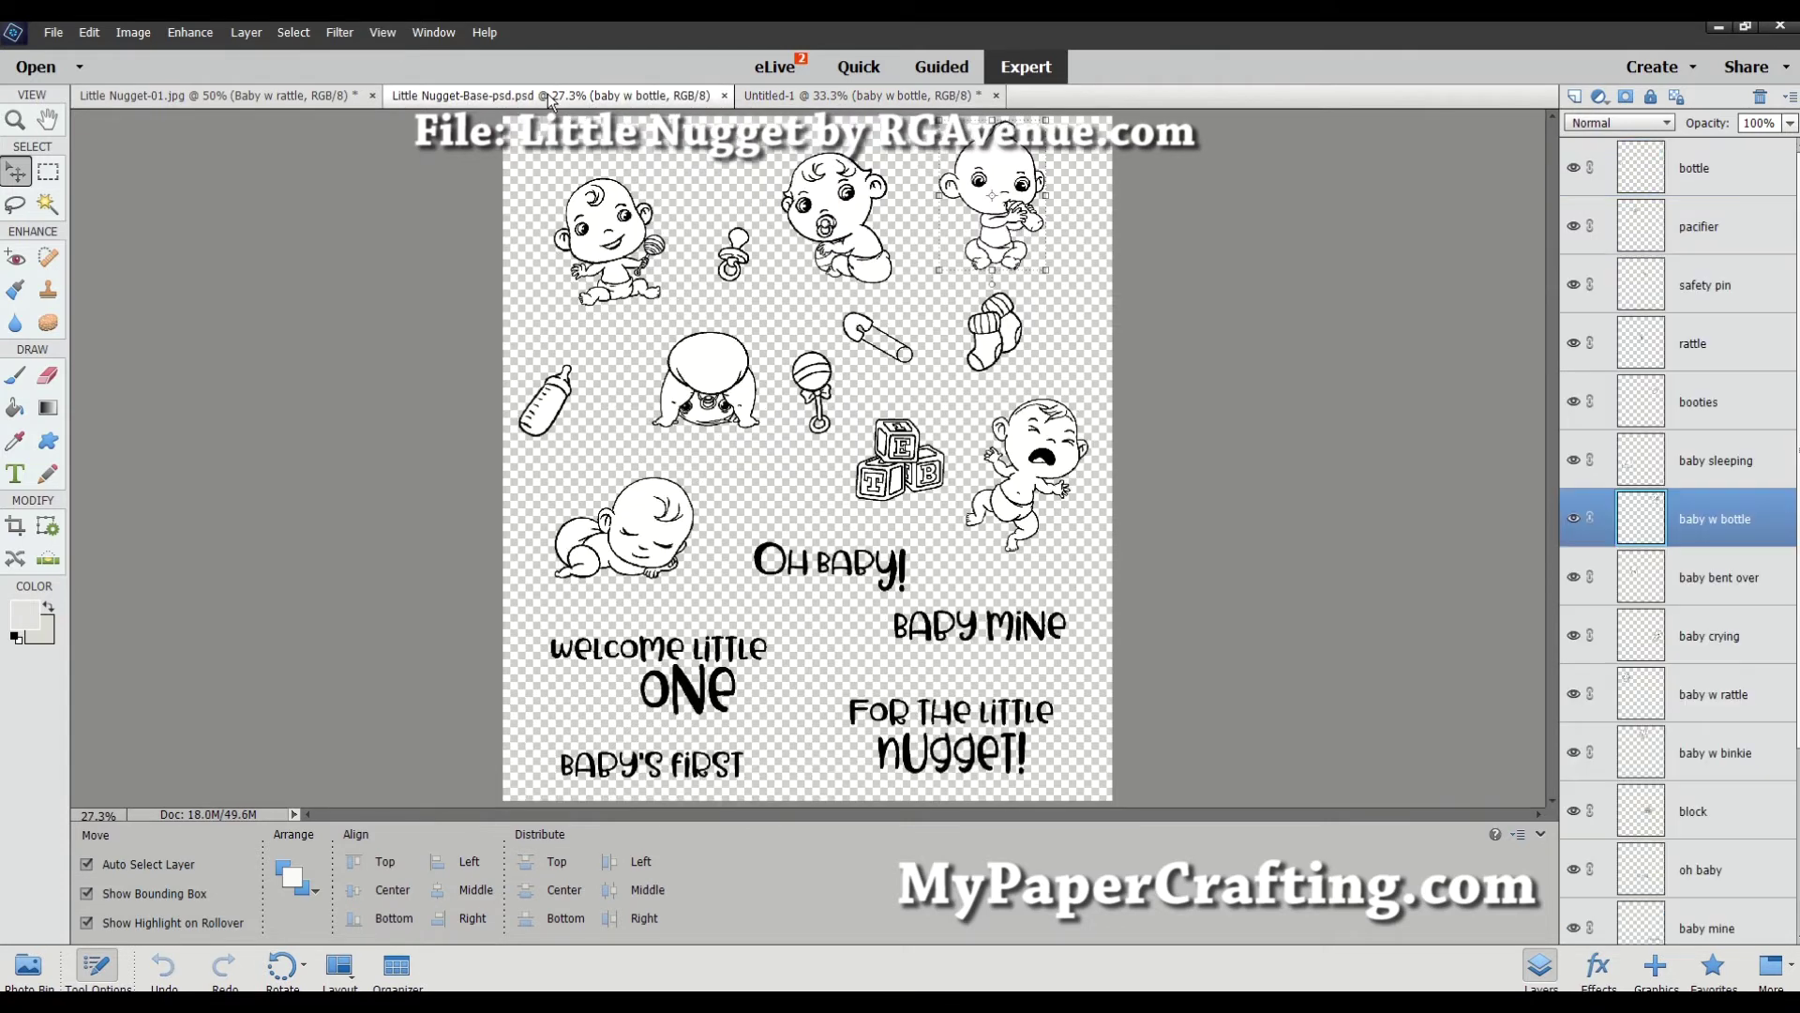
pyautogui.click(911, 473)
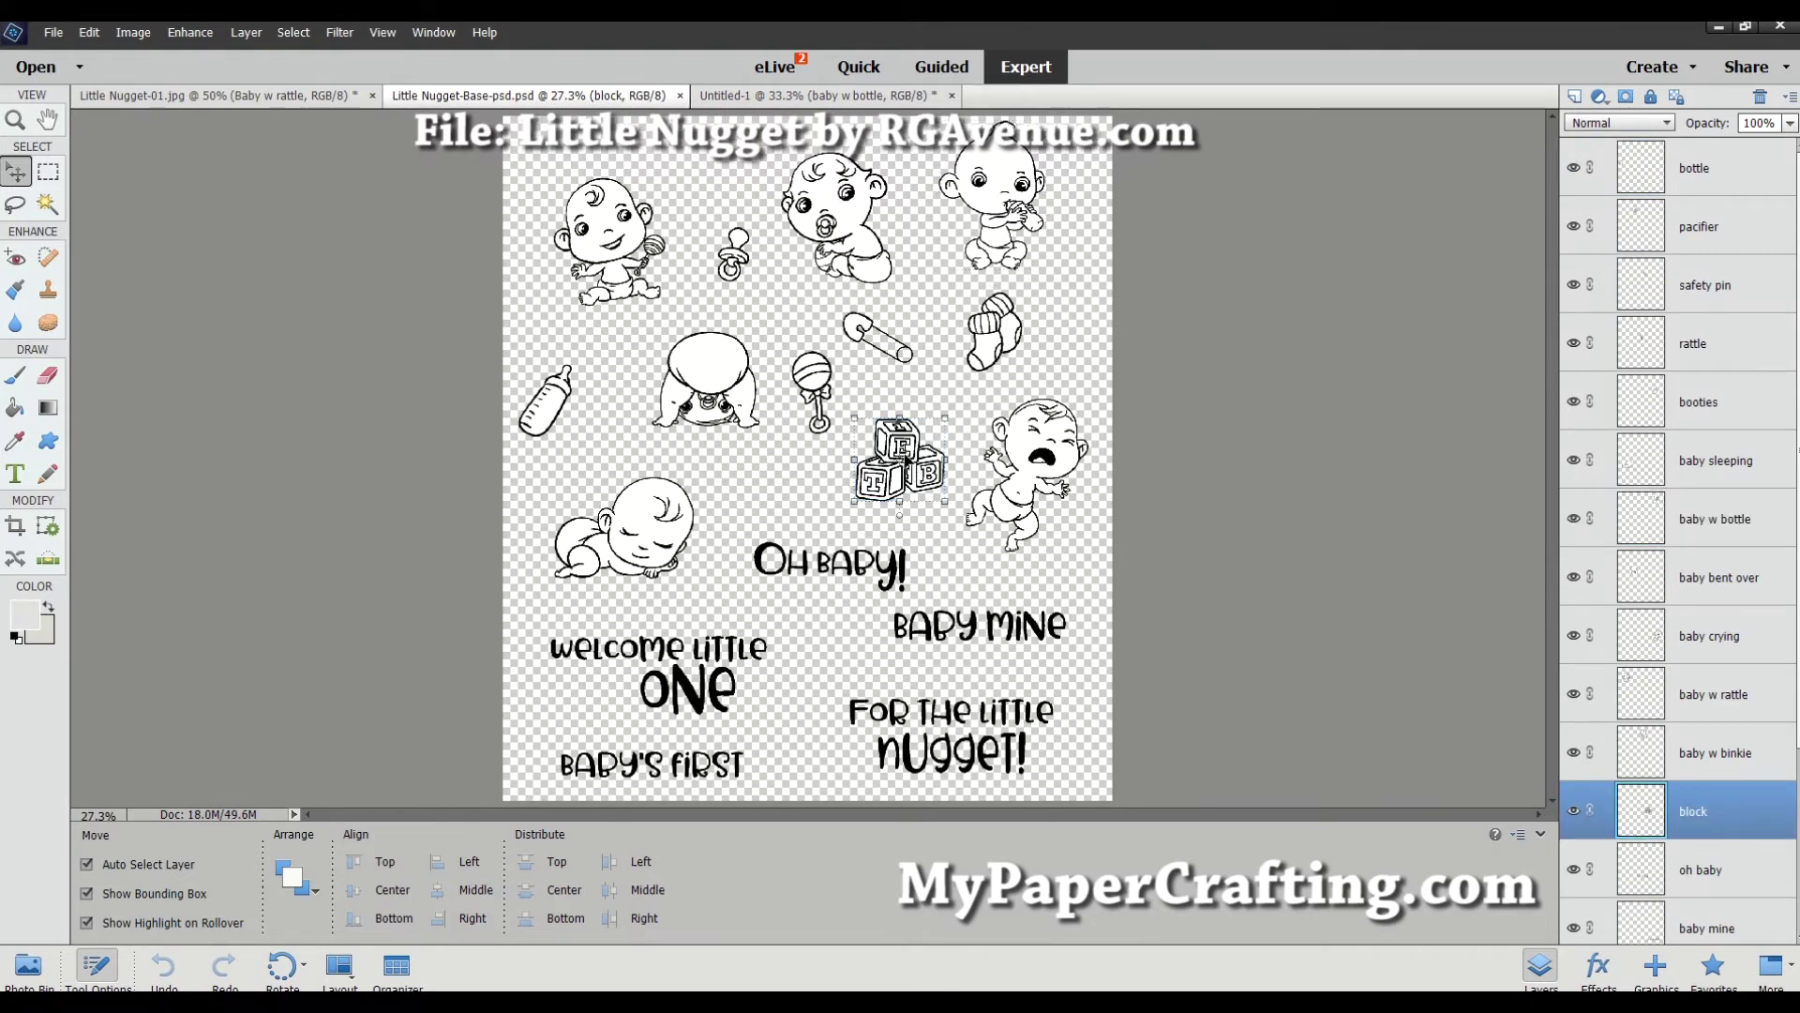
pyautogui.keyDown('shift'); pyautogui.click(819, 386); pyautogui.keyUp('shift')
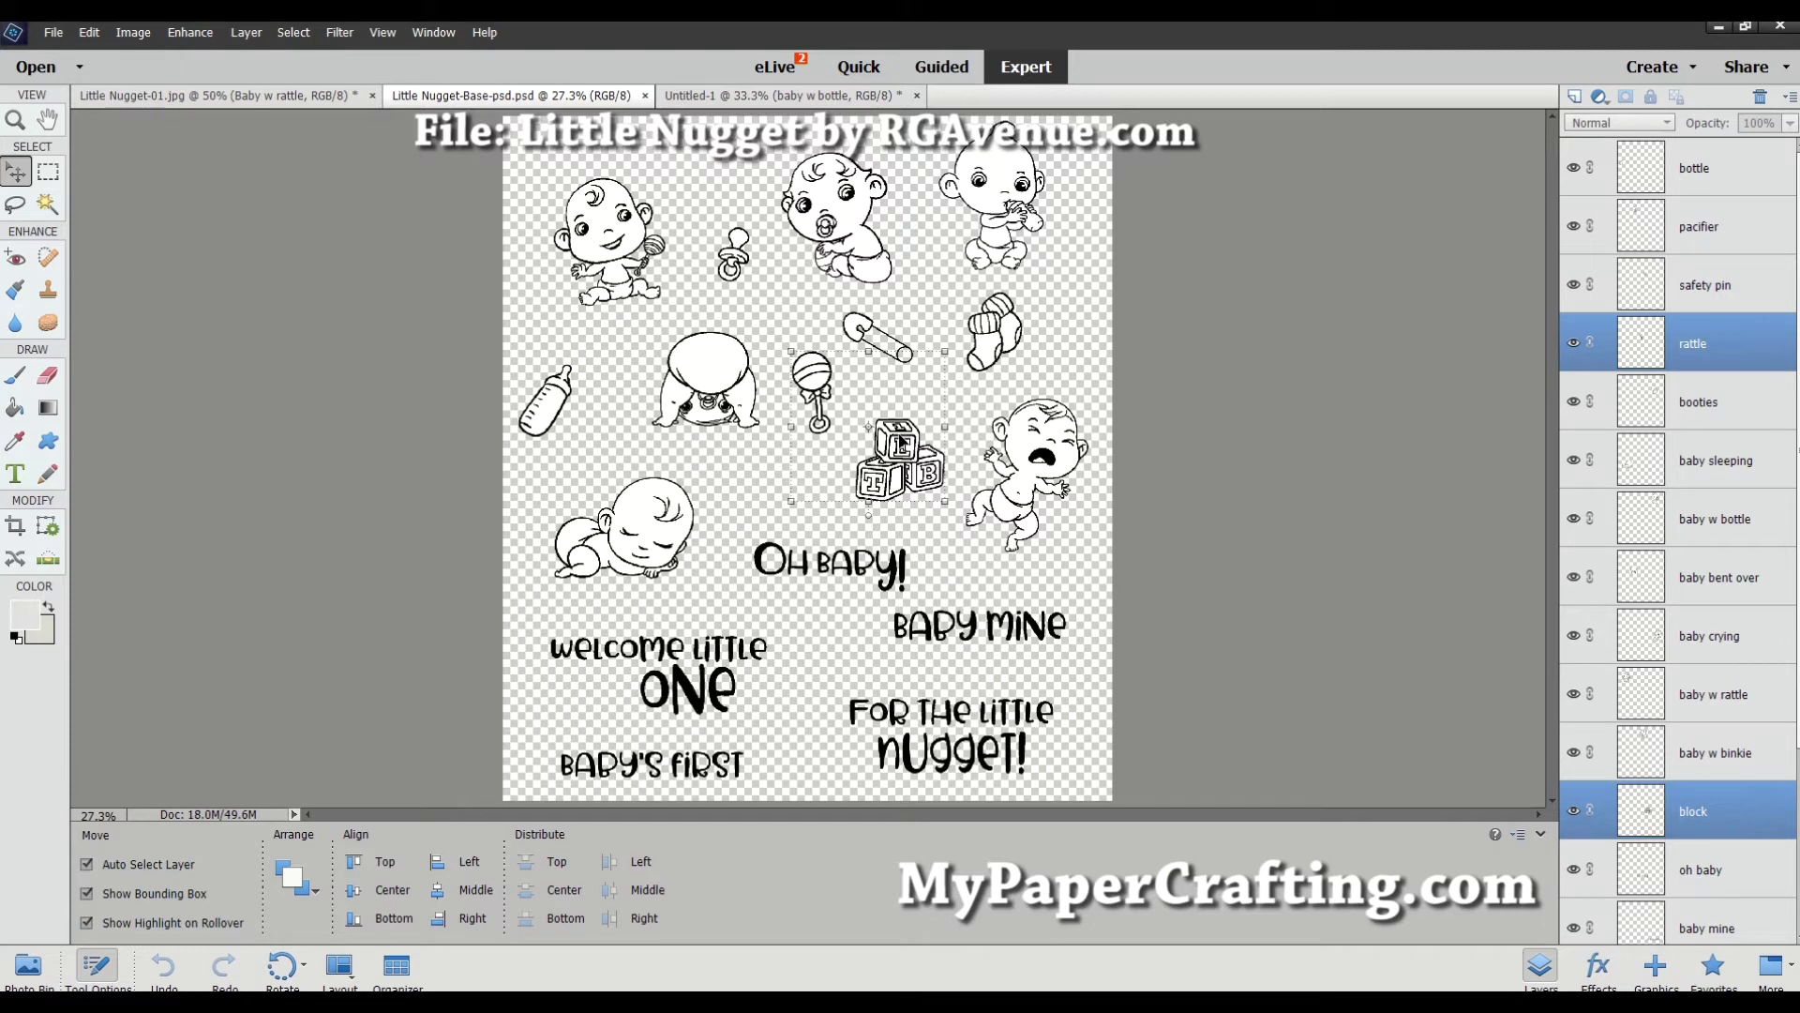
pyautogui.click(771, 492)
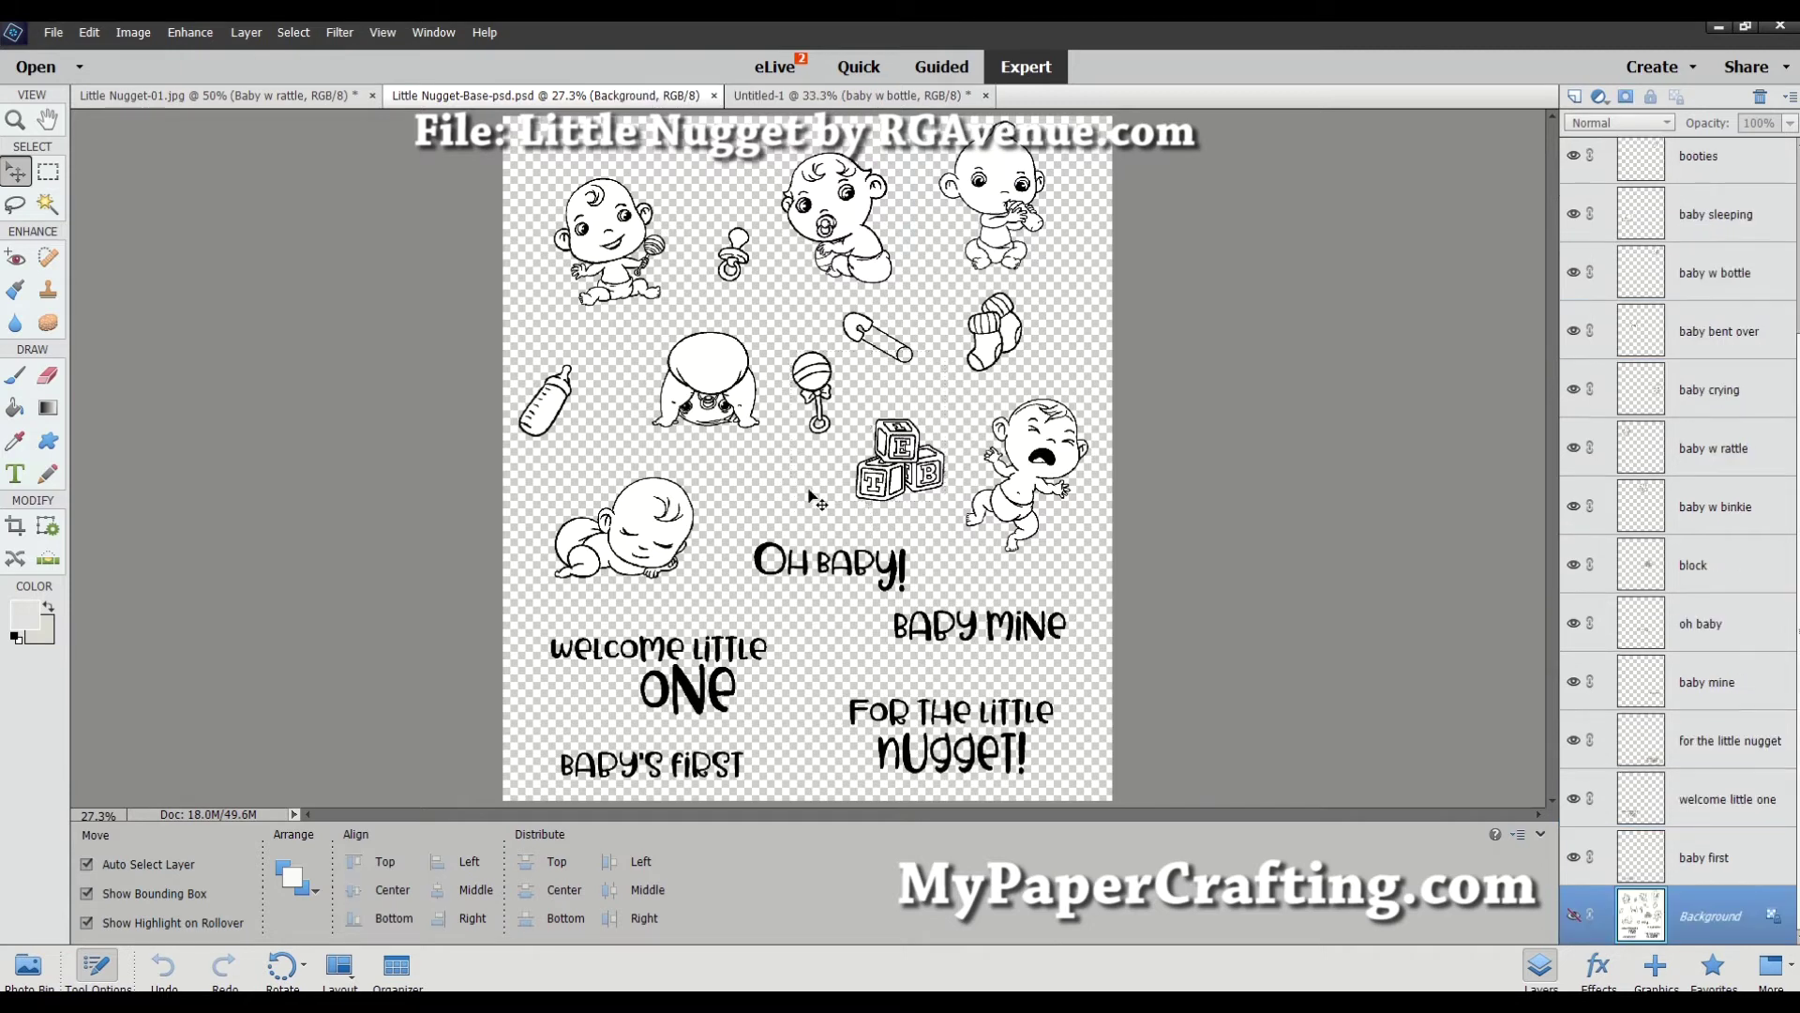
pyautogui.click(898, 453)
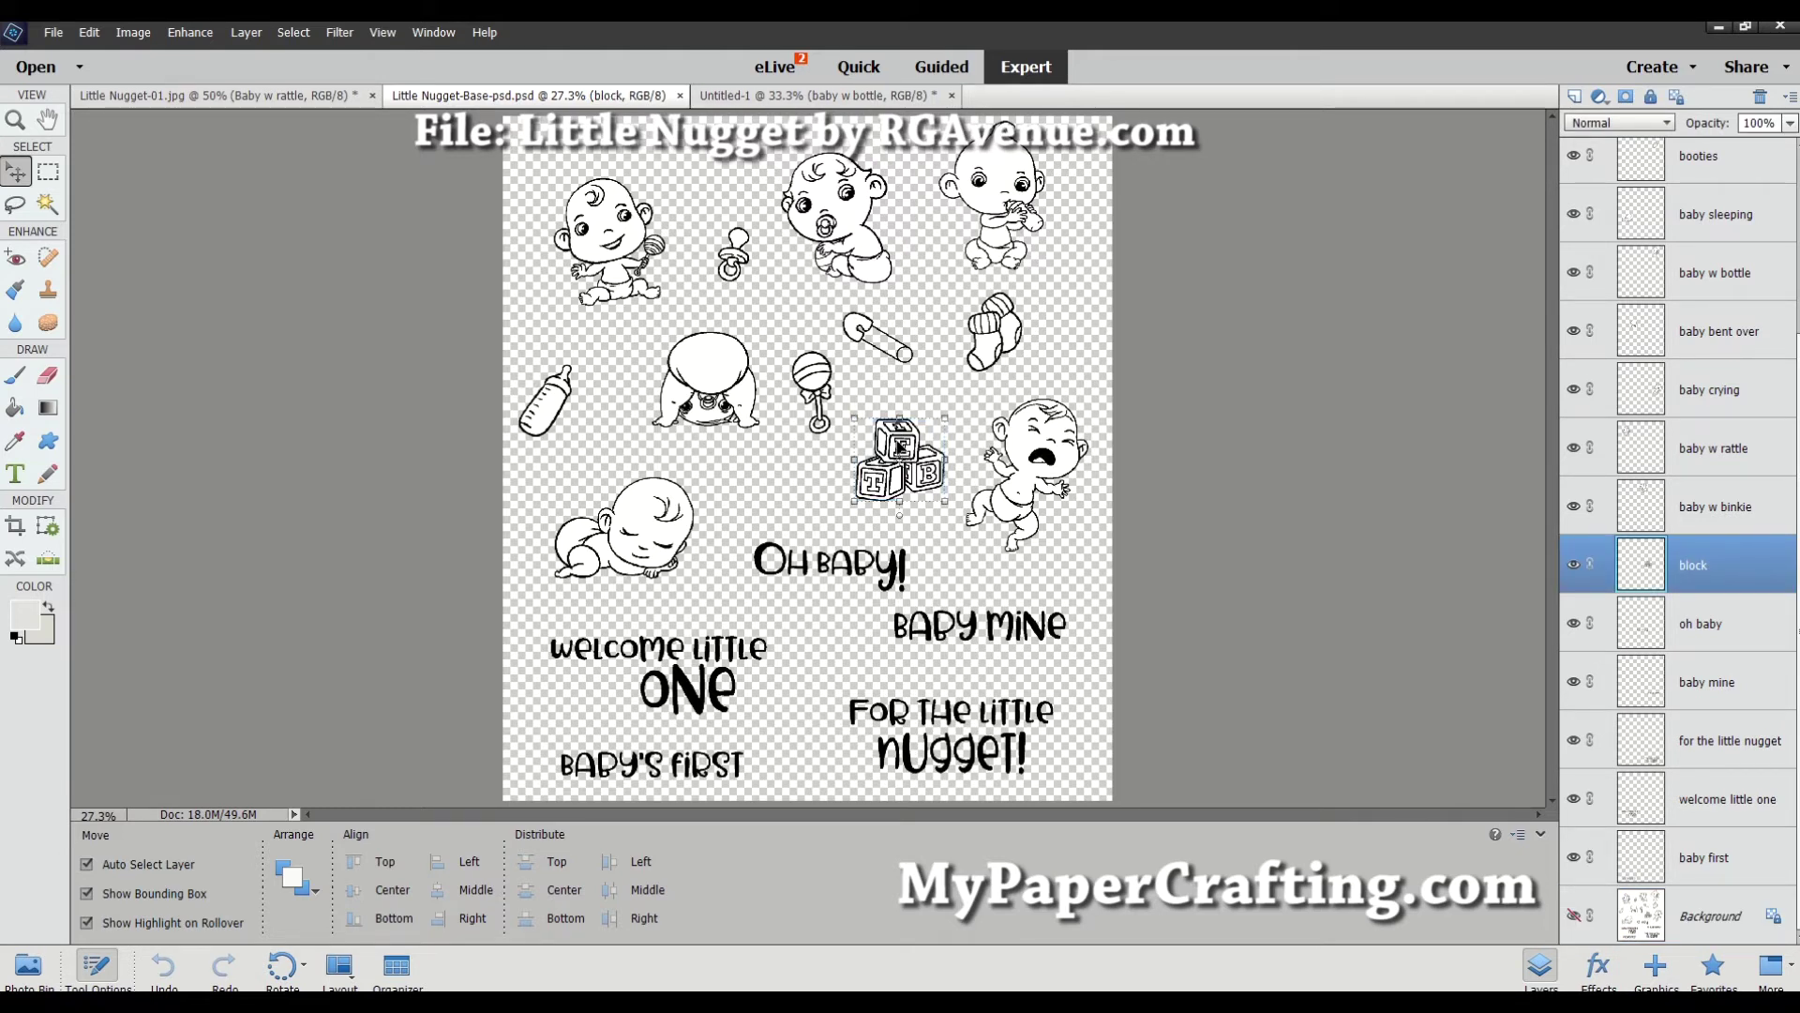
pyautogui.keyDown('shift'); pyautogui.click(818, 384); pyautogui.keyUp('shift')
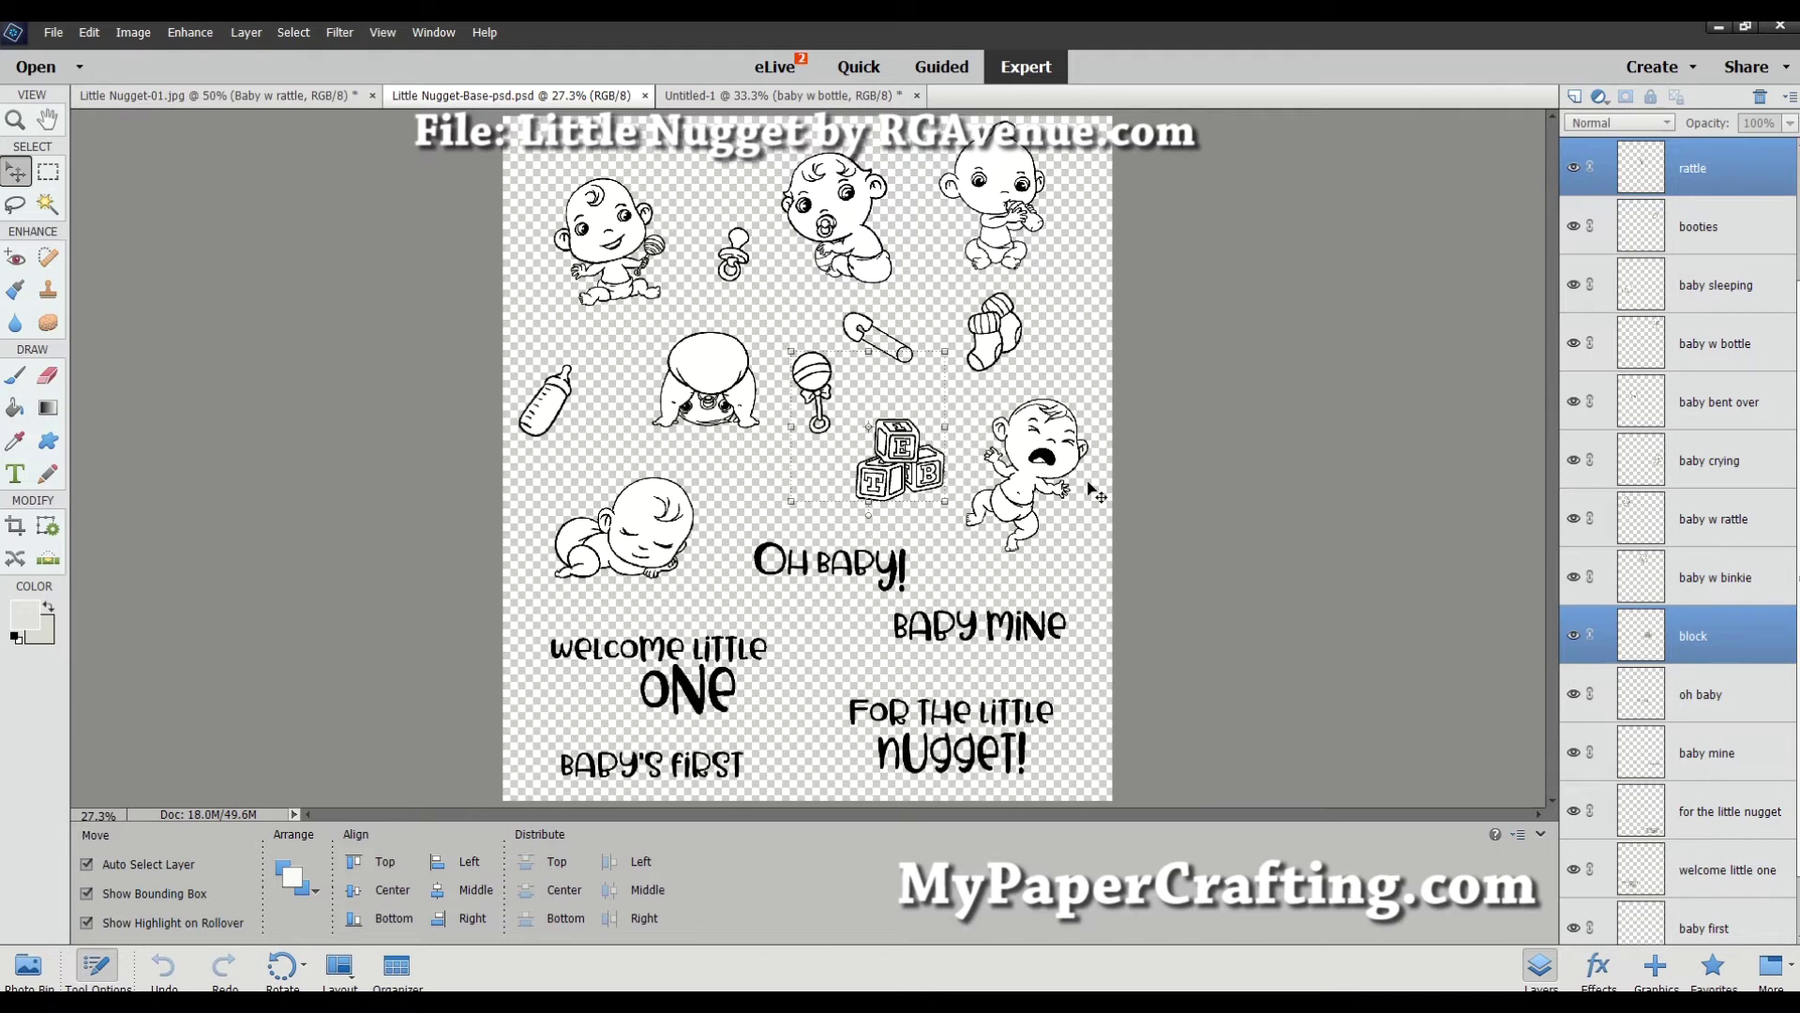
pyautogui.moveTo(907, 455); pyautogui.dragTo(852, 559)
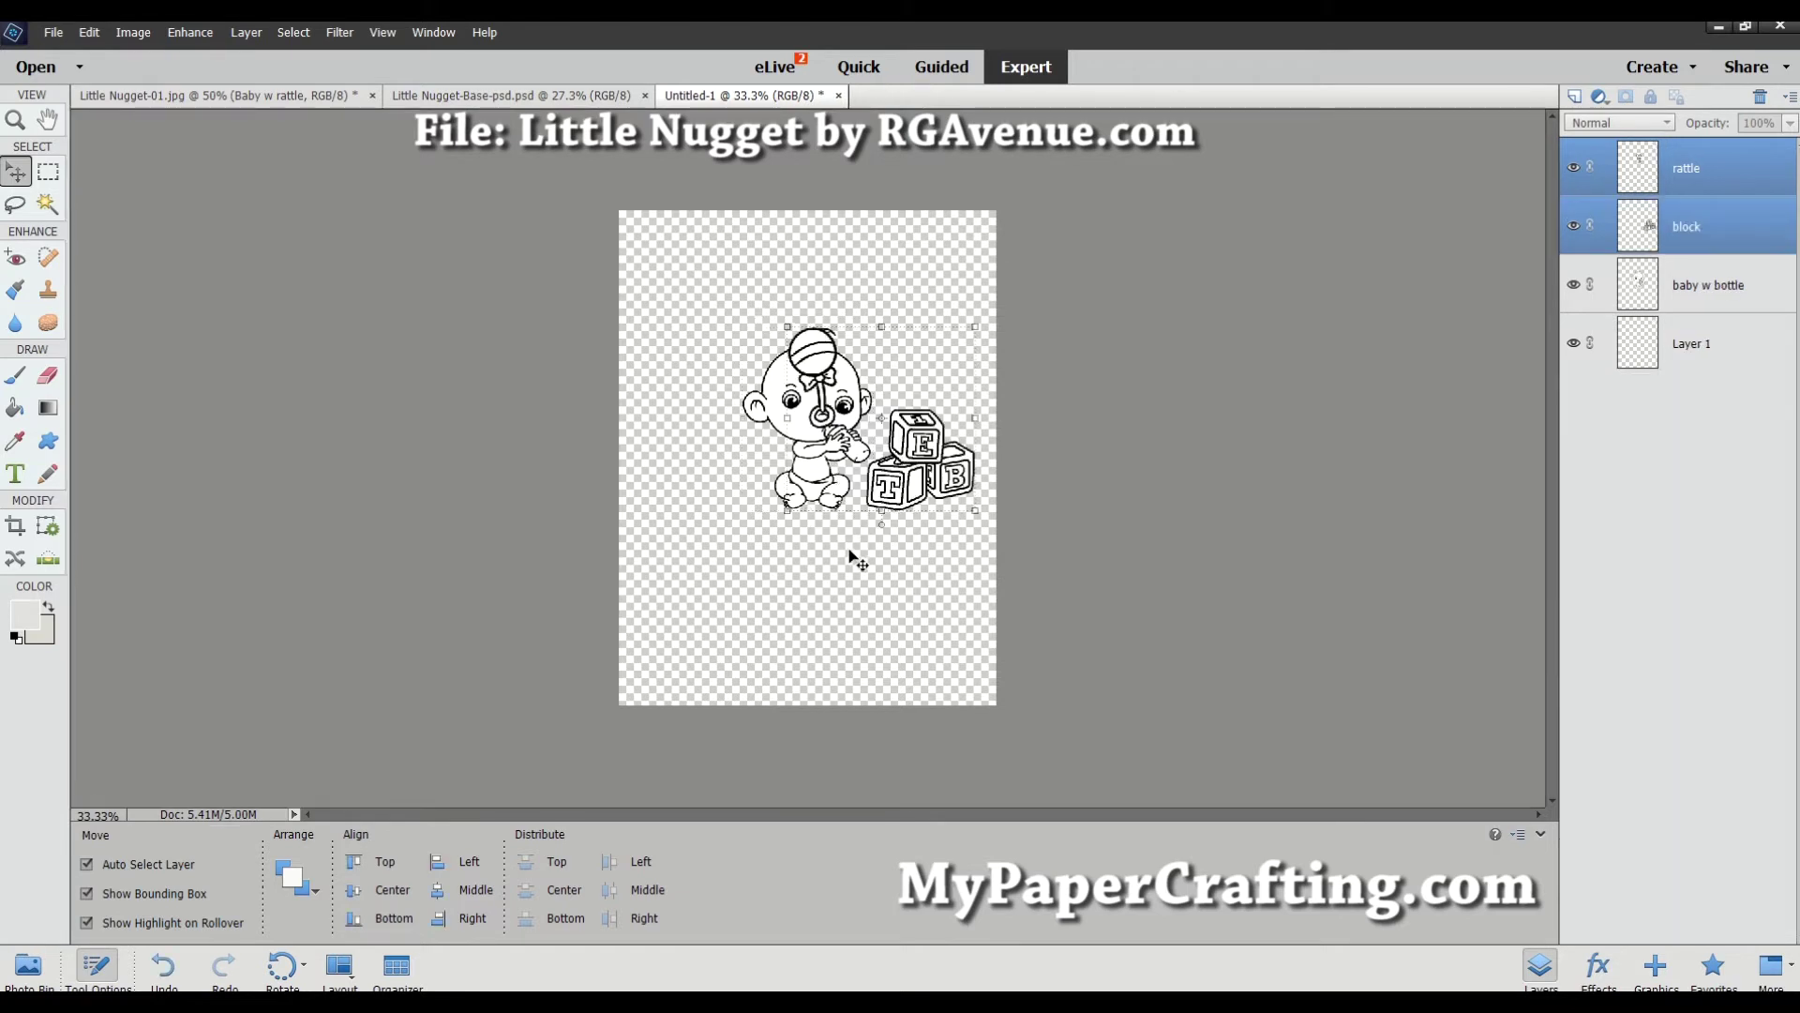
pyautogui.moveTo(924, 467); pyautogui.dragTo(850, 544)
pyautogui.click(914, 629)
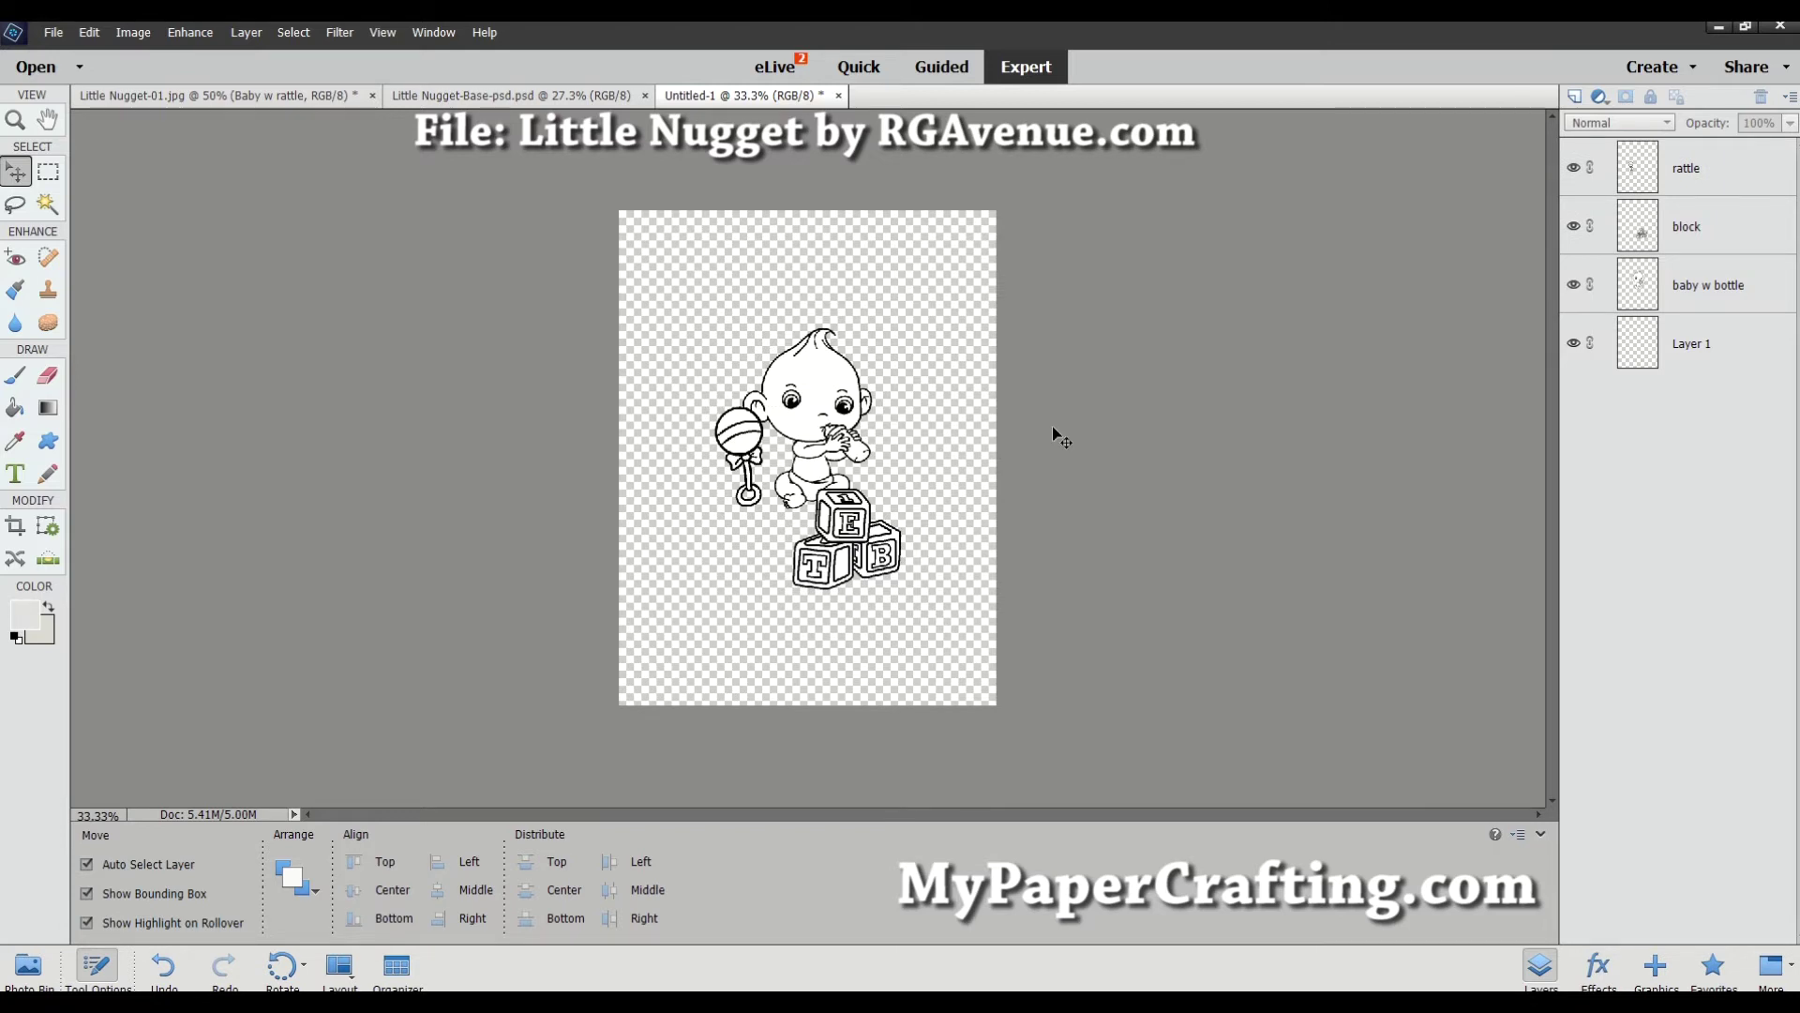
# Reposition the blocks over the right side of the baby's body and the rattle against the baby's left side.
pyautogui.hotkey('ctrl', '=')
pyautogui.hotkey('ctrl', '=')
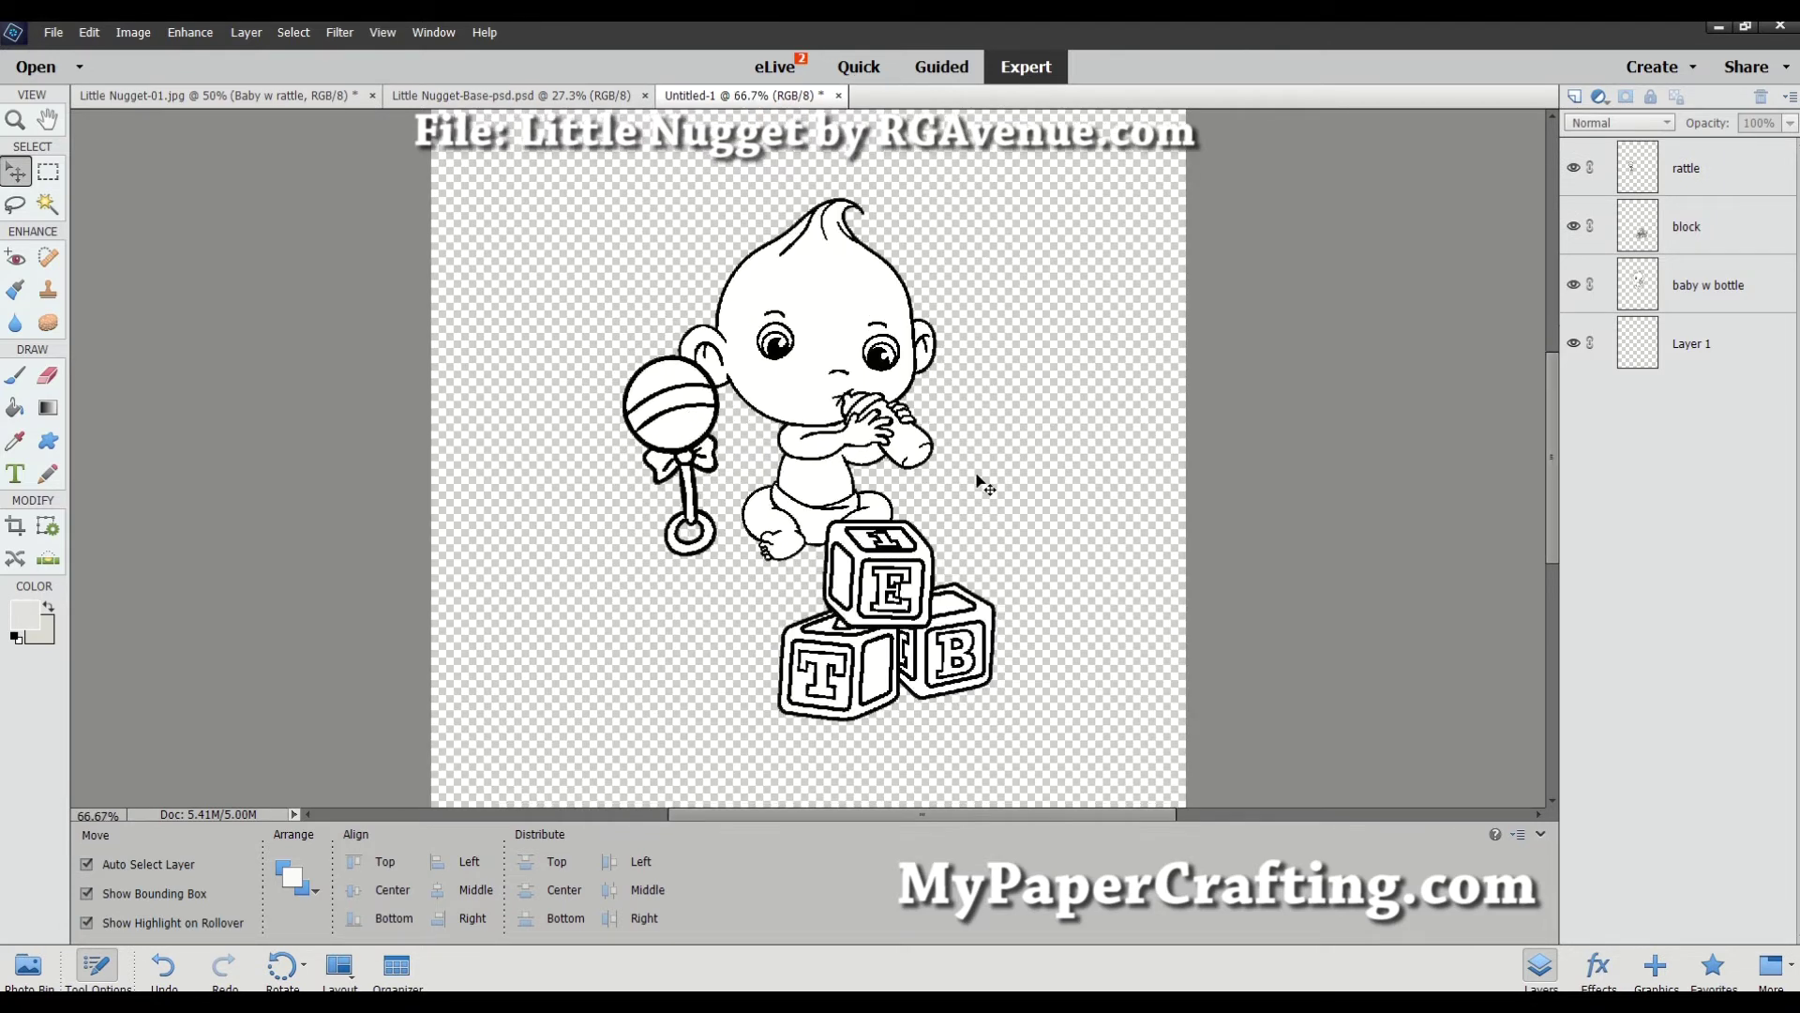
pyautogui.moveTo(916, 633); pyautogui.dragTo(847, 398)
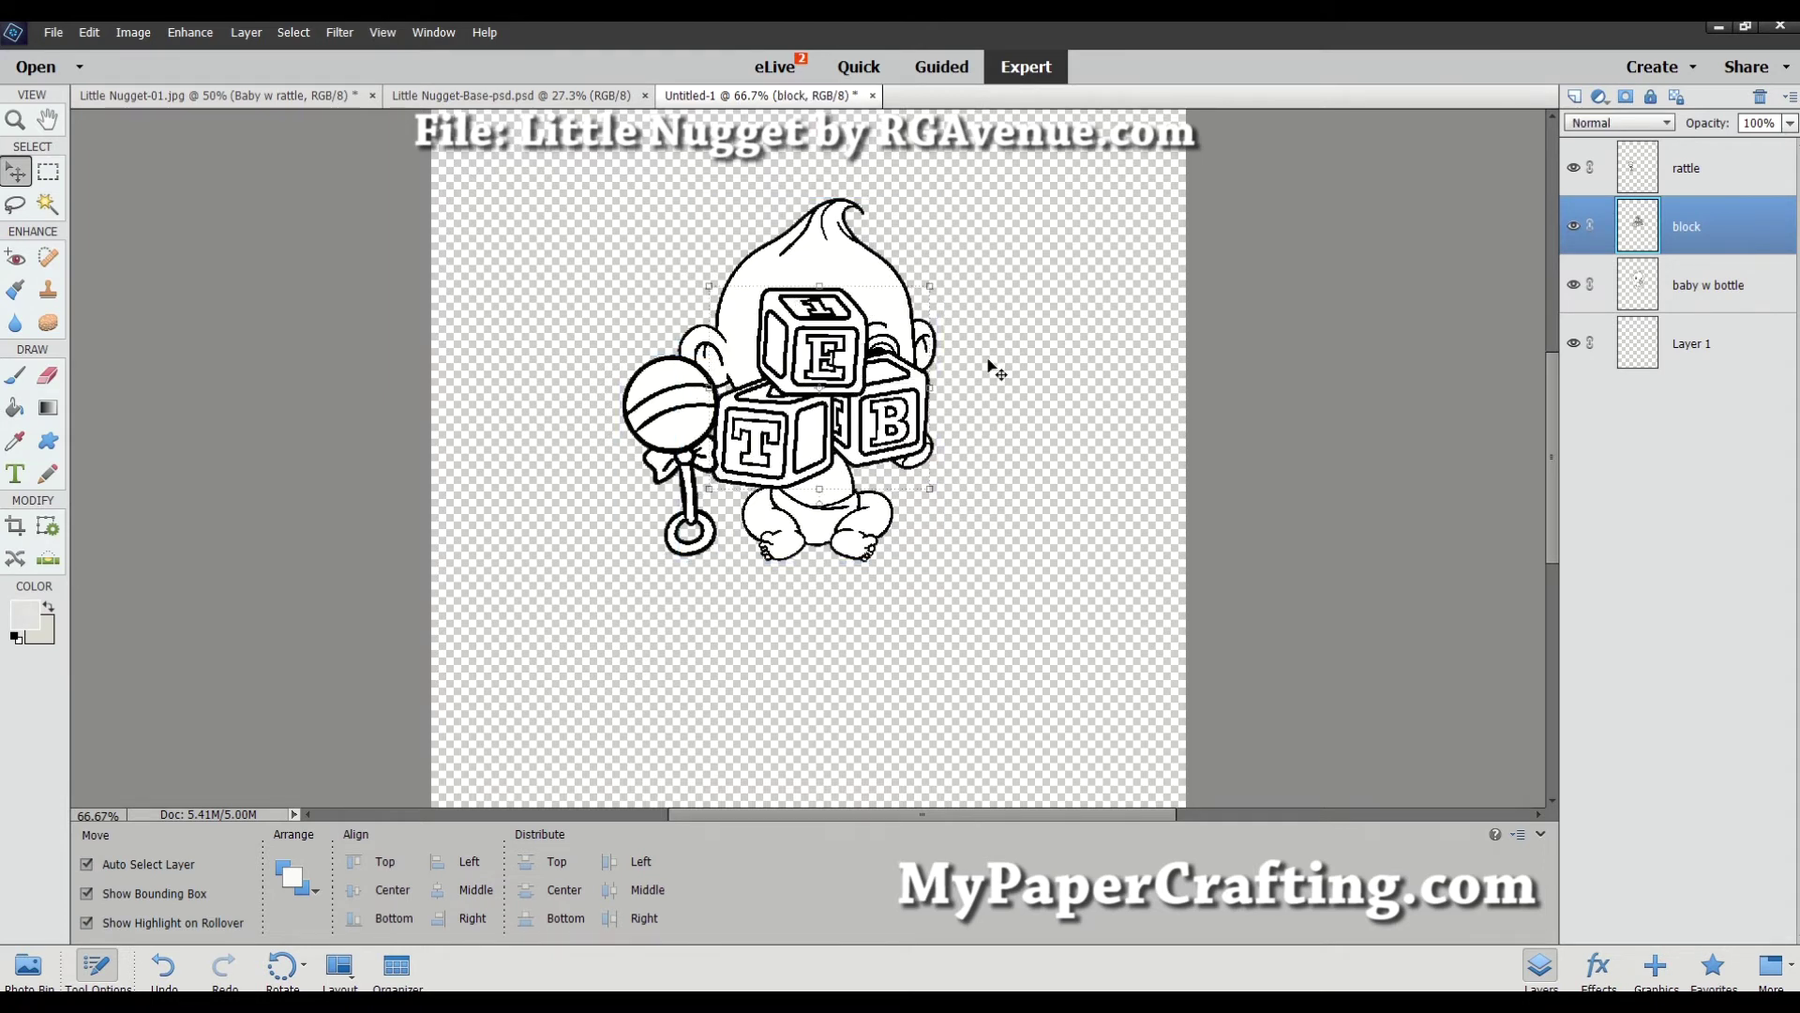
pyautogui.moveTo(687, 413)
pyautogui.mouseDown()
pyautogui.moveTo(741, 300)
pyautogui.moveTo(682, 315)
pyautogui.moveTo(699, 392)
pyautogui.moveTo(716, 396)
pyautogui.mouseUp()
pyautogui.moveTo(841, 410); pyautogui.dragTo(877, 434)
pyautogui.moveTo(696, 403); pyautogui.dragTo(696, 416)
pyautogui.moveTo(867, 438); pyautogui.dragTo(912, 428)
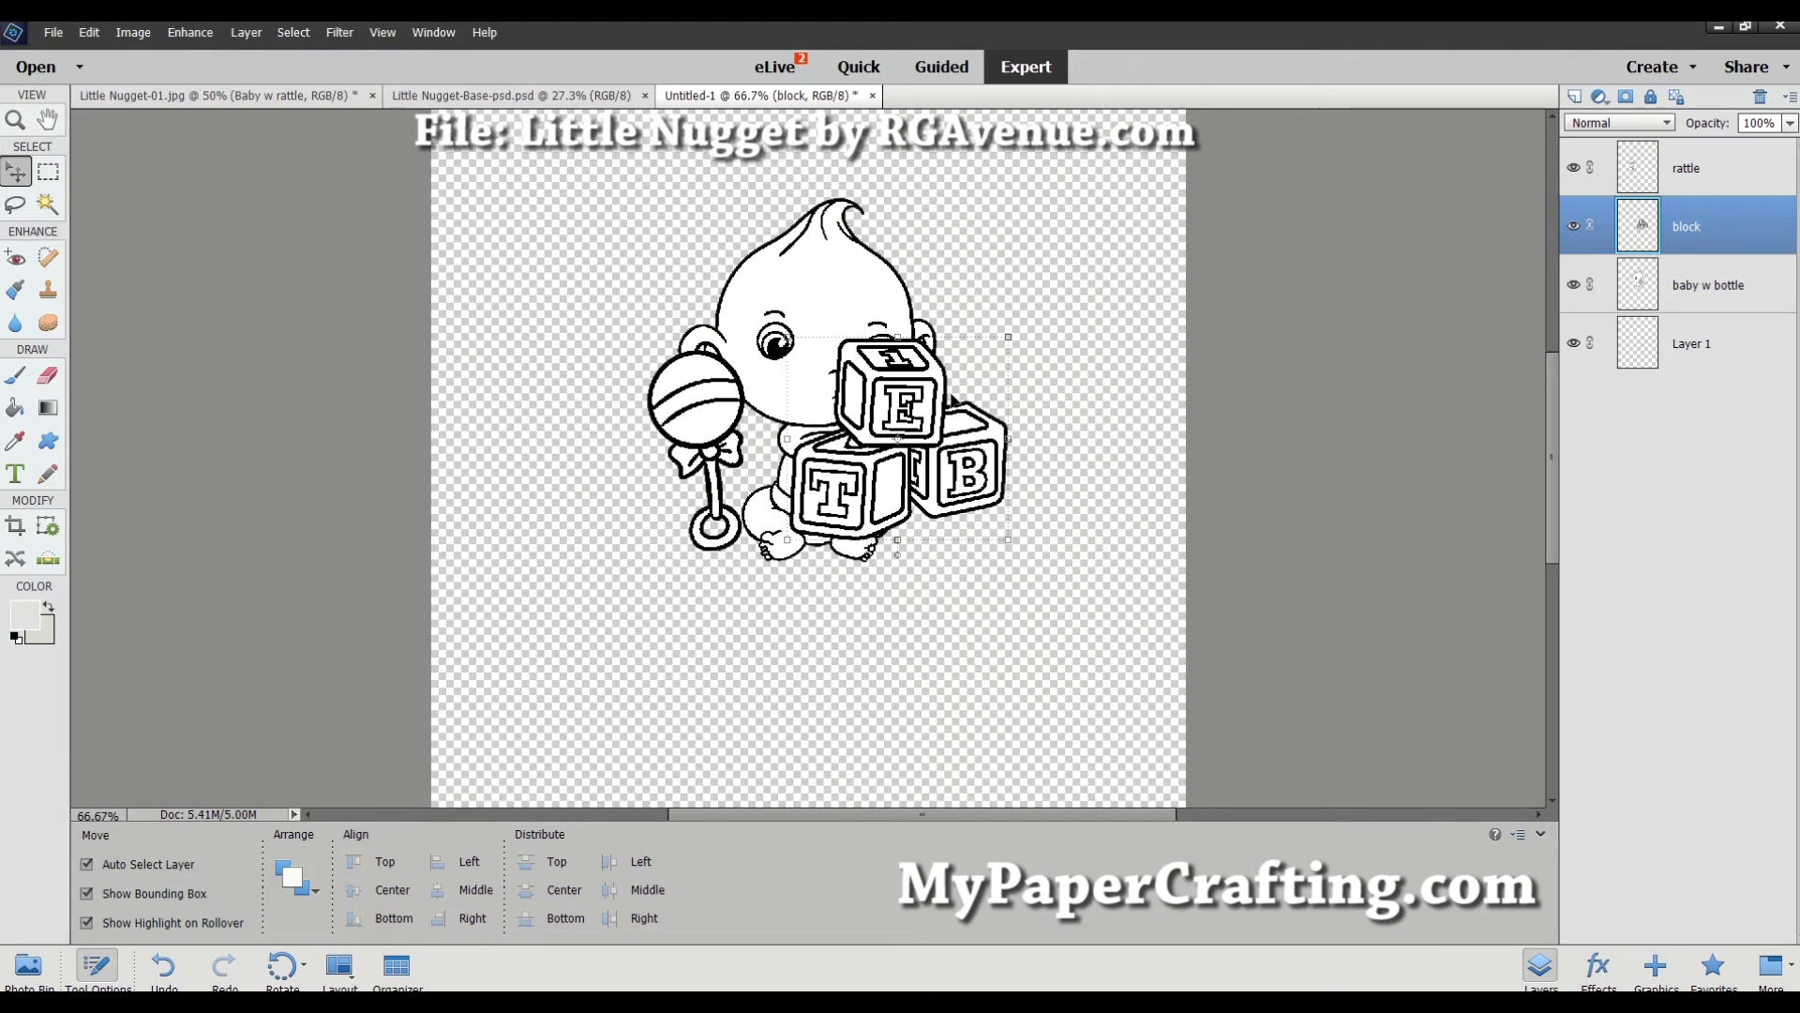
# Select the rattle layer and move the rattle in front of the blocks.
pyautogui.click(1709, 300)
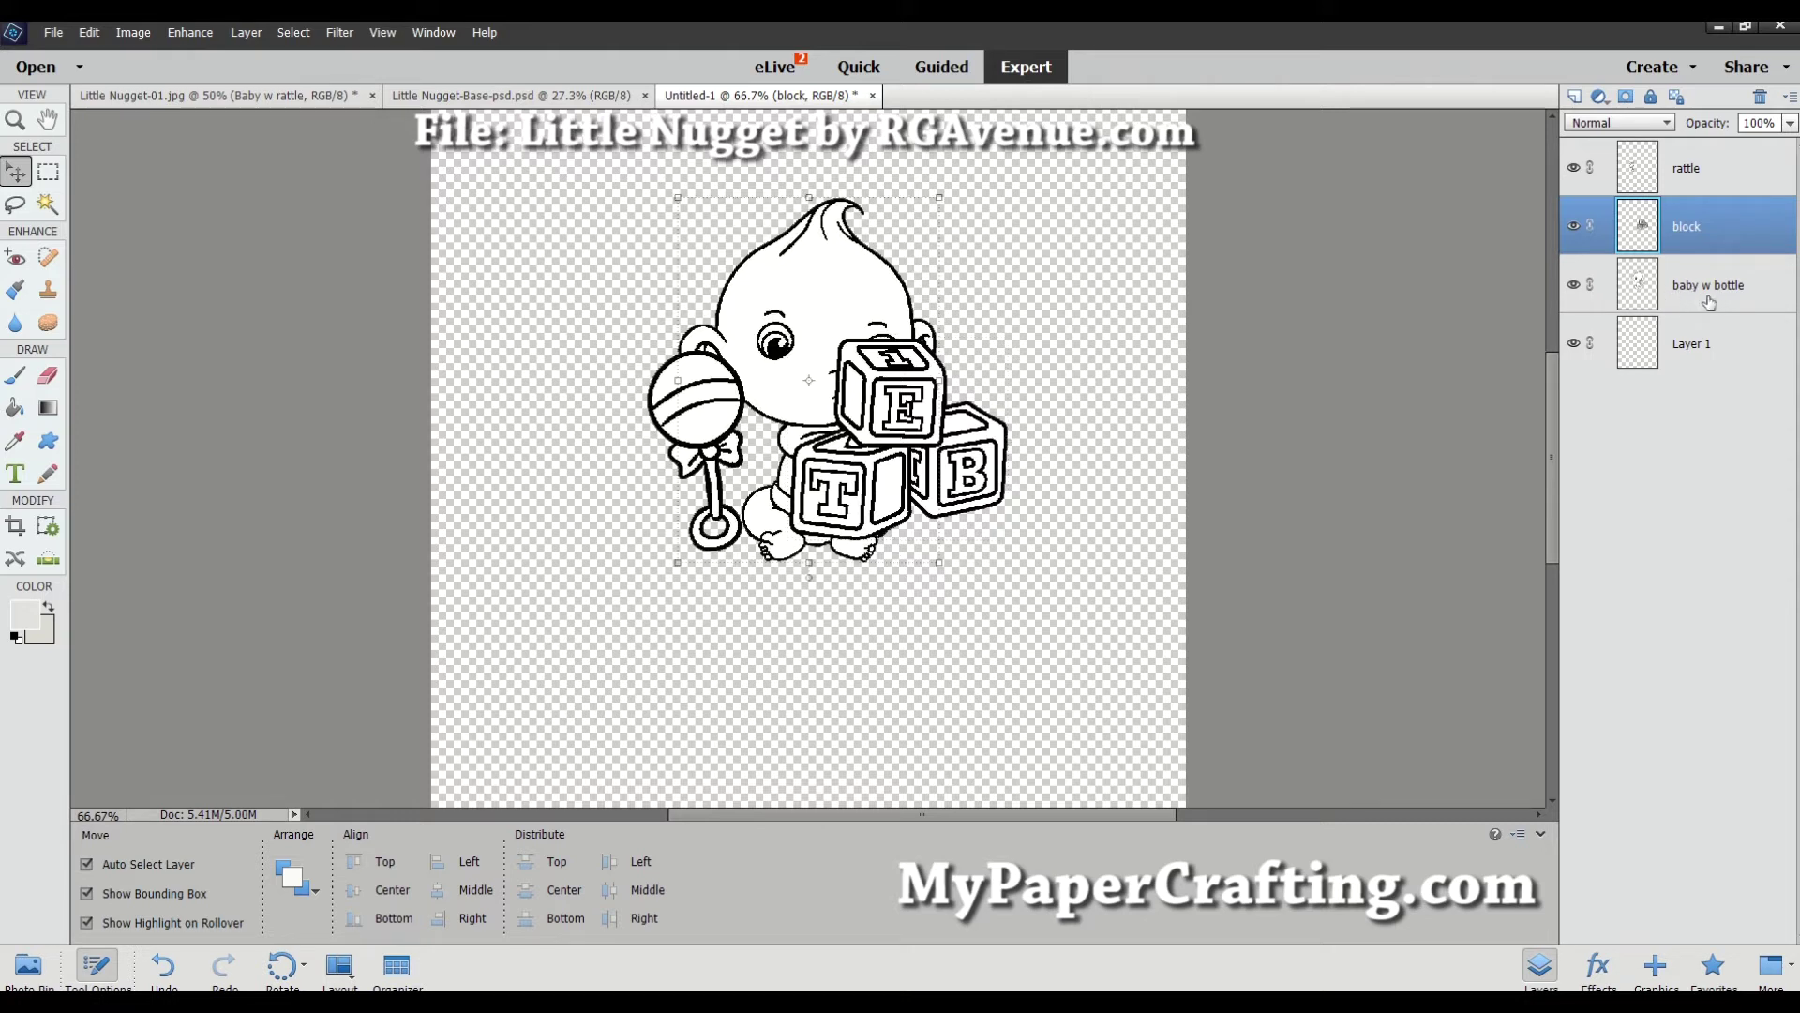
pyautogui.click(1709, 233)
pyautogui.click(1716, 171)
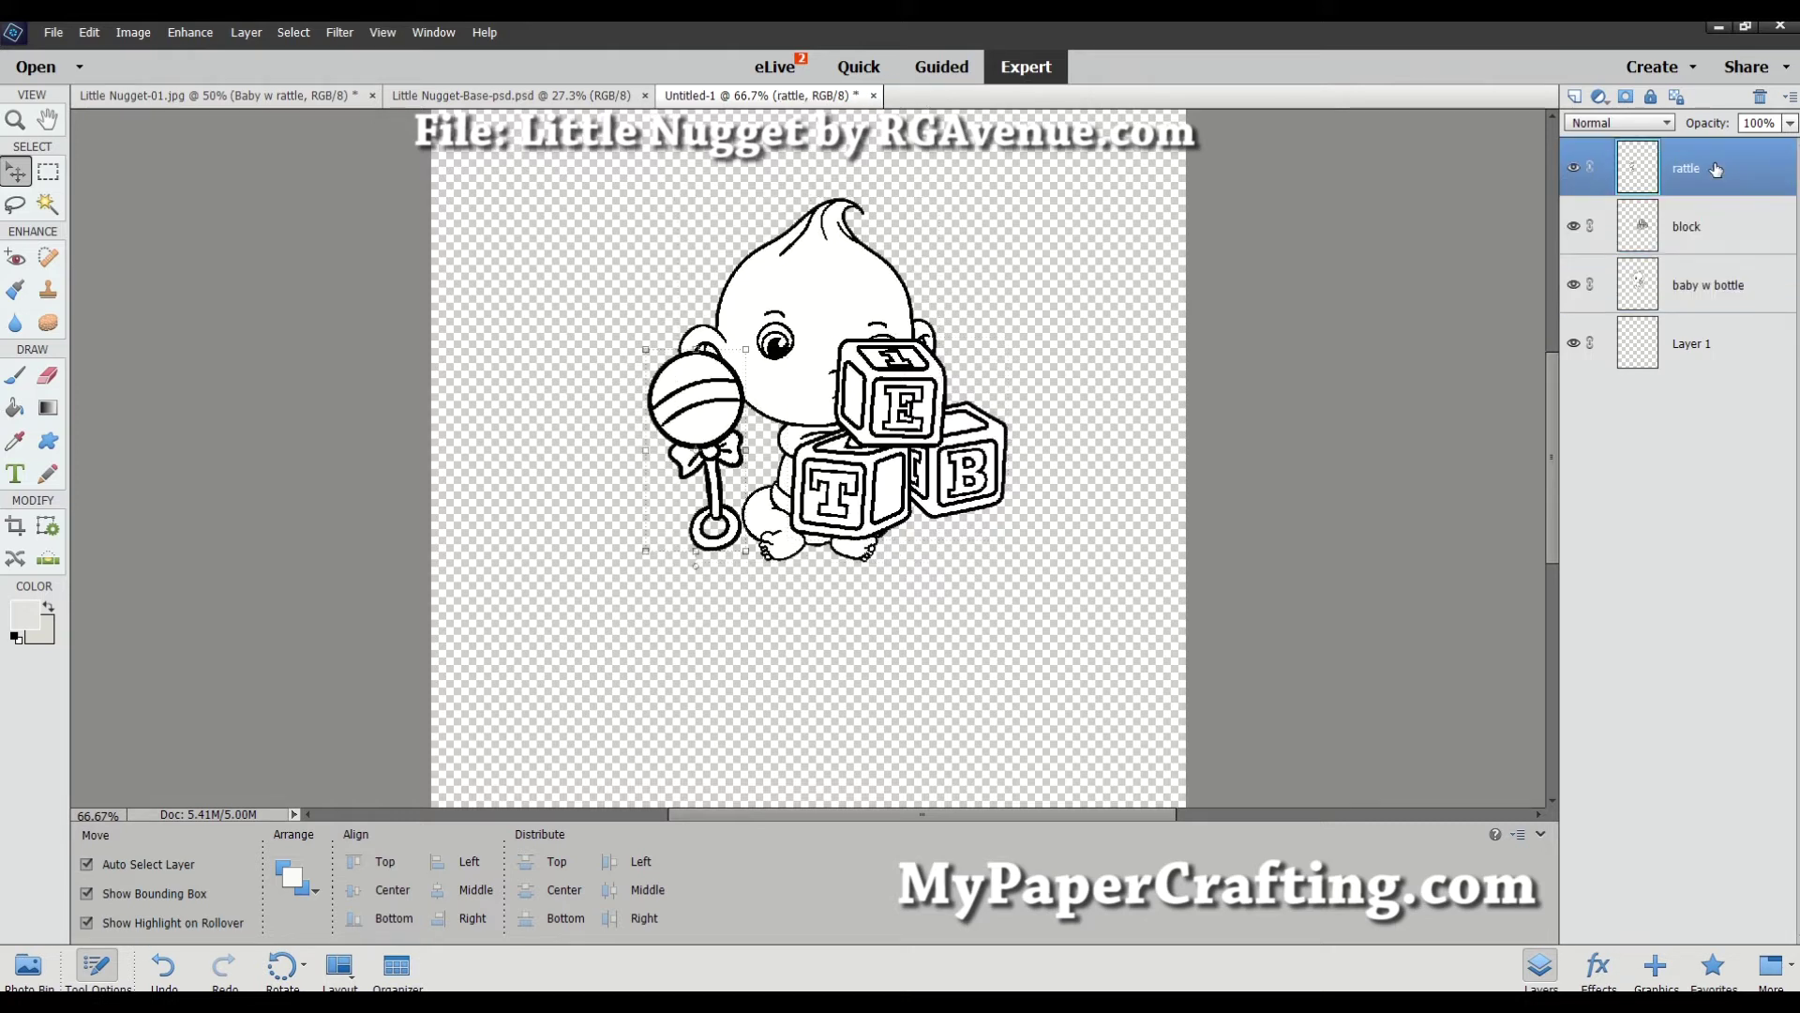
pyautogui.moveTo(701, 392); pyautogui.dragTo(954, 440)
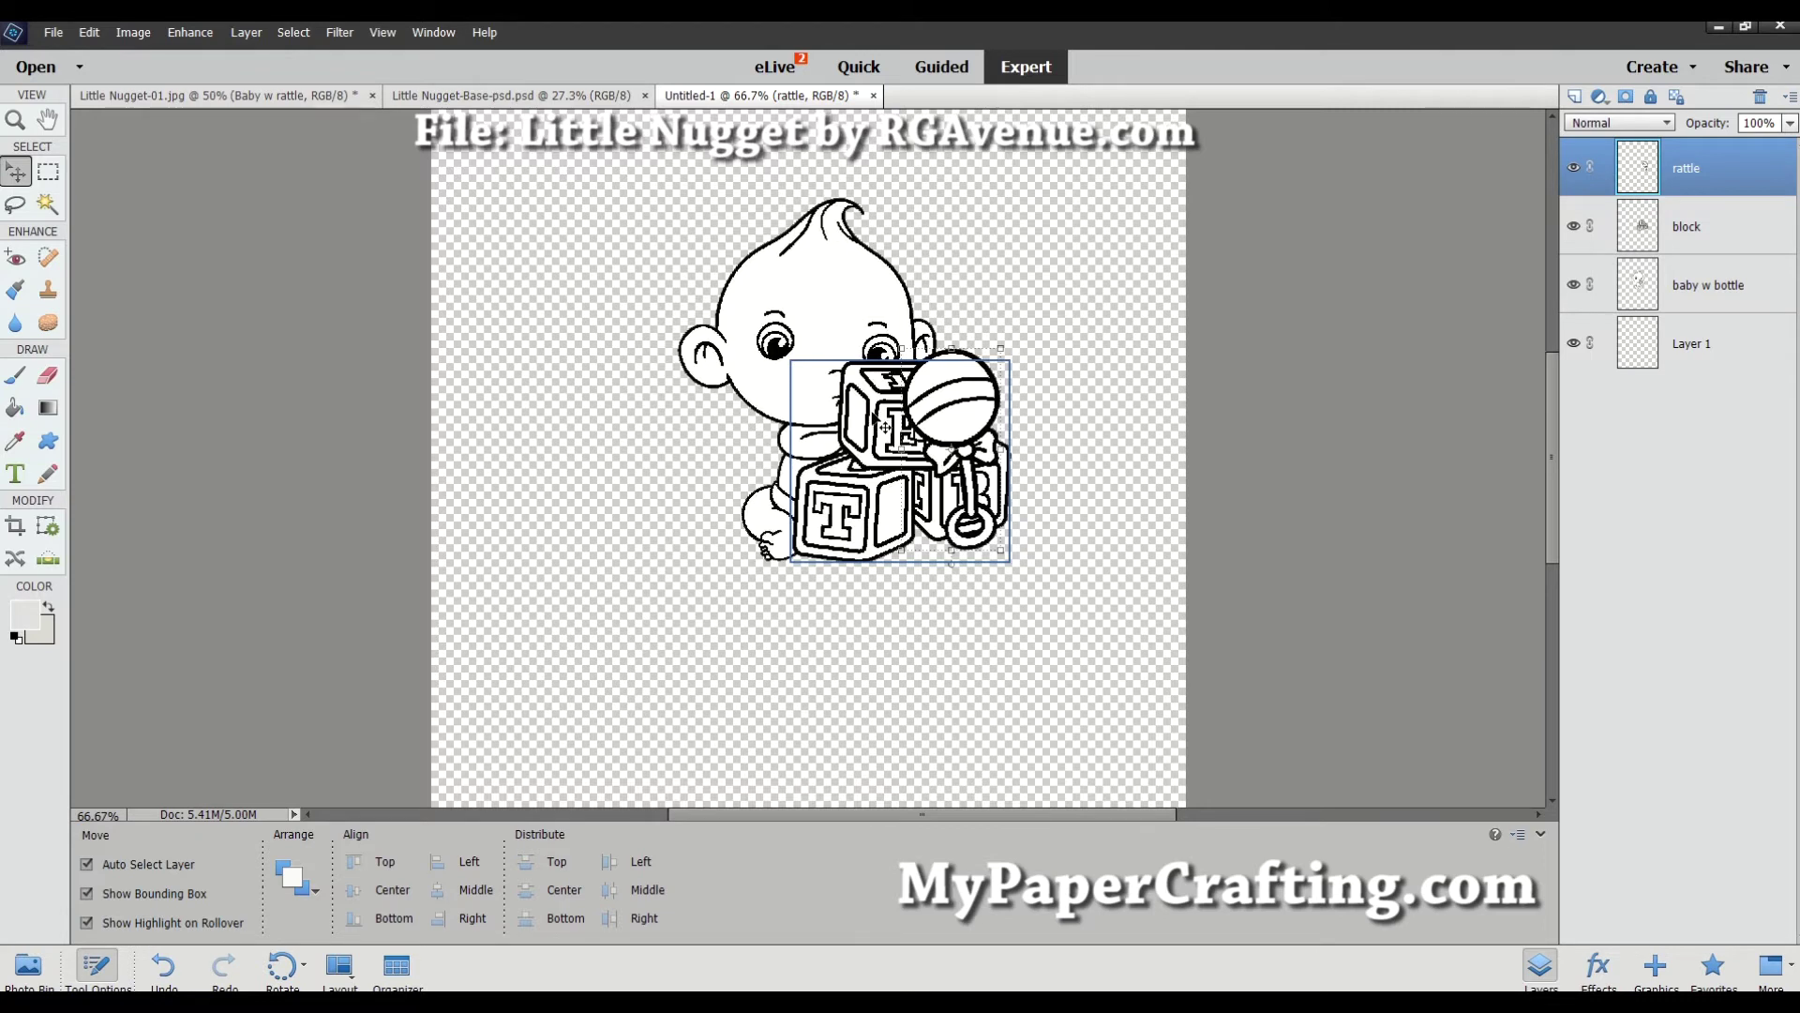
# Restack the block and rattle layers beneath "baby w bottle", with the rattle left of the baby and the blocks on the right.
pyautogui.click(1705, 223)
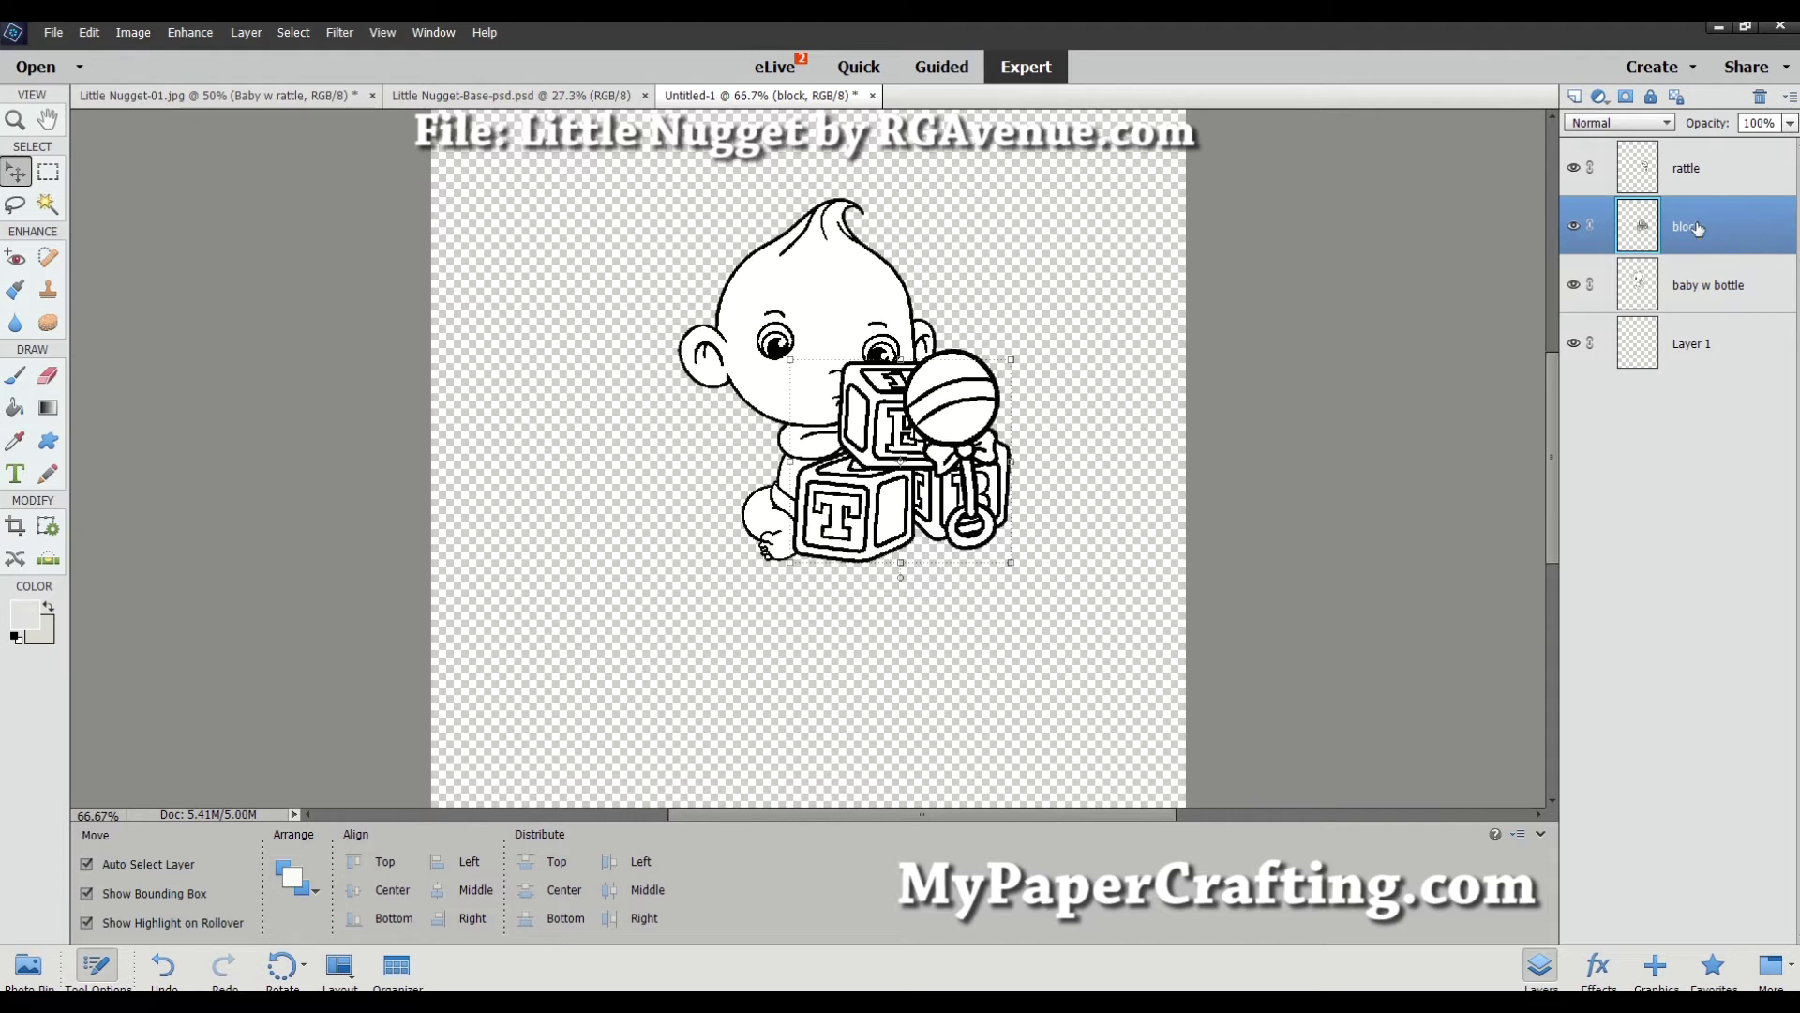
pyautogui.moveTo(1699, 227); pyautogui.dragTo(1692, 308)
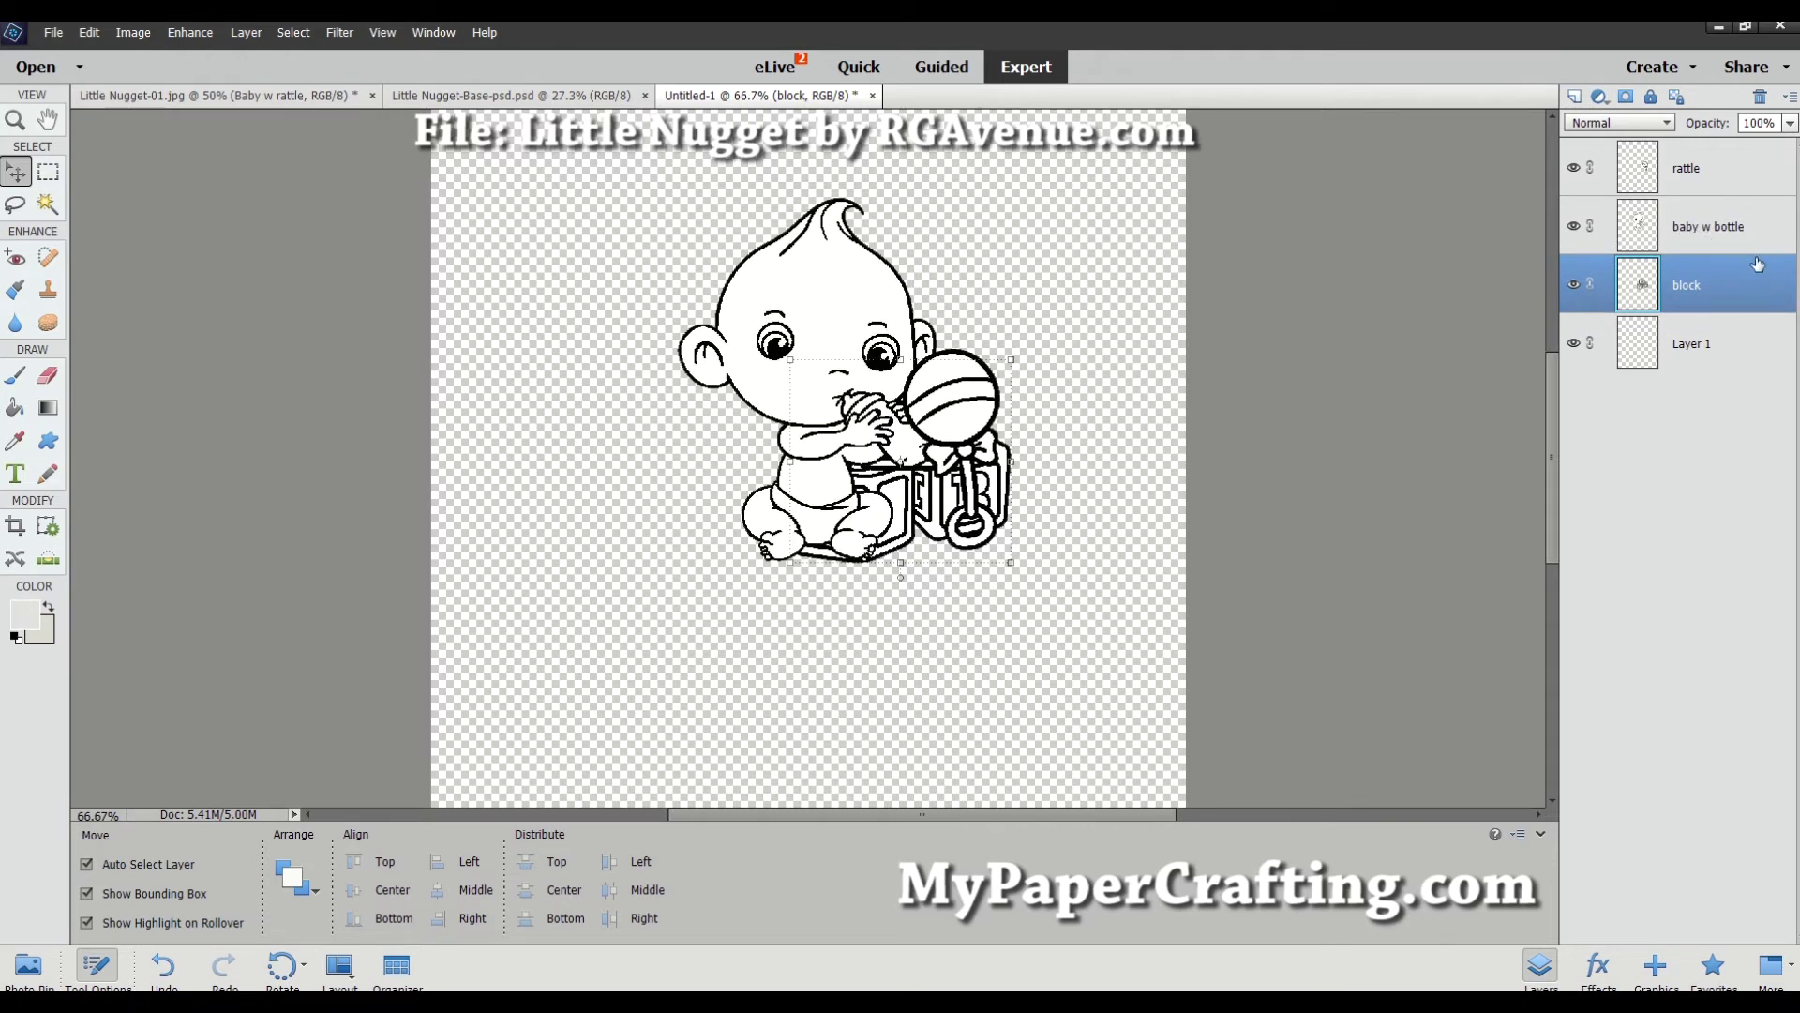
pyautogui.moveTo(850, 340); pyautogui.dragTo(813, 339)
pyautogui.moveTo(983, 413); pyautogui.dragTo(692, 415)
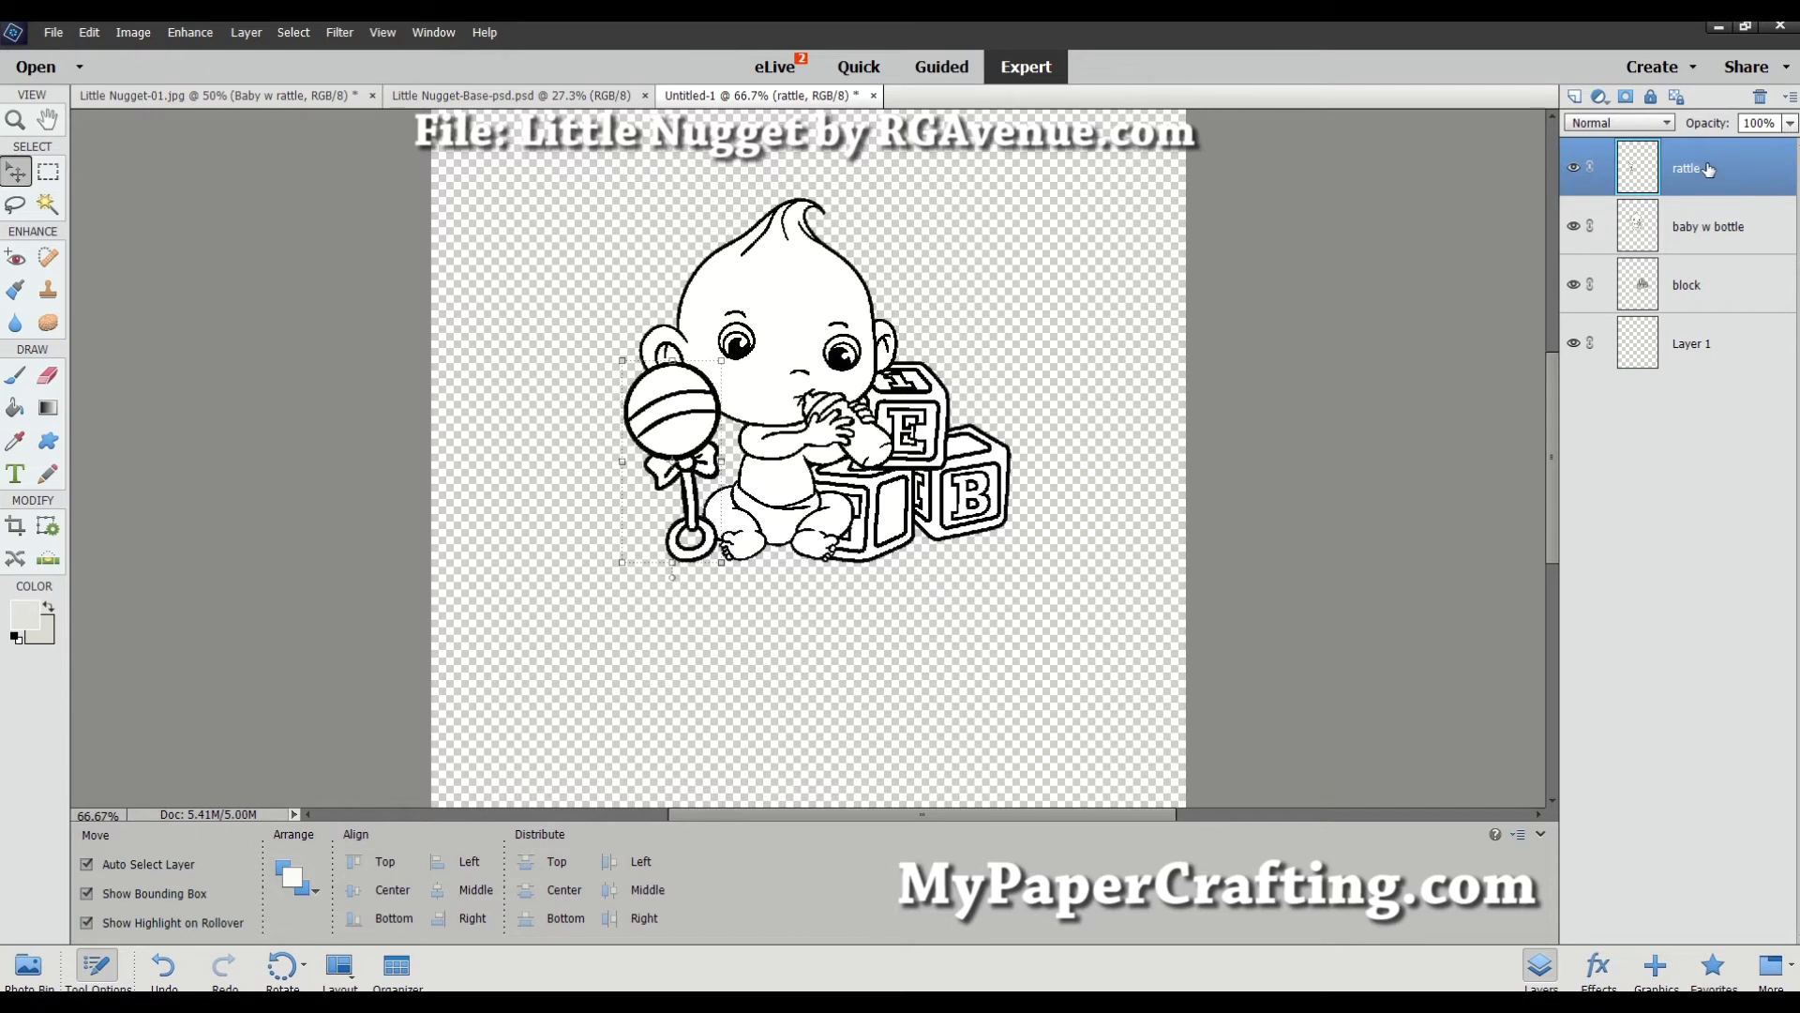
pyautogui.moveTo(1713, 169); pyautogui.dragTo(1696, 251)
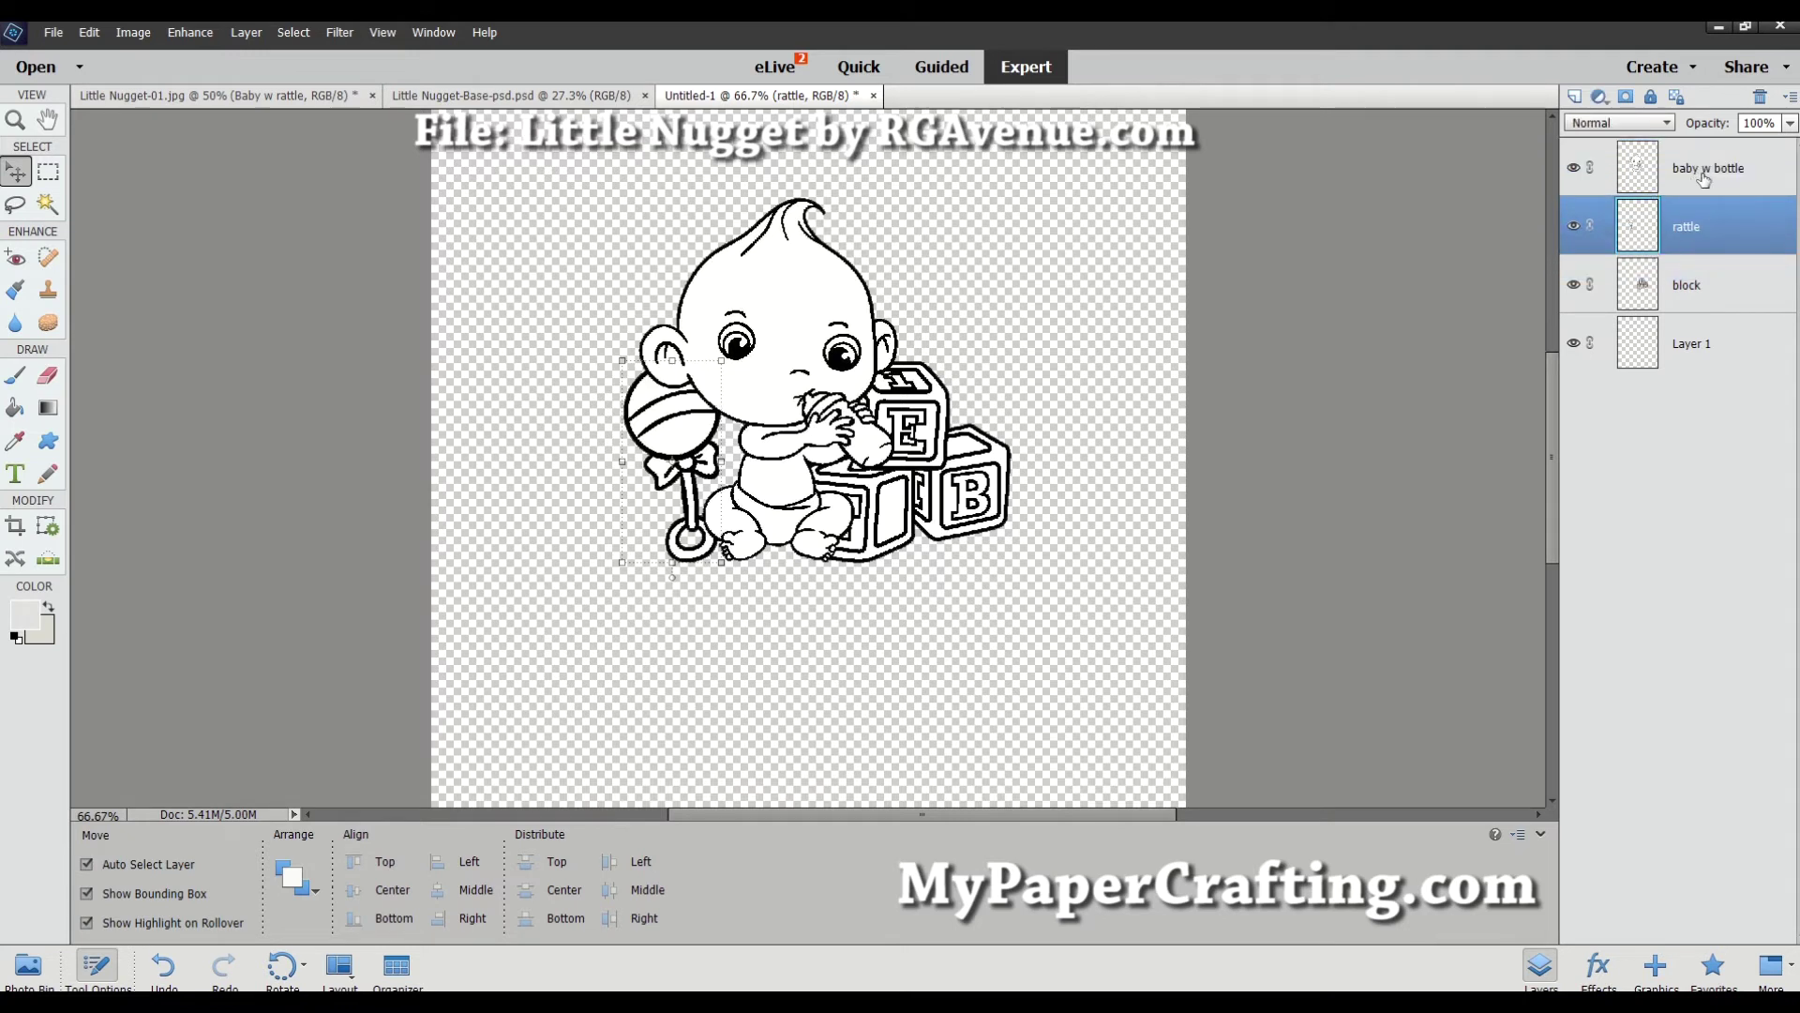
# Rotate the rattle to -101.39 degrees and lay it beside the baby with its handle tucked behind the body.
pyautogui.moveTo(684, 436); pyautogui.dragTo(607, 405)
pyautogui.moveTo(633, 484); pyautogui.dragTo(657, 497)
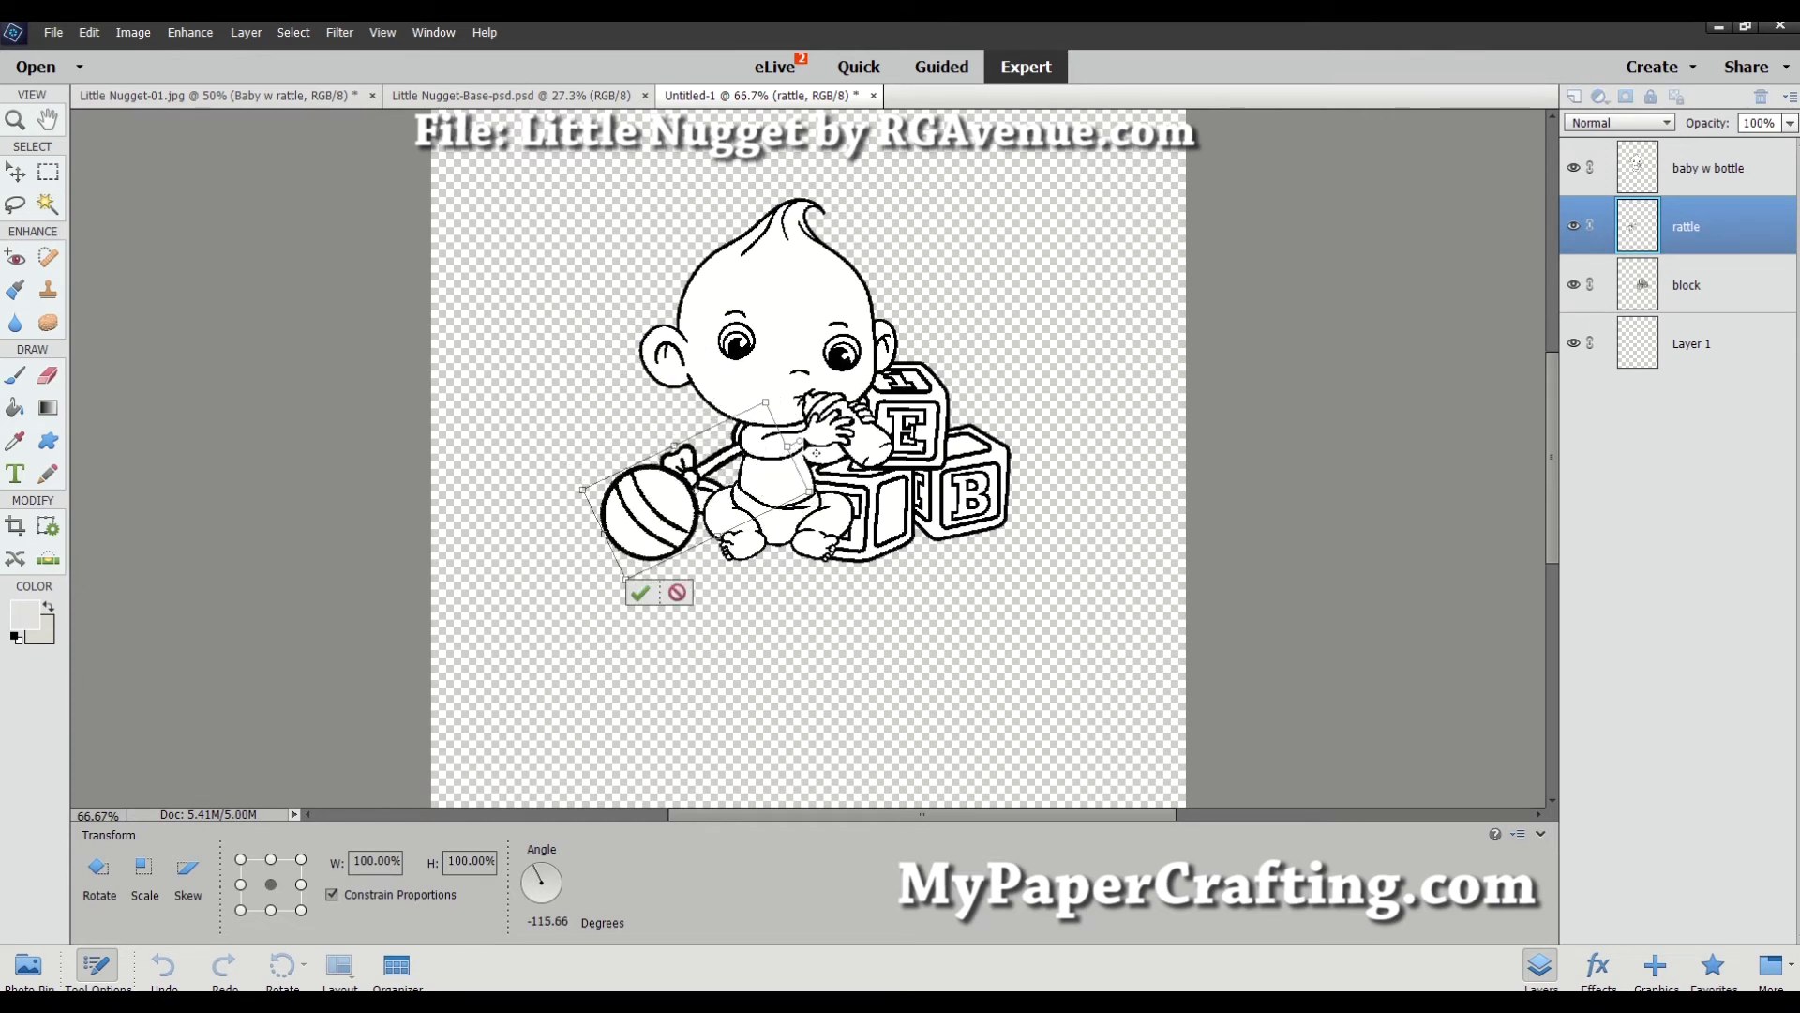
pyautogui.moveTo(657, 514)
pyautogui.mouseDown()
pyautogui.moveTo(653, 491)
pyautogui.moveTo(581, 514)
pyautogui.moveTo(633, 523)
pyautogui.mouseUp()
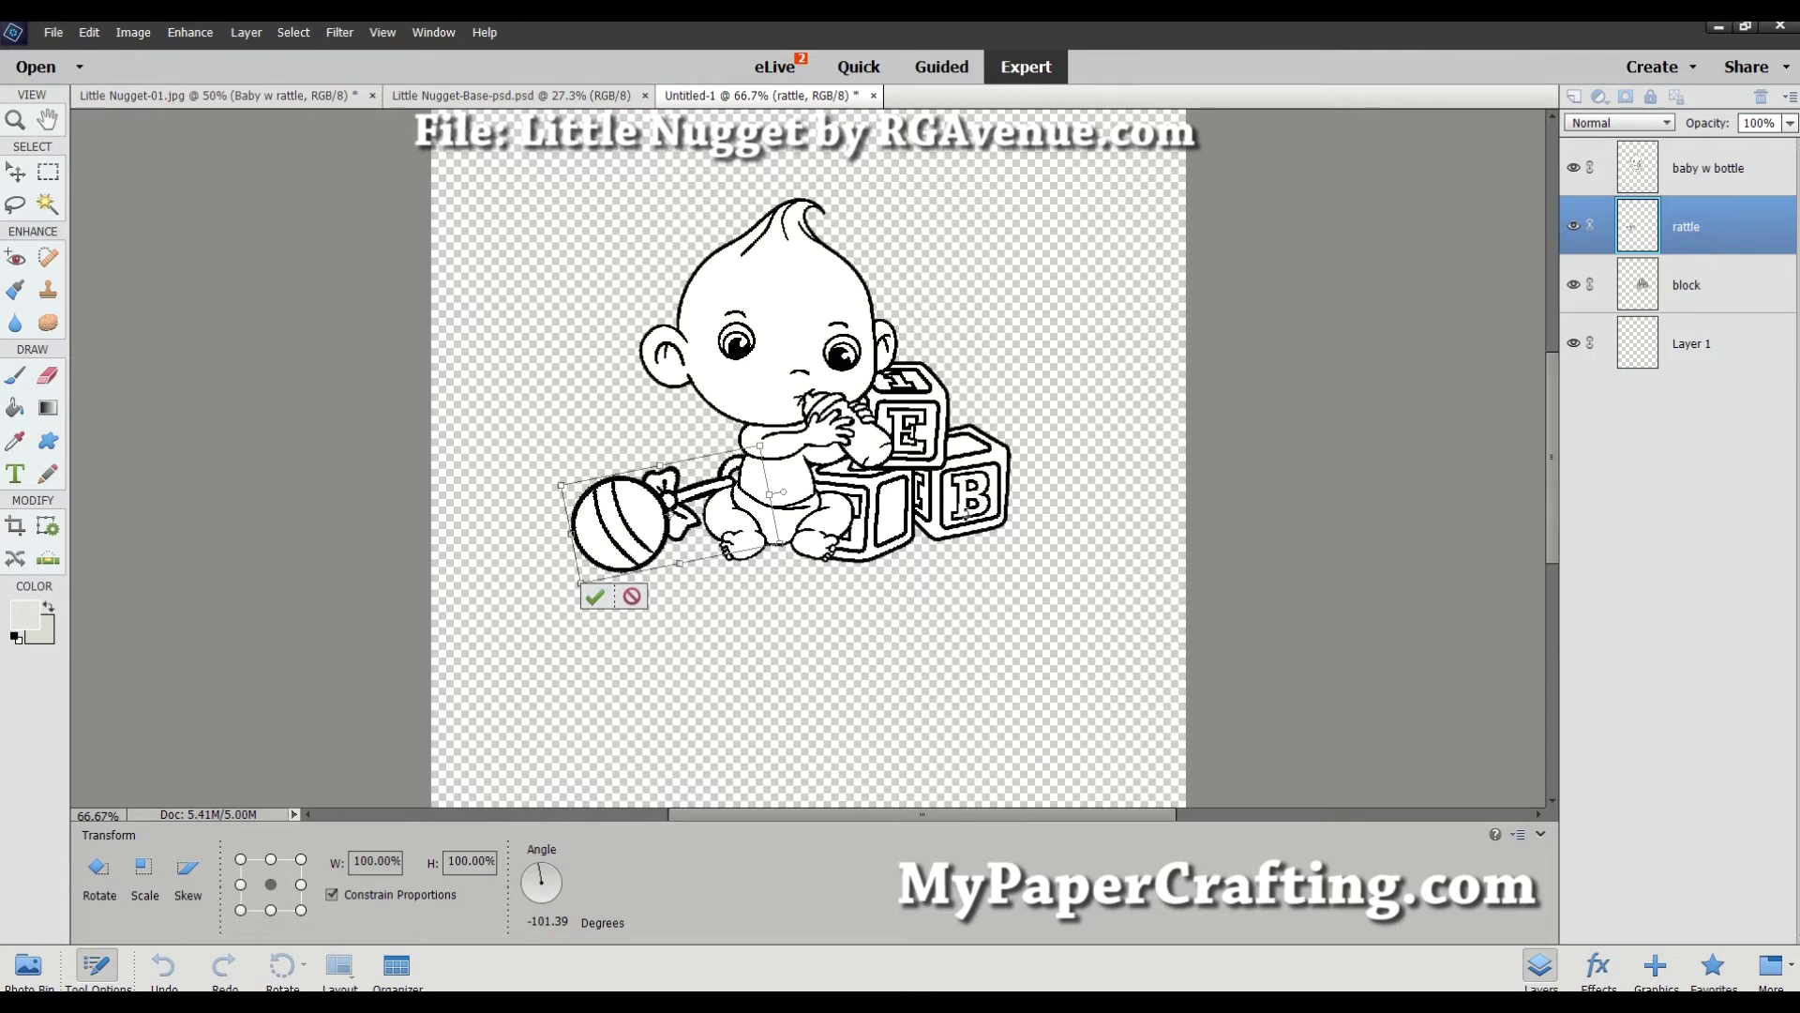
pyautogui.click(594, 592)
# Scale the baby proportionally to 127.64% and shift the blocks farther right beside it.
pyautogui.moveTo(955, 497); pyautogui.dragTo(997, 497)
pyautogui.moveTo(795, 377); pyautogui.dragTo(802, 383)
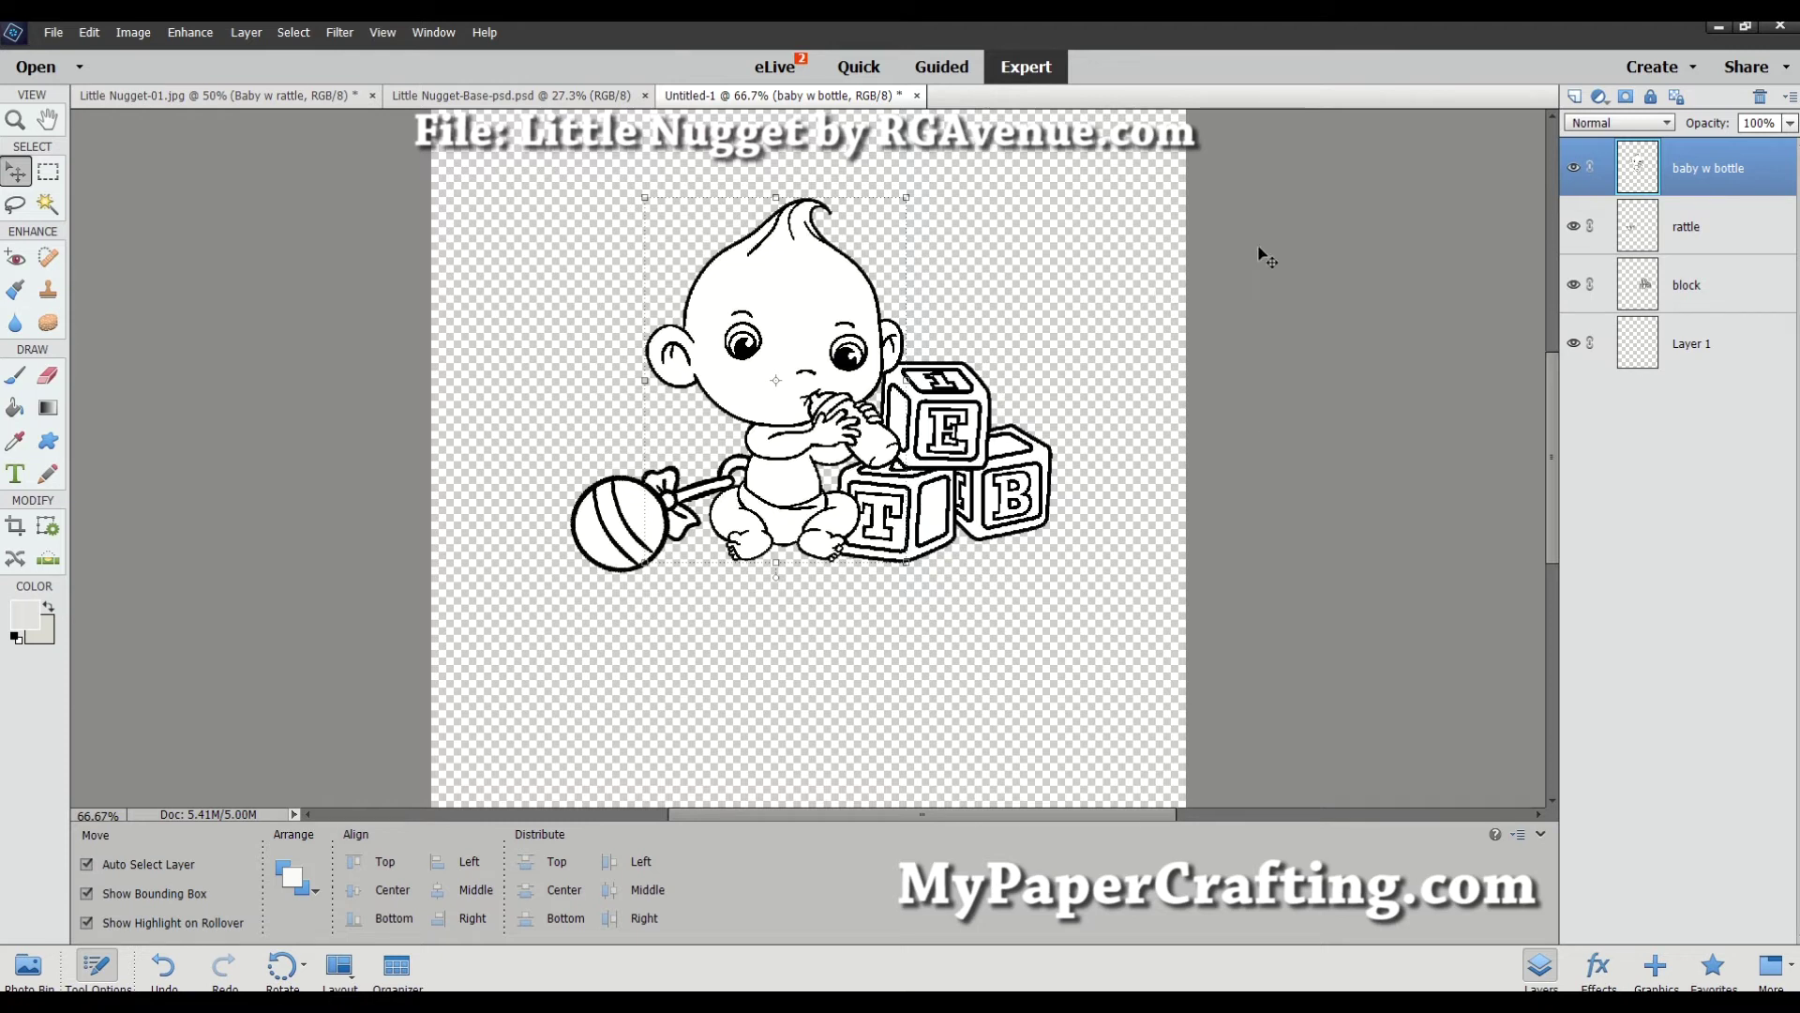
pyautogui.hotkey('ctrl', '-')
pyautogui.hotkey('ctrl', '-')
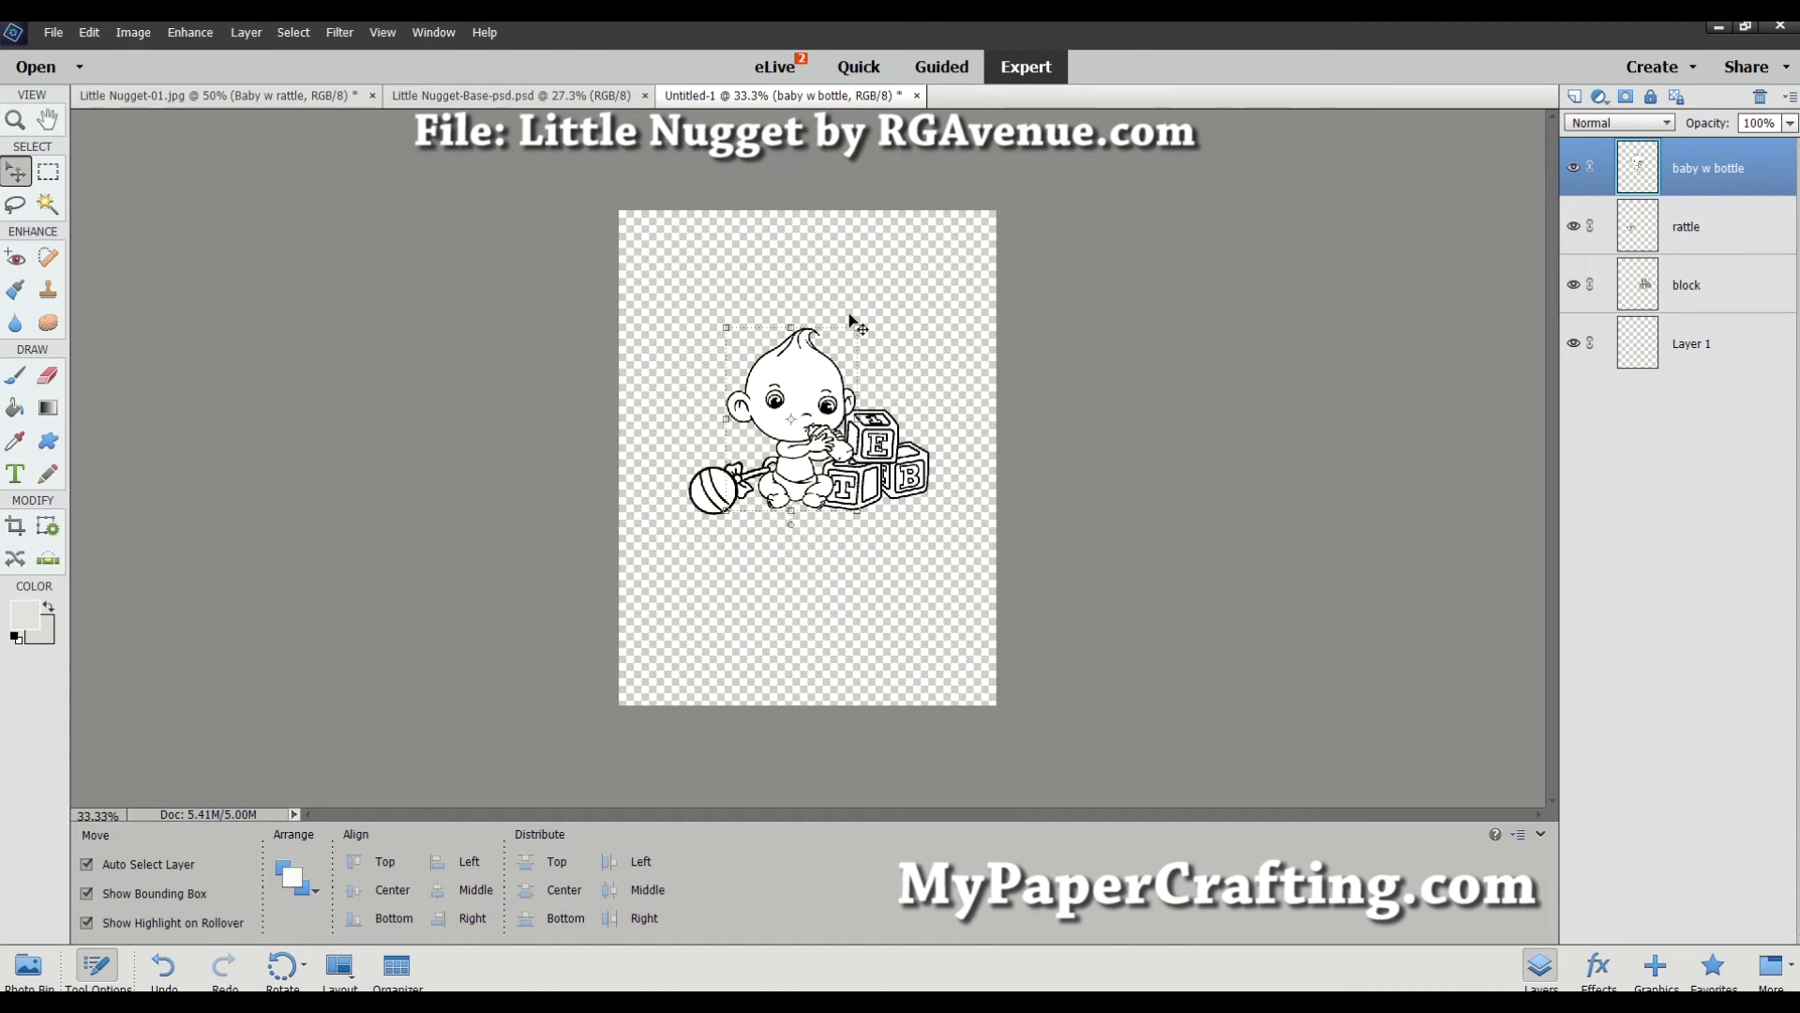
pyautogui.moveTo(859, 327); pyautogui.dragTo(894, 291)
pyautogui.moveTo(823, 357); pyautogui.dragTo(799, 358)
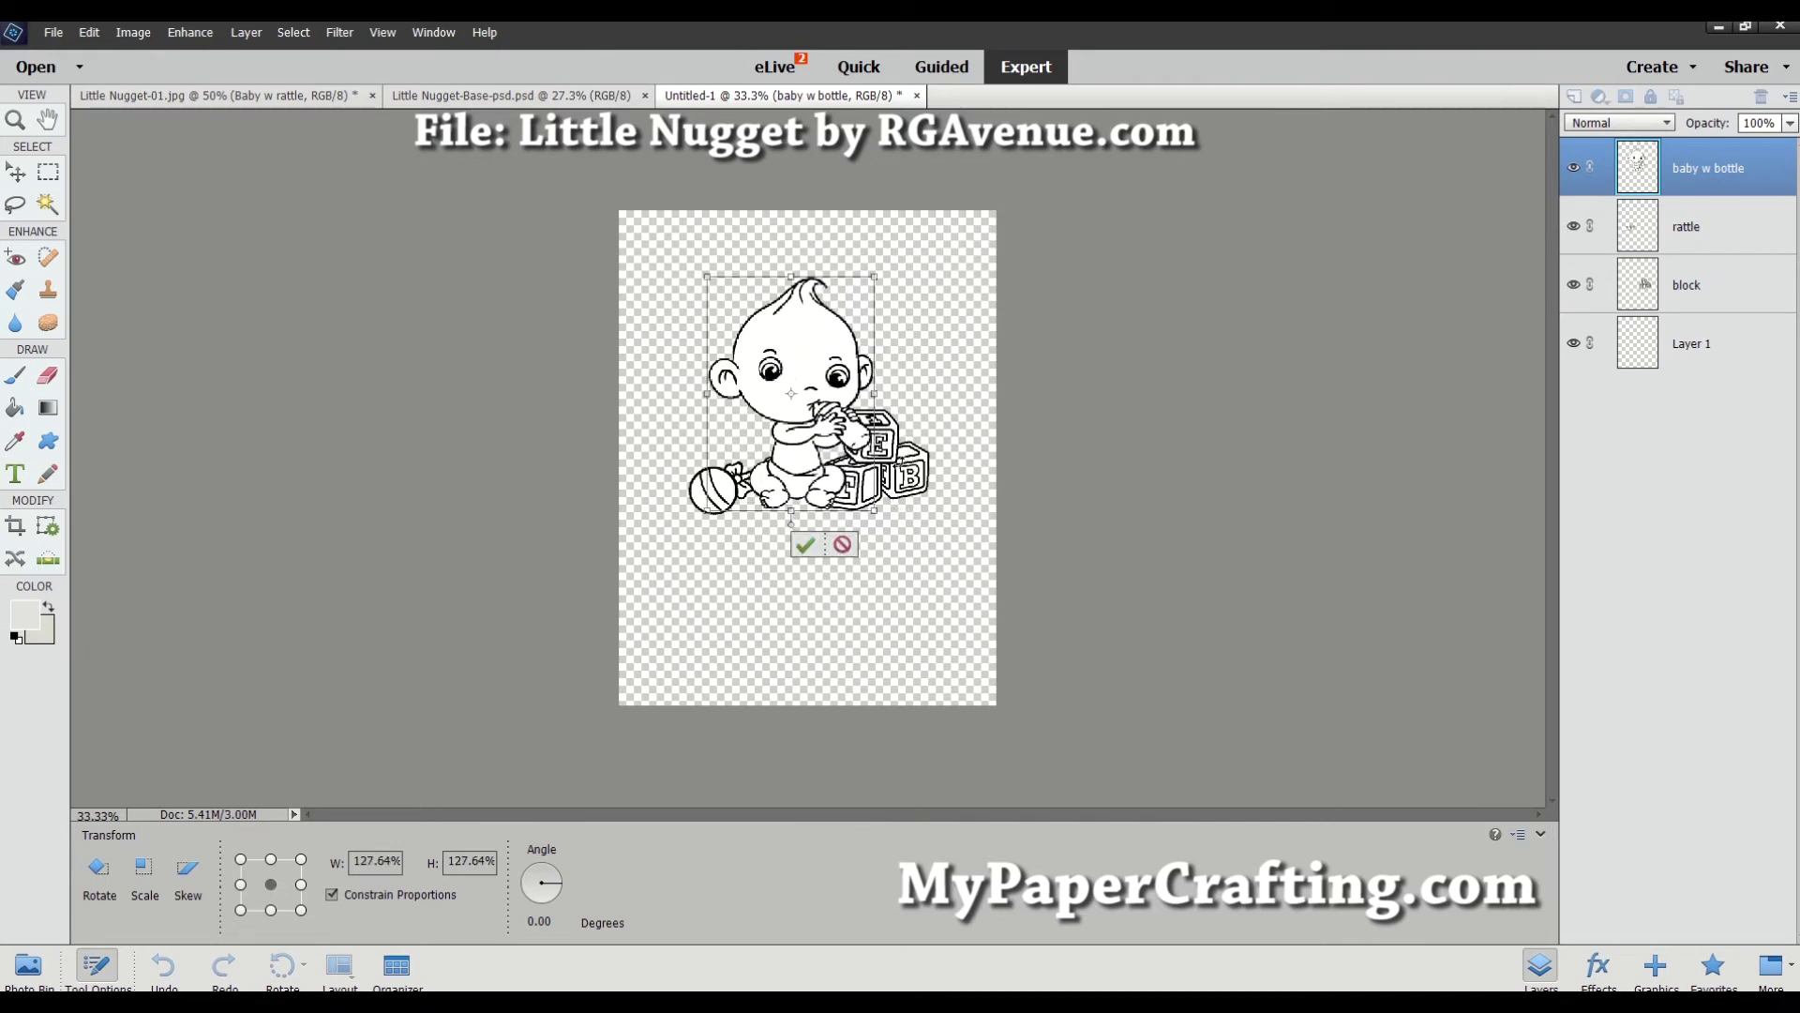
pyautogui.click(806, 544)
pyautogui.moveTo(897, 489); pyautogui.dragTo(912, 482)
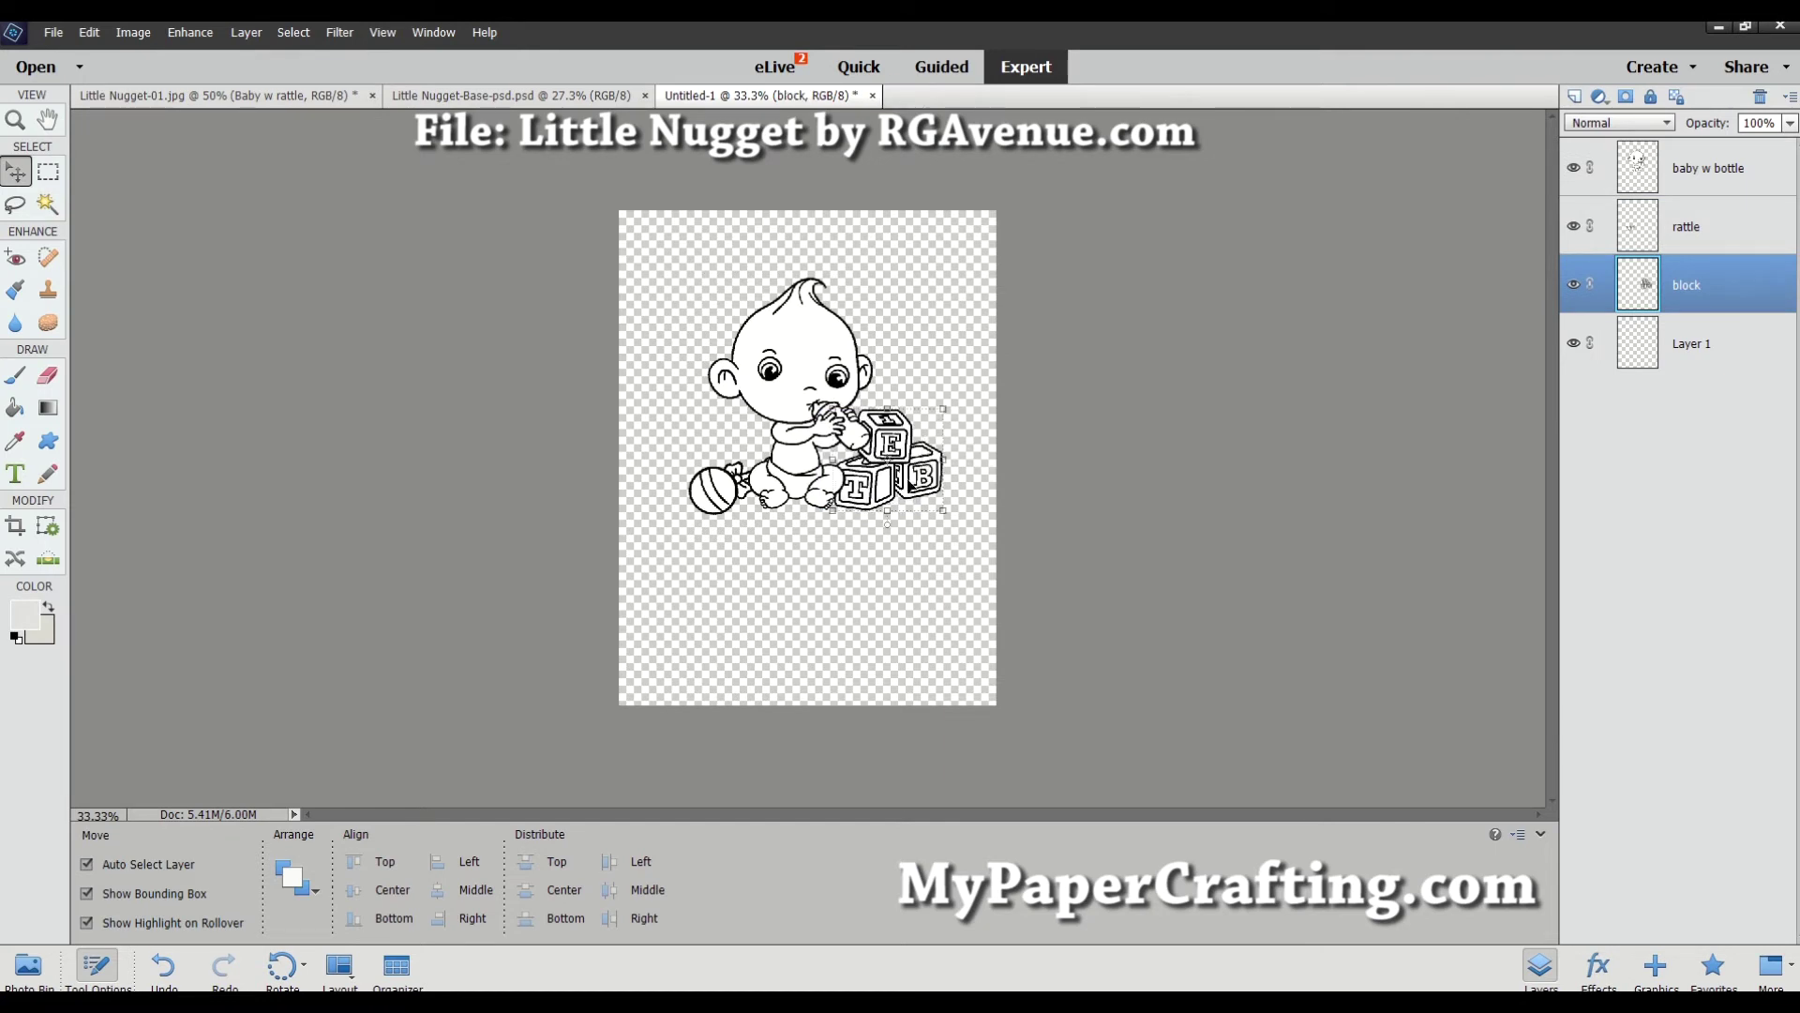
# Enlarge the baby further to about two thirds of the canvas height, keeping it near the top centre.
pyautogui.click(809, 451)
pyautogui.moveTo(874, 510); pyautogui.dragTo(963, 618)
pyautogui.moveTo(874, 577); pyautogui.dragTo(842, 527)
pyautogui.click(856, 571)
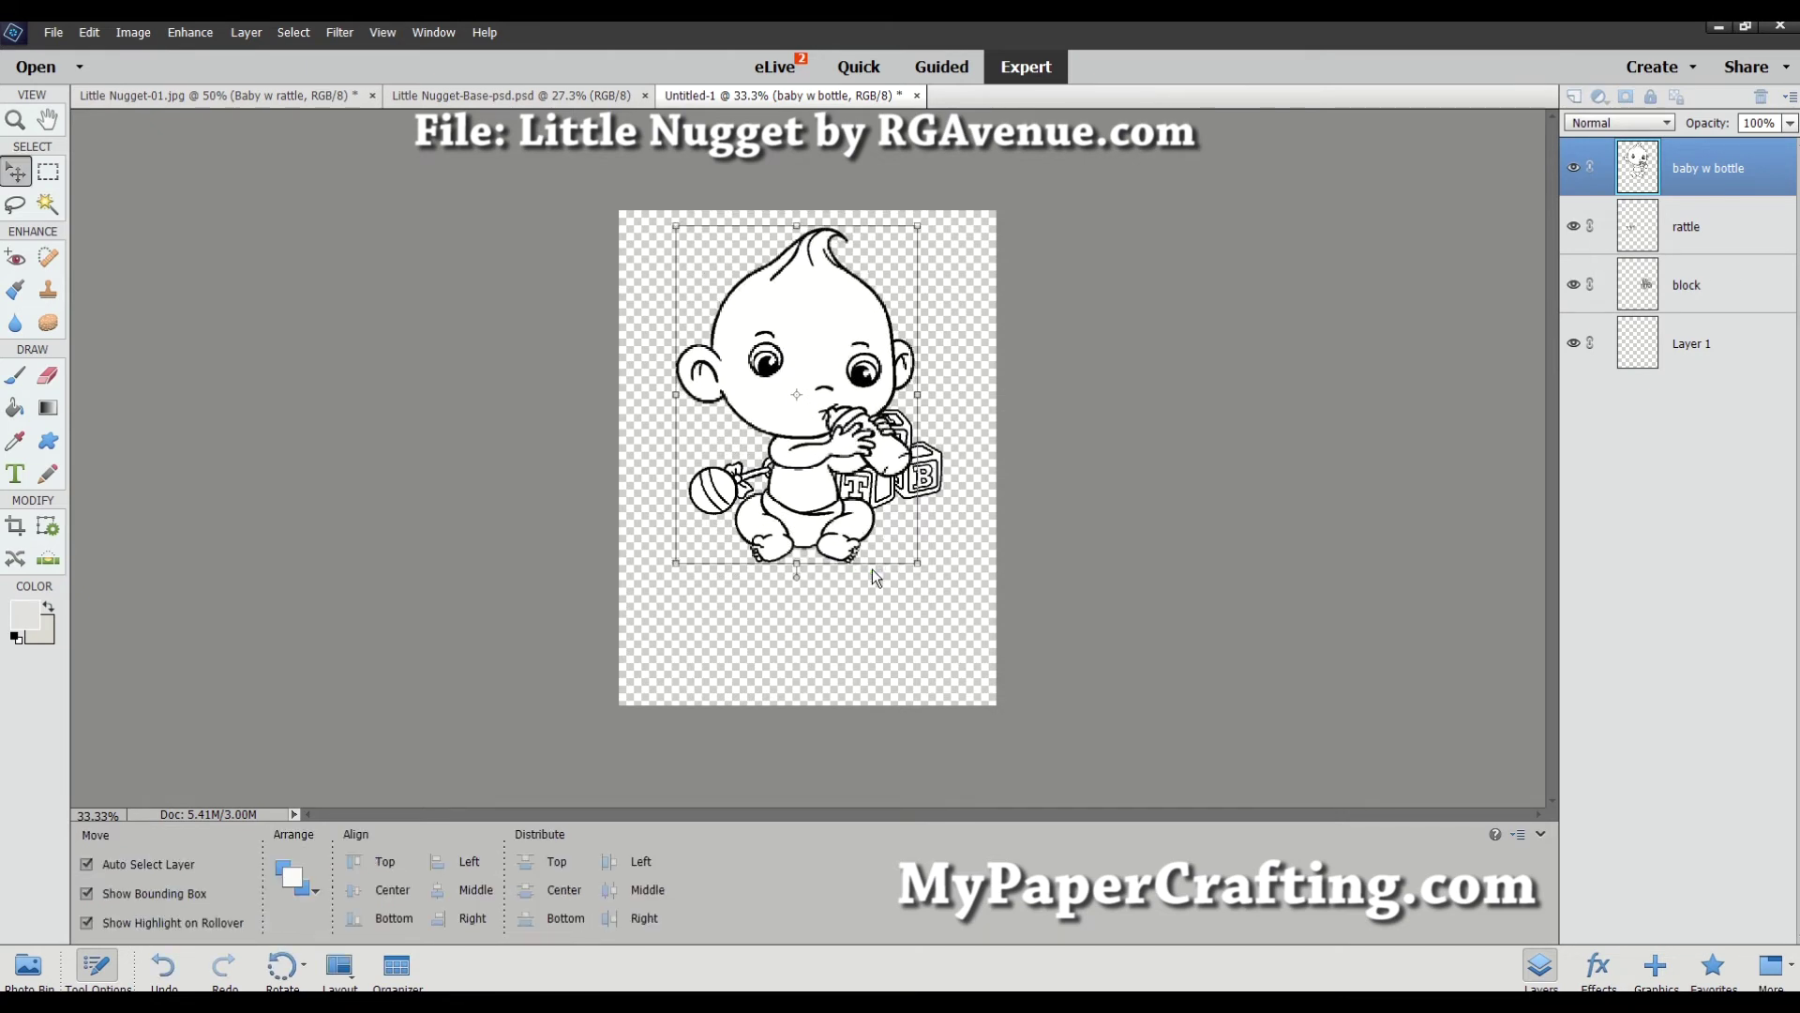
pyautogui.click(928, 486)
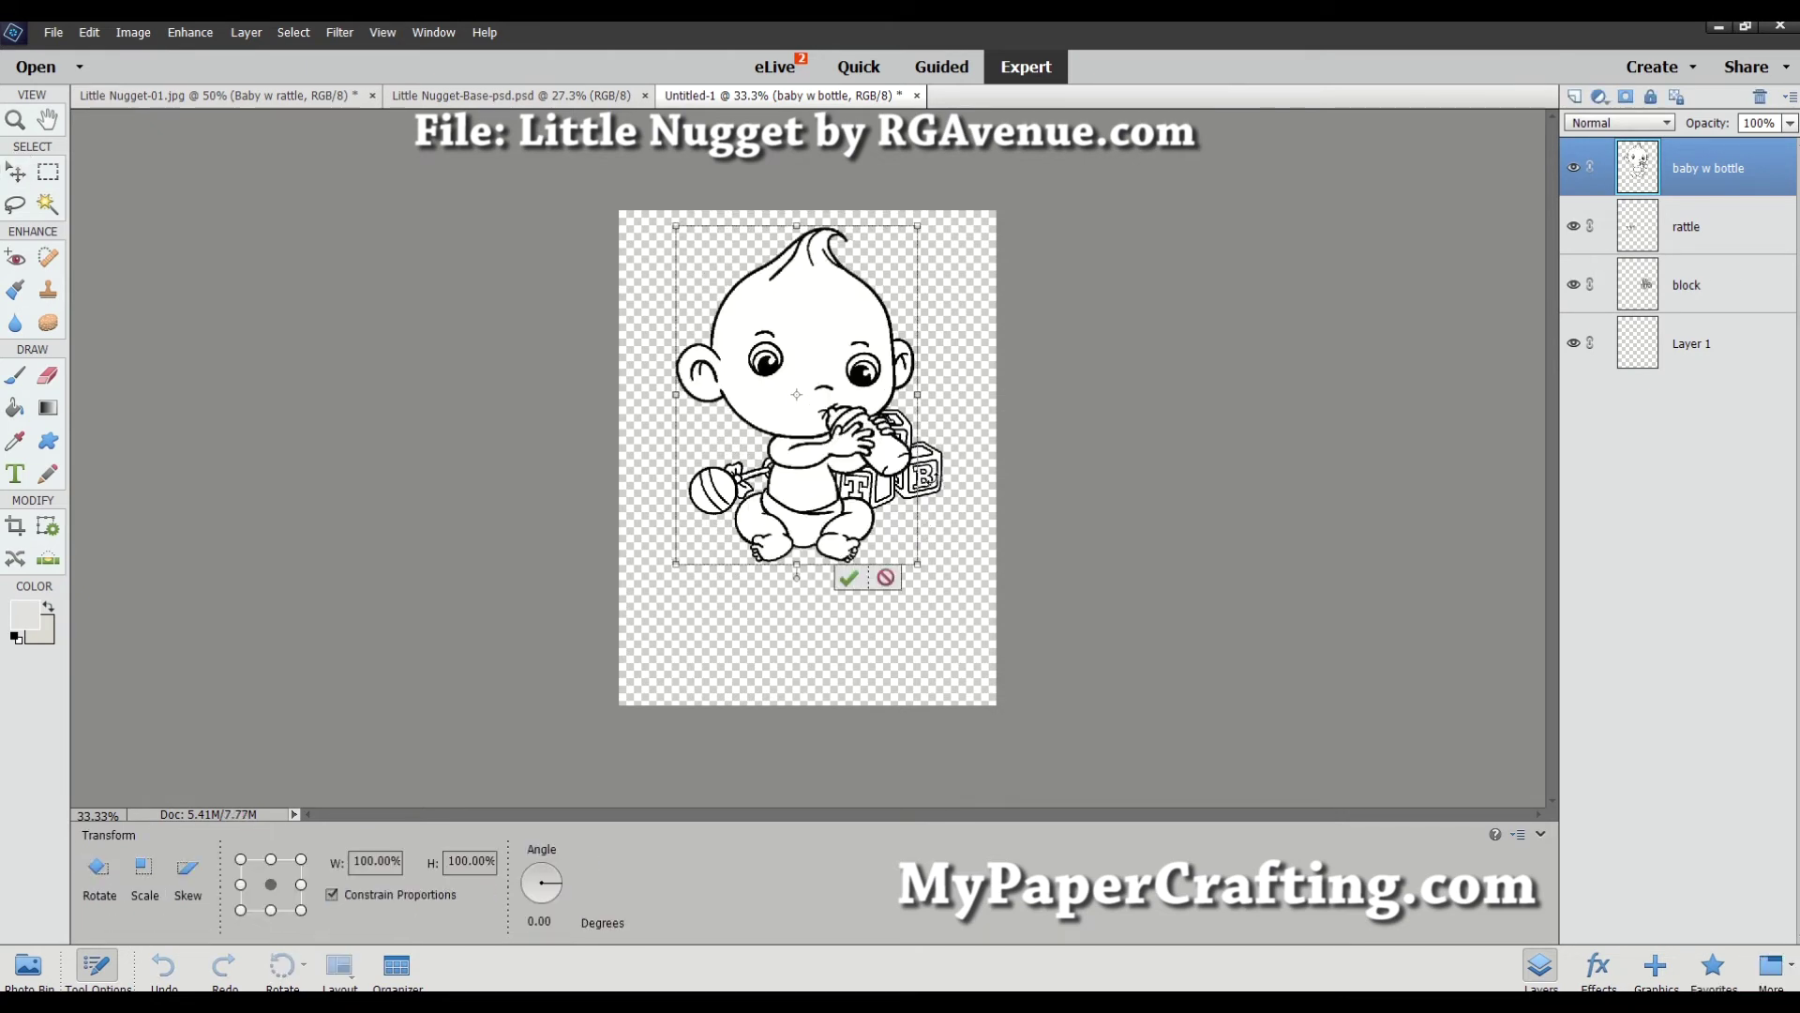
pyautogui.click(863, 577)
# Move the blocks and the rattle down so they sit on either side of the enlarged baby's legs.
pyautogui.moveTo(928, 440)
pyautogui.mouseDown()
pyautogui.moveTo(940, 487)
pyautogui.moveTo(949, 467)
pyautogui.mouseUp()
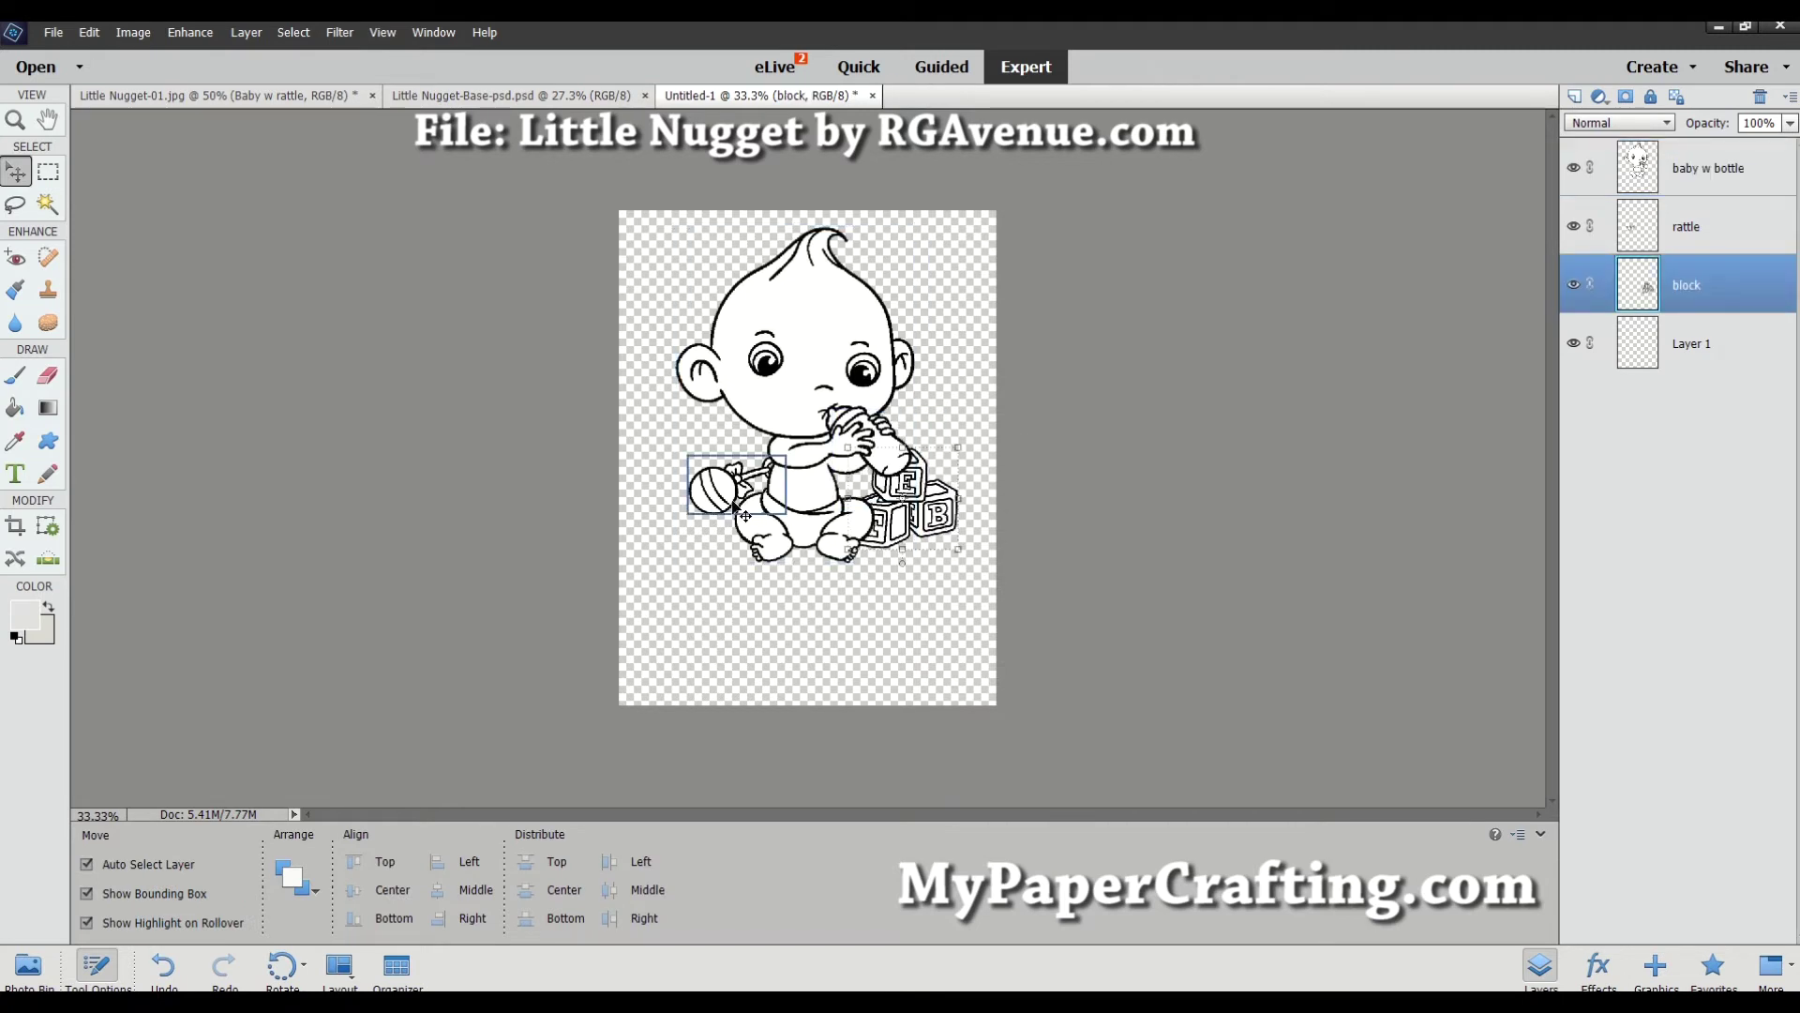
pyautogui.click(720, 506)
pyautogui.moveTo(721, 506); pyautogui.dragTo(699, 553)
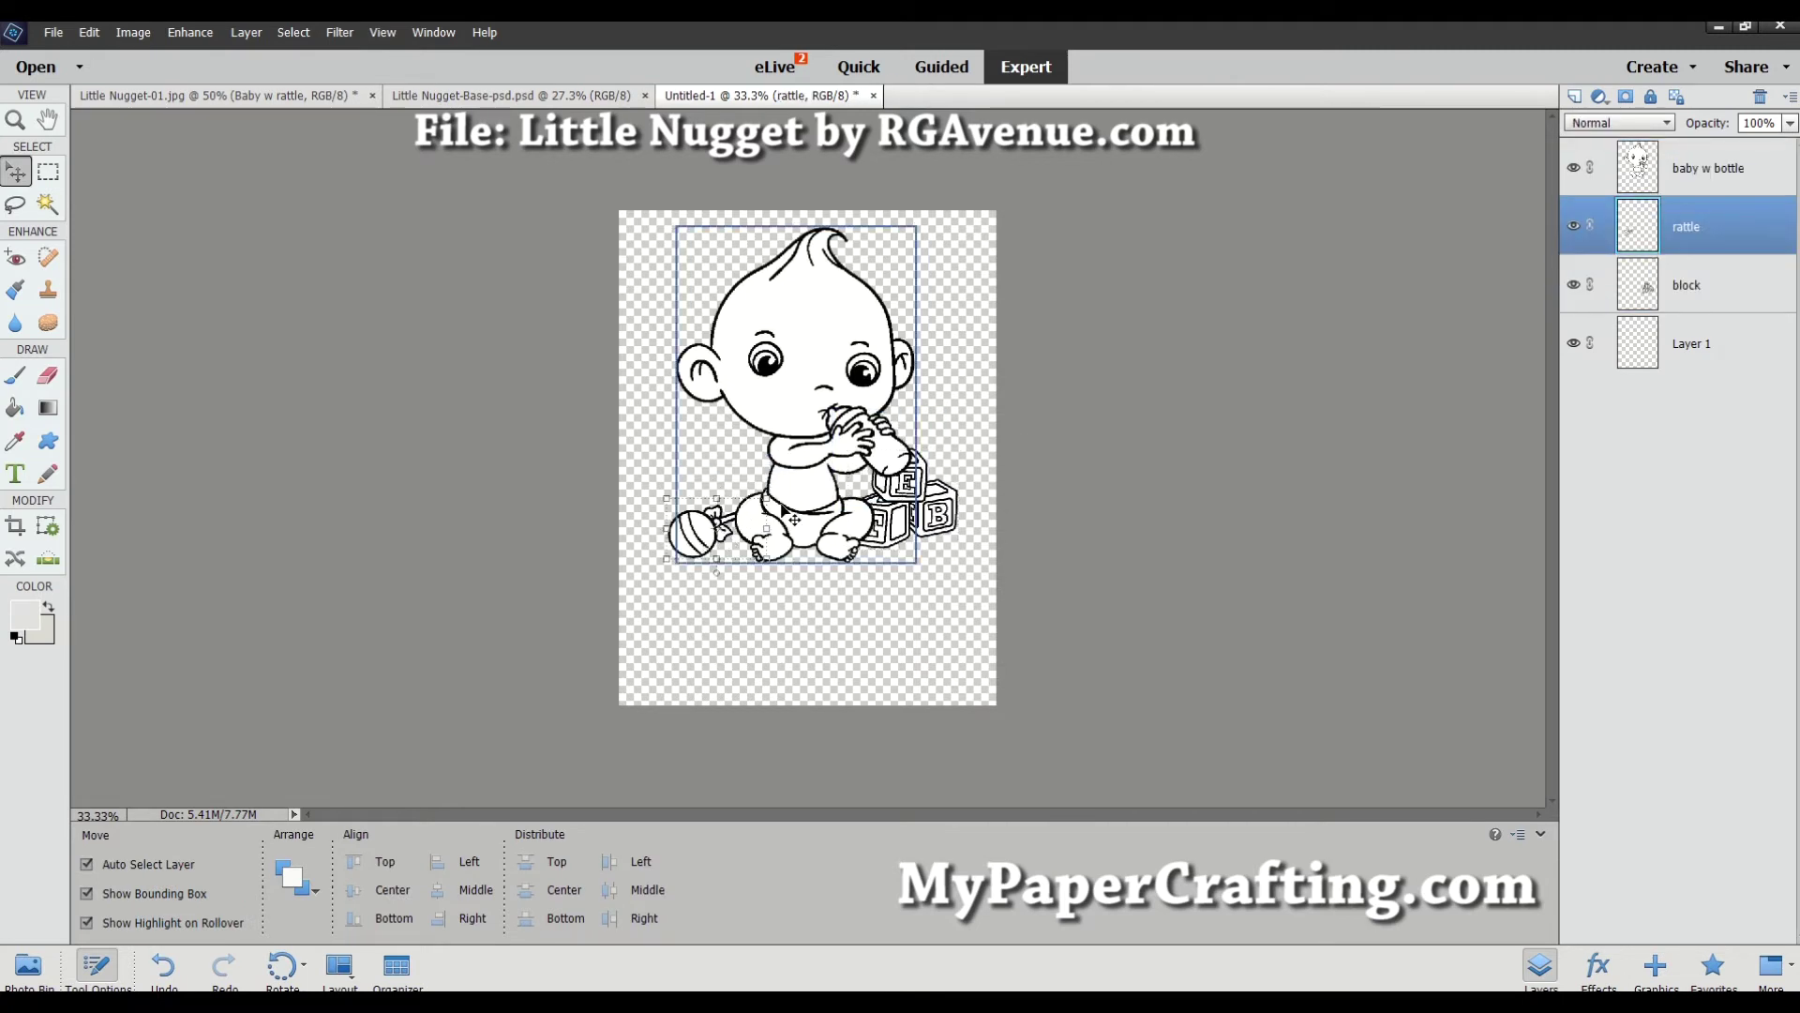
# Scale the rattle proportionally to 158.28% and reposition it beside the baby's left hip.
pyautogui.moveTo(767, 497); pyautogui.dragTo(825, 462)
pyautogui.moveTo(710, 520); pyautogui.dragTo(694, 542)
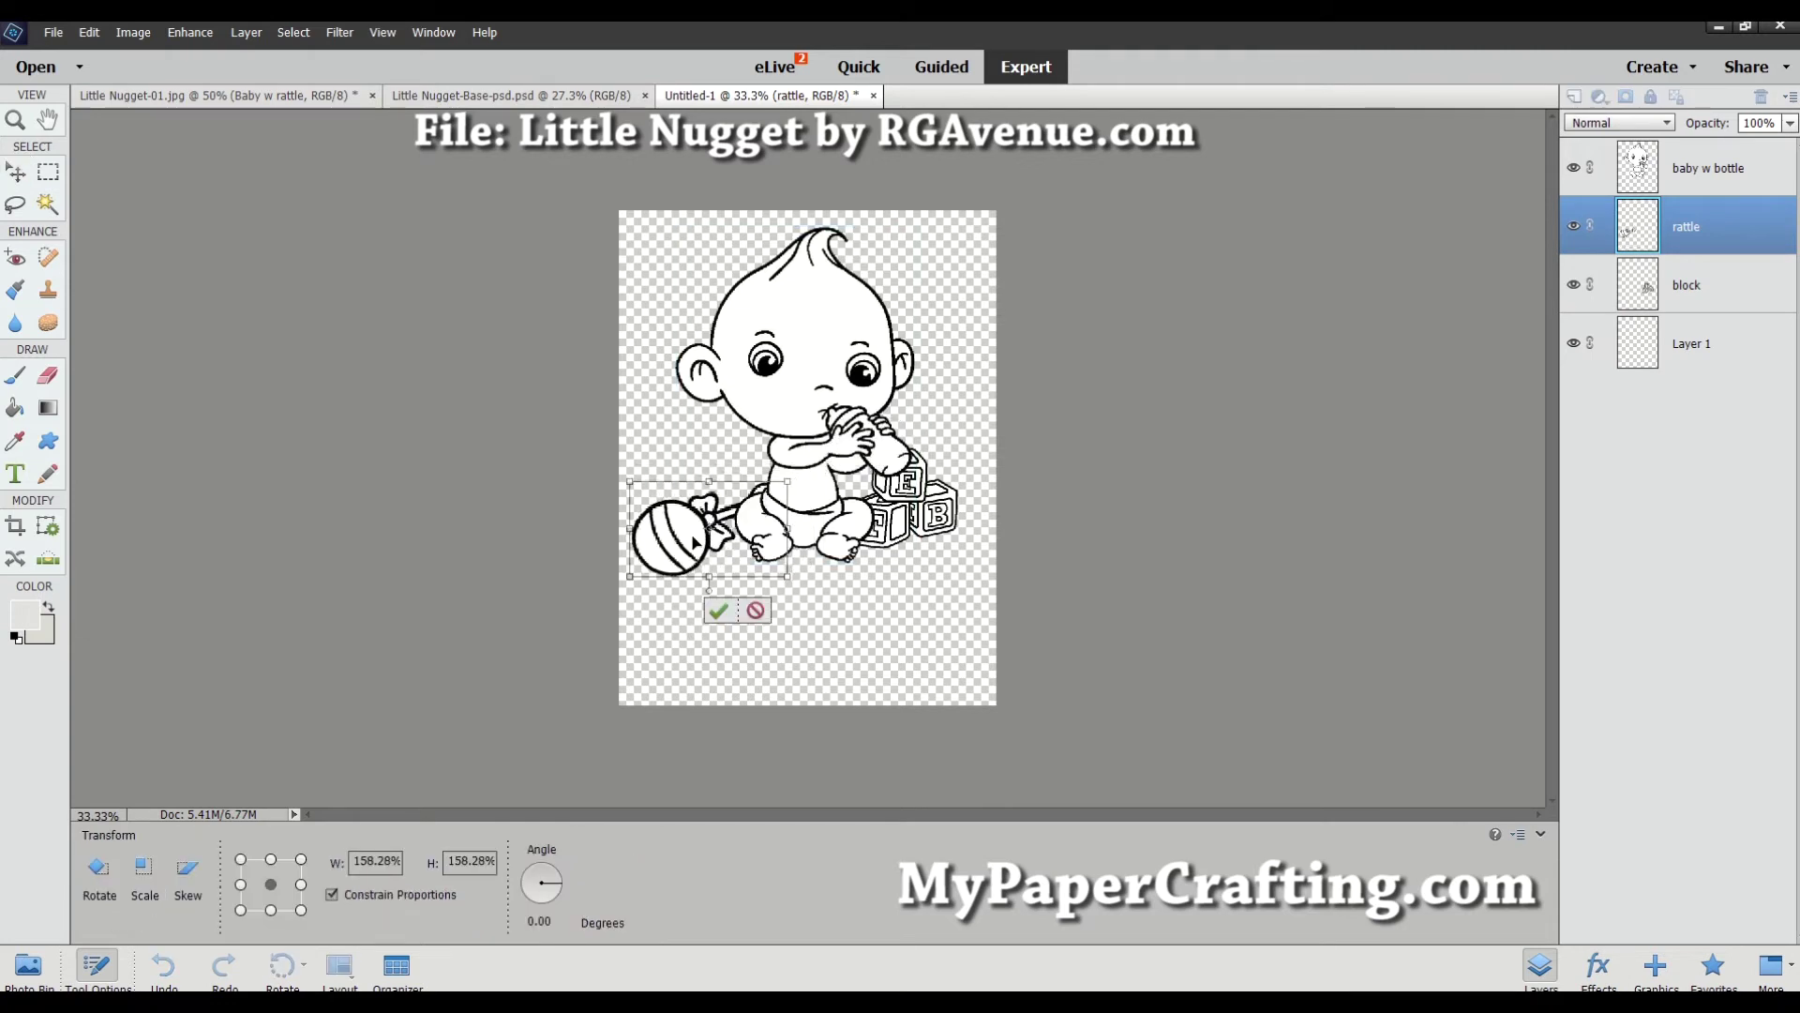
pyautogui.click(718, 610)
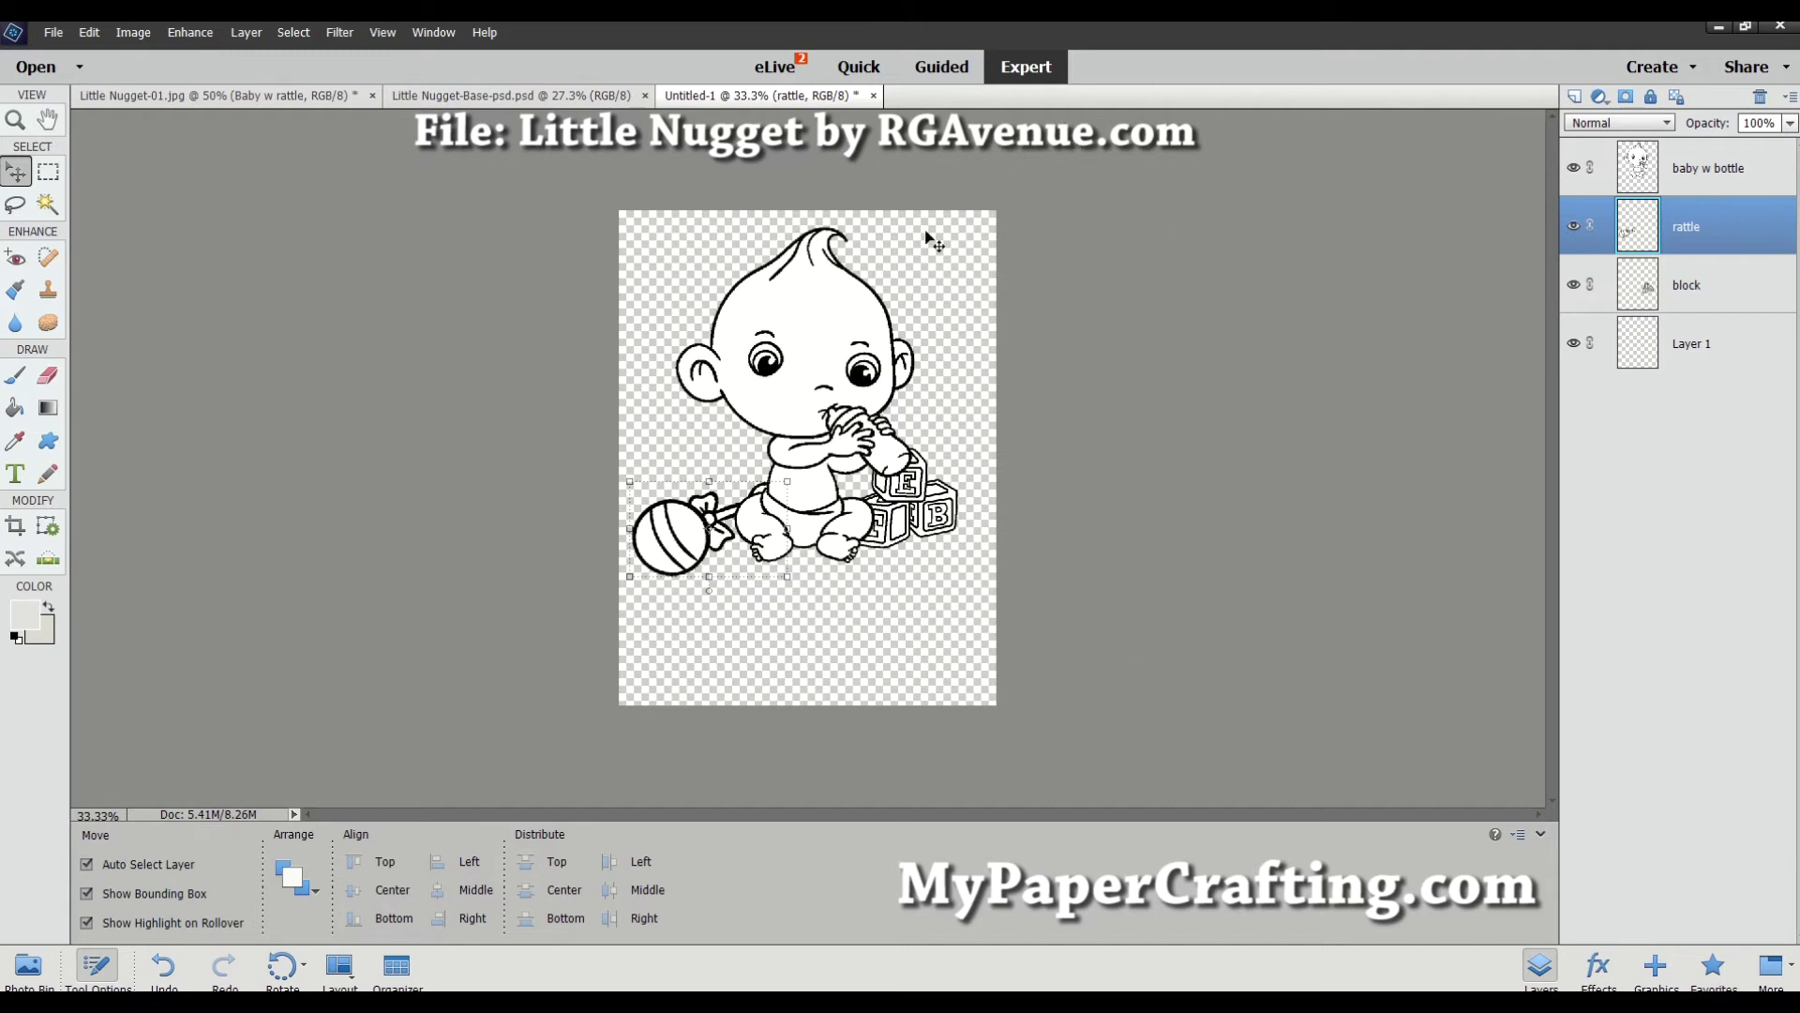
pyautogui.moveTo(675, 539); pyautogui.dragTo(680, 529)
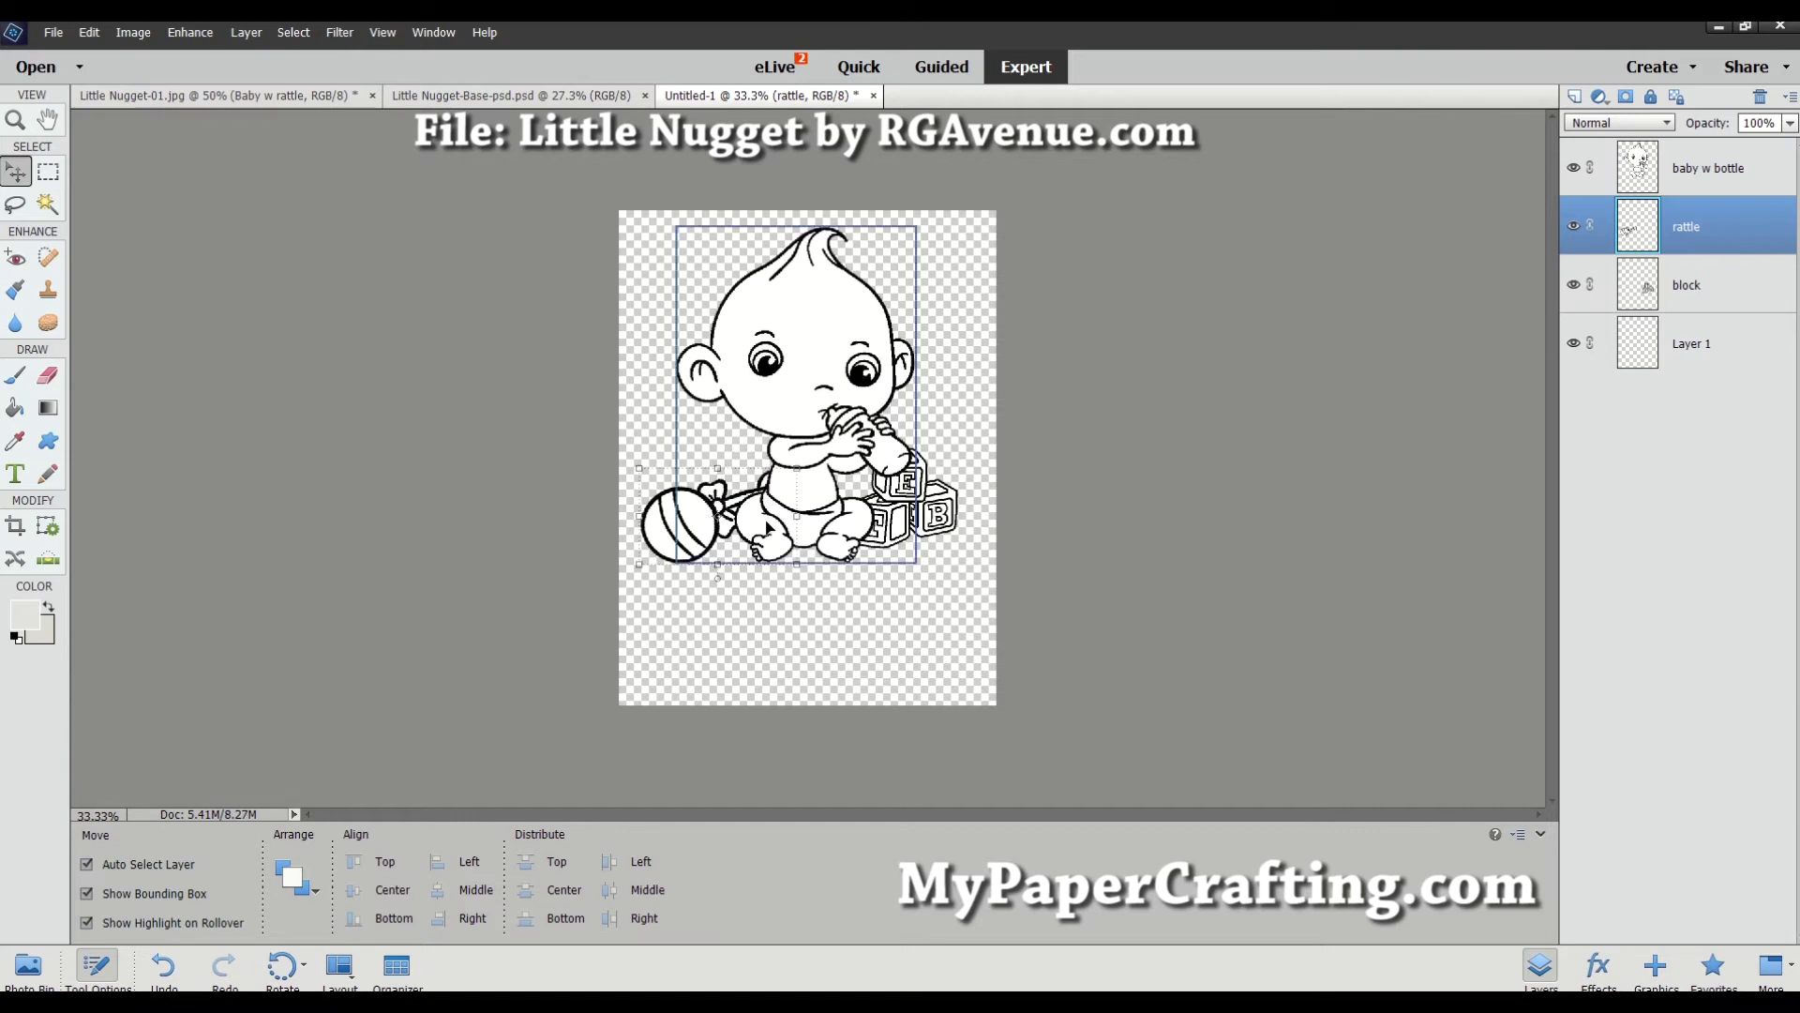
# Reduce the rattle proportionally to 83.30% of its size.
pyautogui.moveTo(796, 468); pyautogui.dragTo(770, 485)
pyautogui.moveTo(677, 538)
pyautogui.mouseDown()
pyautogui.moveTo(675, 517)
pyautogui.moveTo(673, 533)
pyautogui.mouseUp()
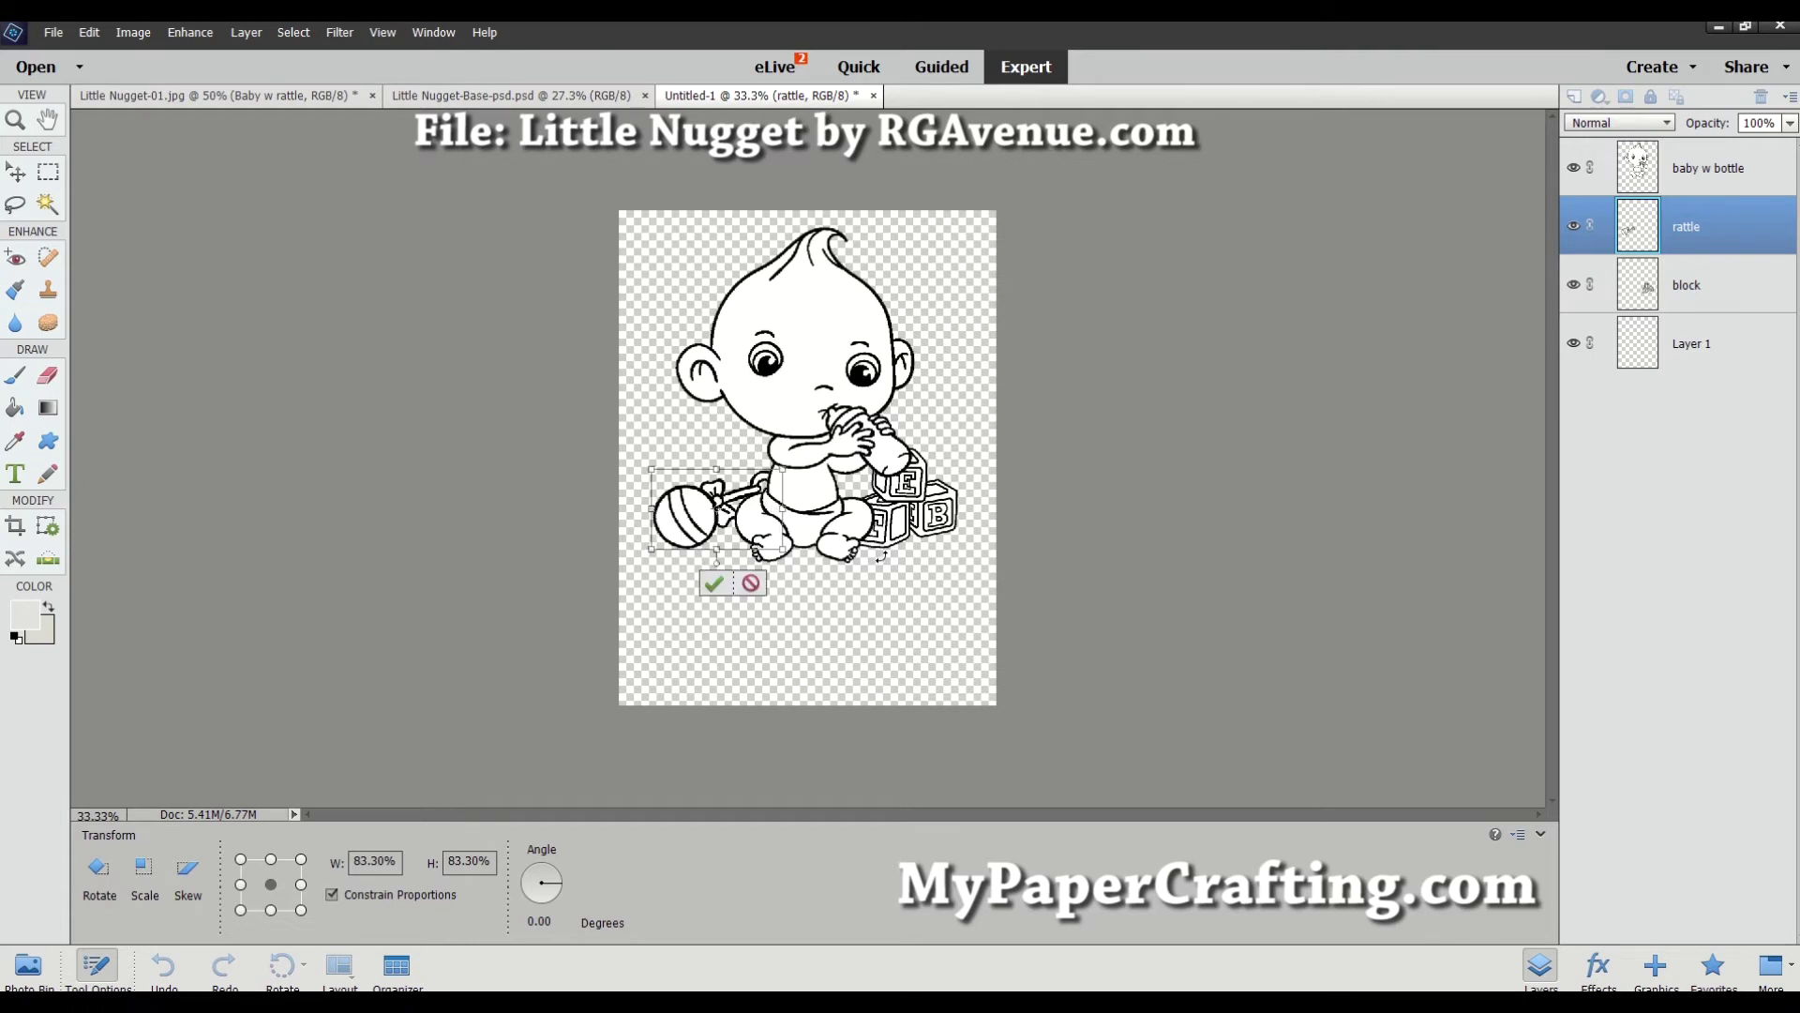
pyautogui.click(709, 585)
# Shift the blocks right and slightly down level with the baby's feet, and nudge the rattle closer to the baby.
pyautogui.moveTo(900, 533); pyautogui.dragTo(918, 516)
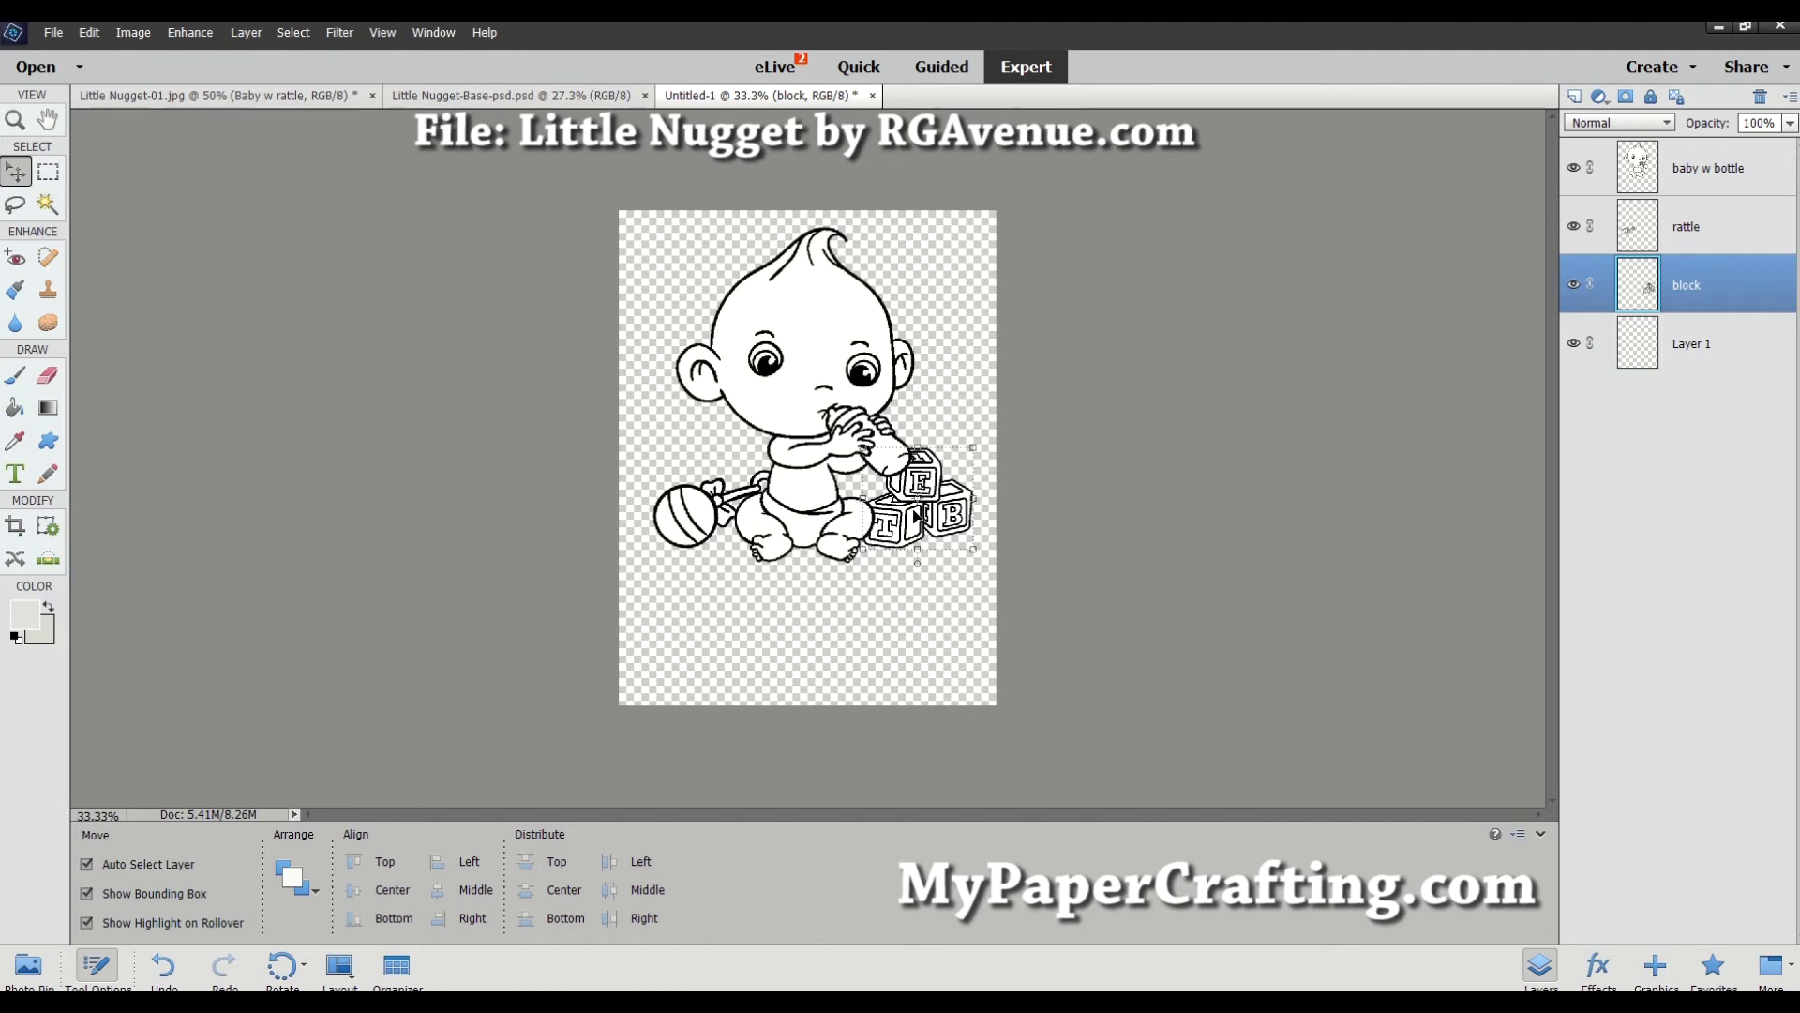
pyautogui.moveTo(946, 530); pyautogui.dragTo(947, 541)
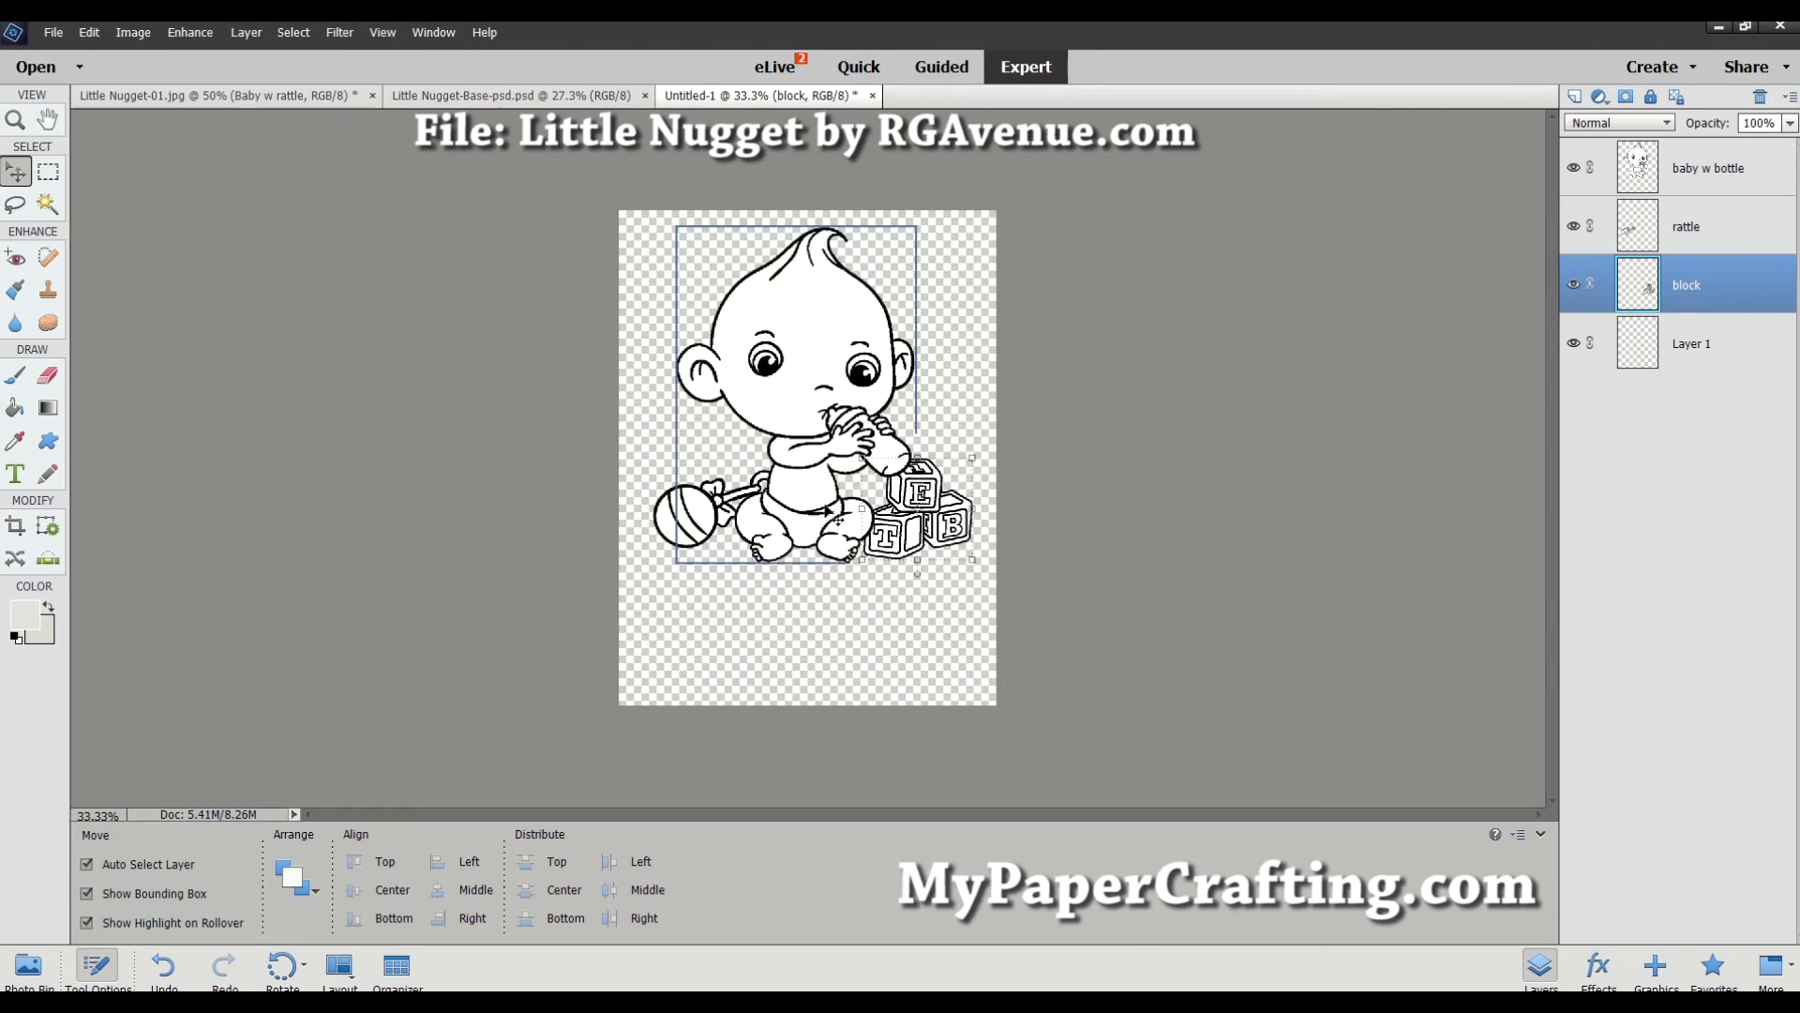
pyautogui.moveTo(685, 519); pyautogui.dragTo(690, 522)
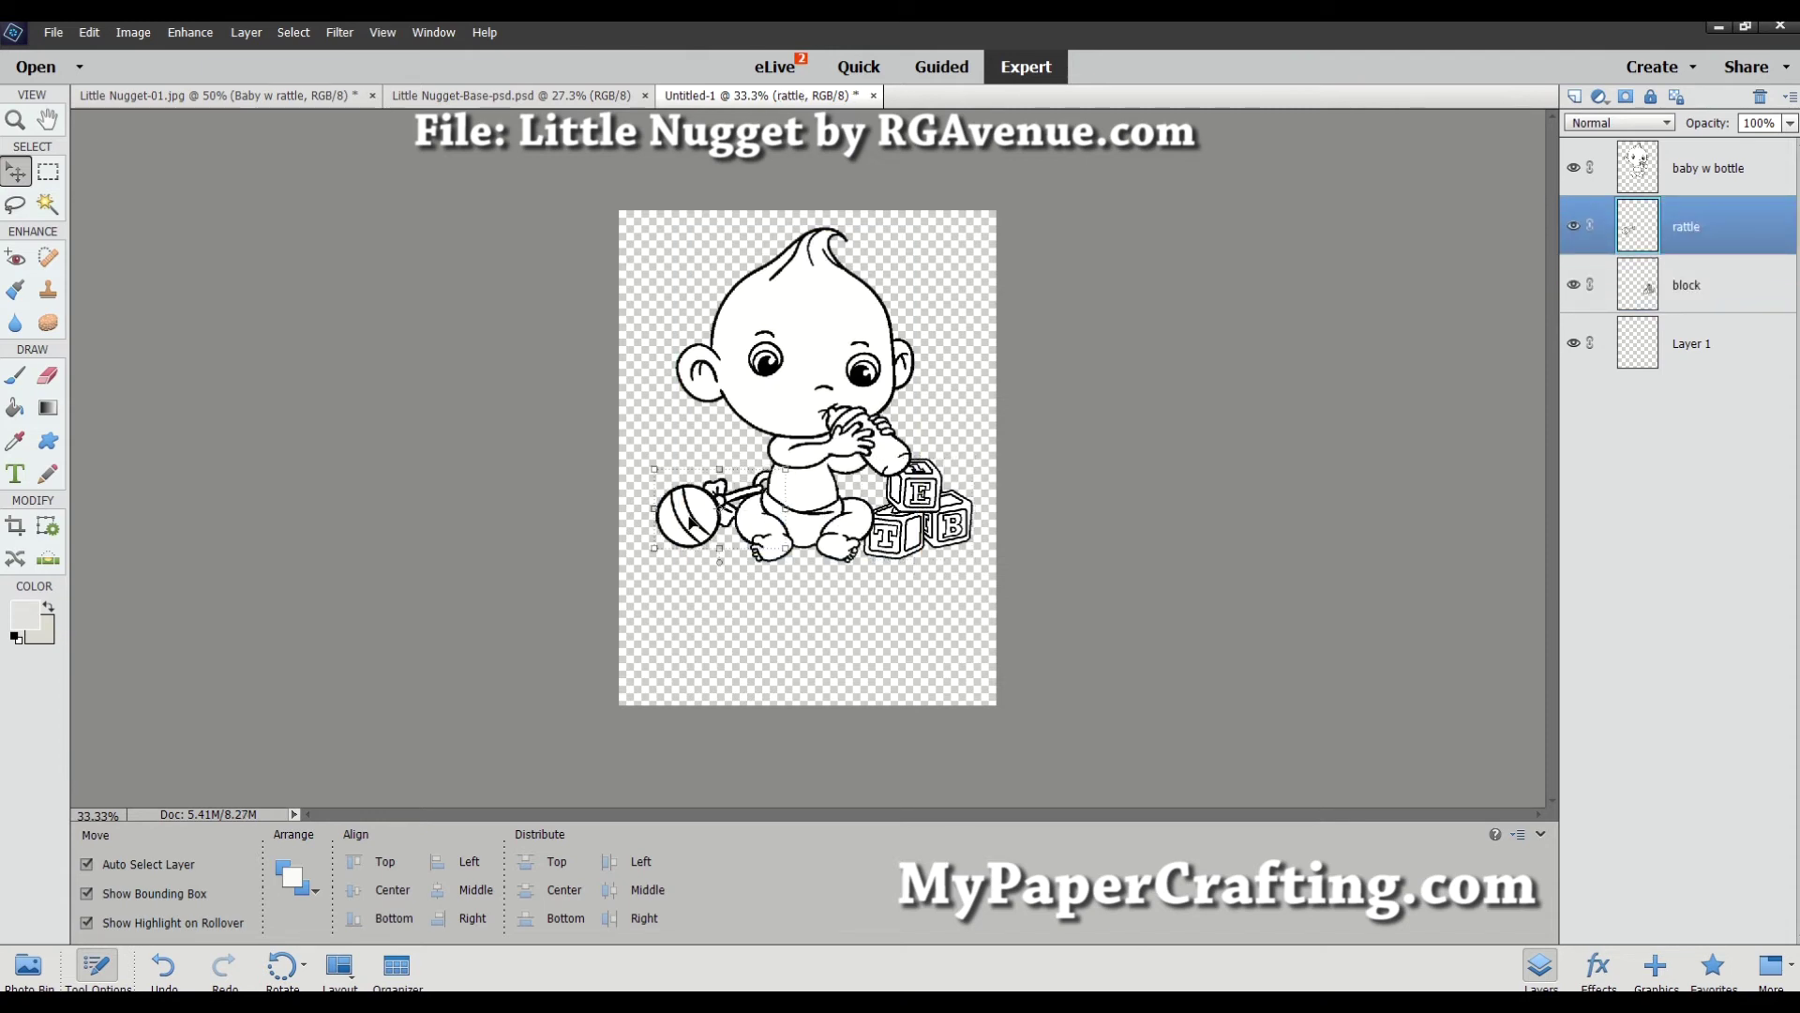